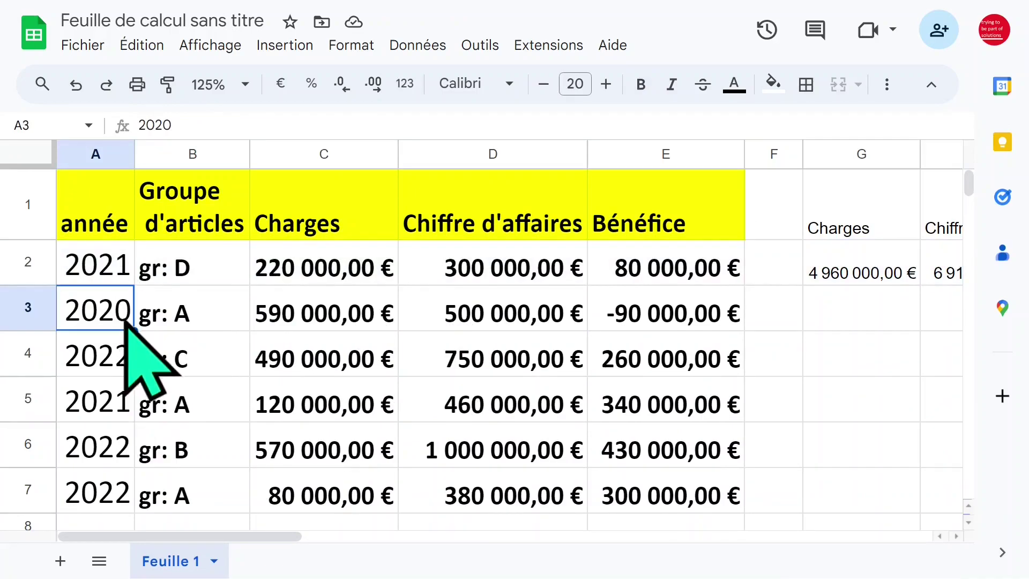
Examine the source table on Feuille 1, including the blank rows and the records below them.
{"action": "left_click", "coordinate": [127, 484]}
{"action": "scroll", "coordinate": [213, 418], "scroll_direction": "down", "scroll_amount": 5}
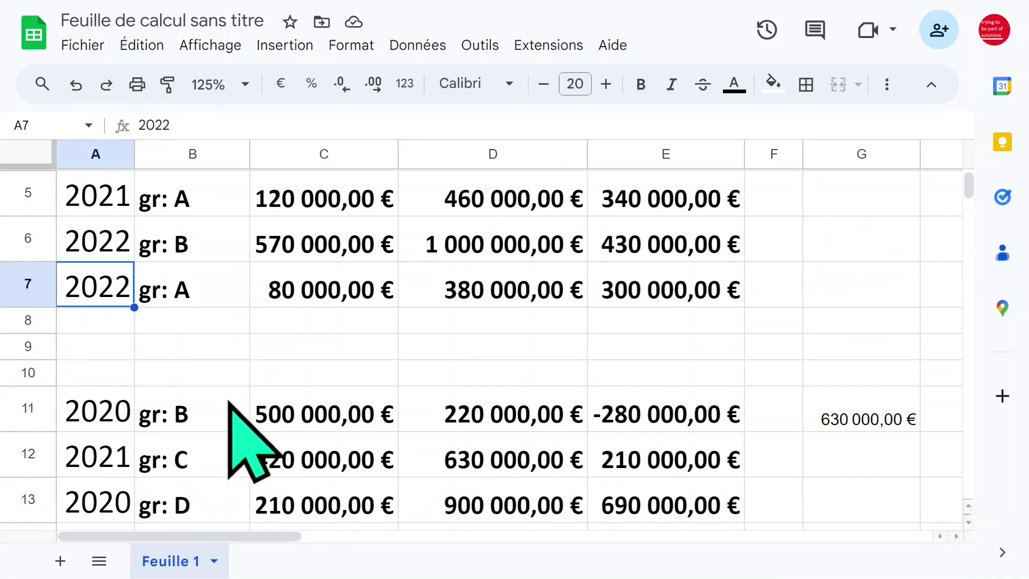
{"action": "left_click", "coordinate": [119, 354]}
{"action": "left_click", "coordinate": [209, 404]}
{"action": "left_click", "coordinate": [316, 438]}
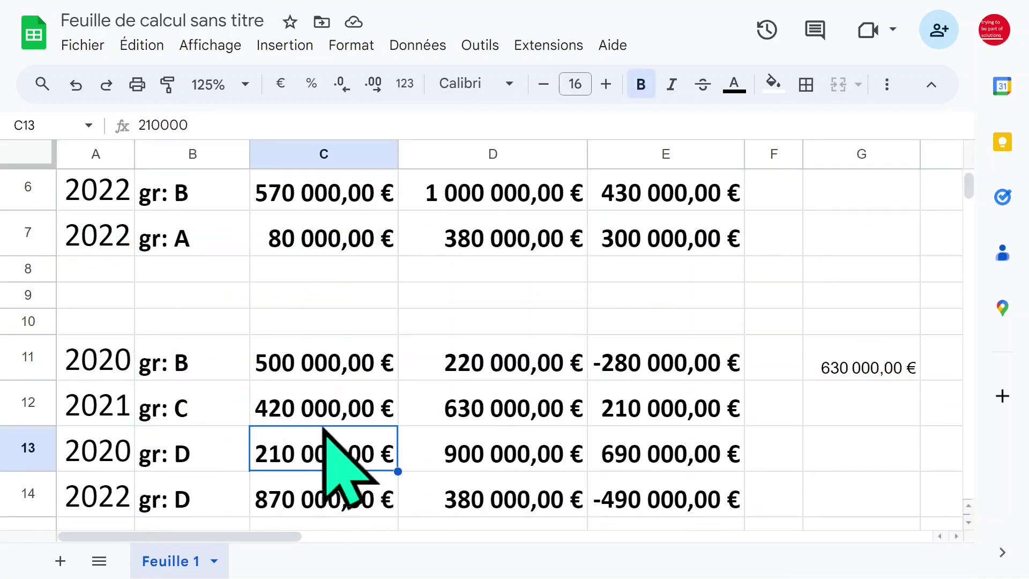
{"action": "scroll", "coordinate": [329, 416], "scroll_direction": "up", "scroll_amount": 5}
{"action": "left_click", "coordinate": [119, 230]}
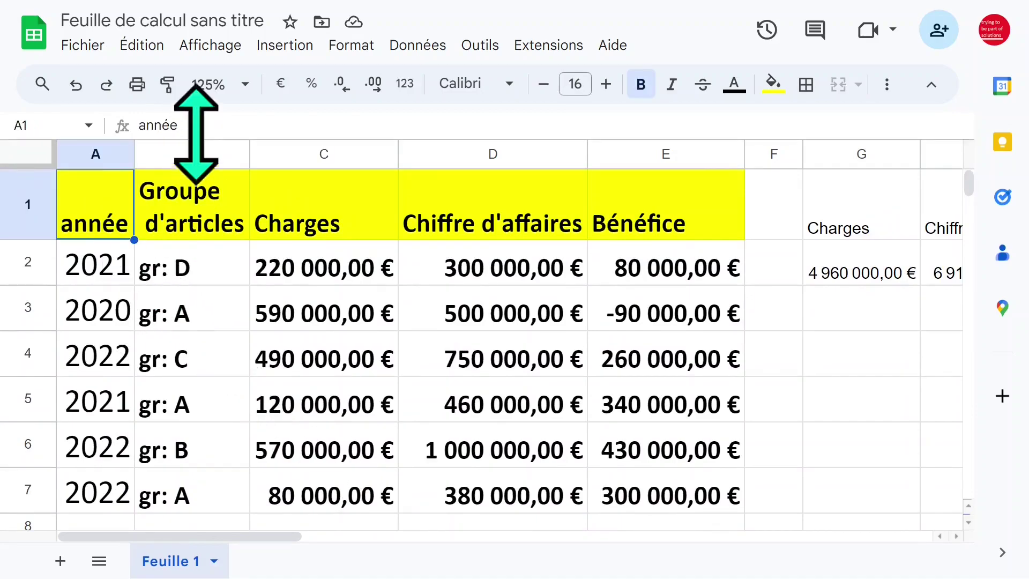
Create a pivot table on a new sheet from the range A1:E7 of Feuille 1.
{"action": "left_click", "coordinate": [230, 86]}
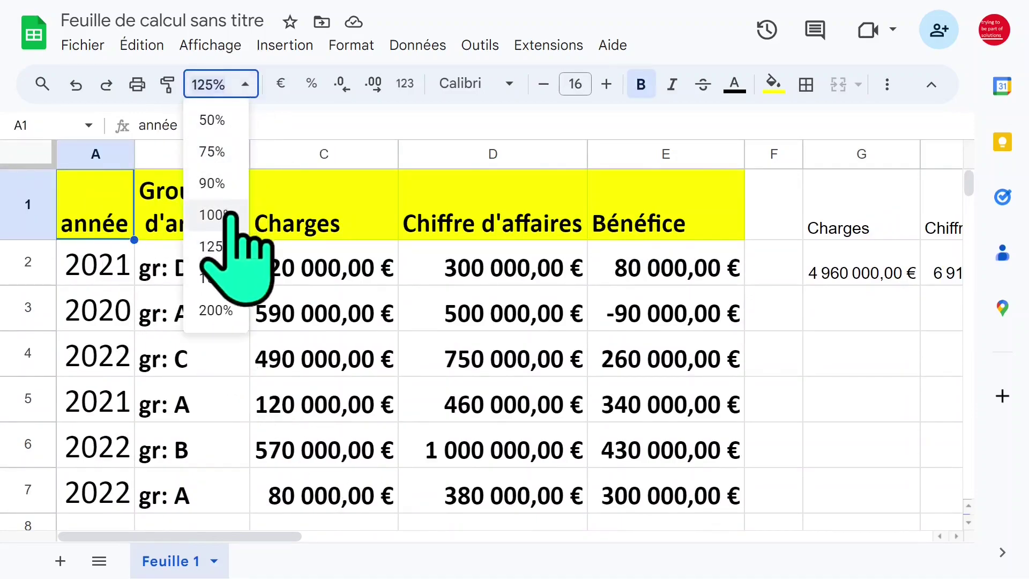
{"action": "left_click", "coordinate": [226, 214]}
{"action": "left_click_drag", "start_coordinate": [85, 204], "coordinate": [539, 414]}
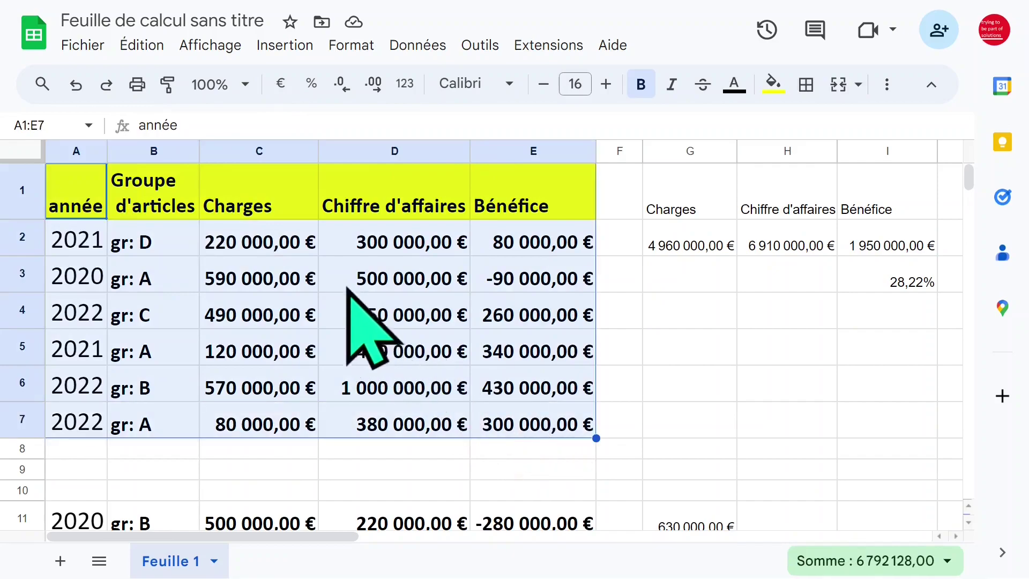
{"action": "left_click", "coordinate": [284, 45]}
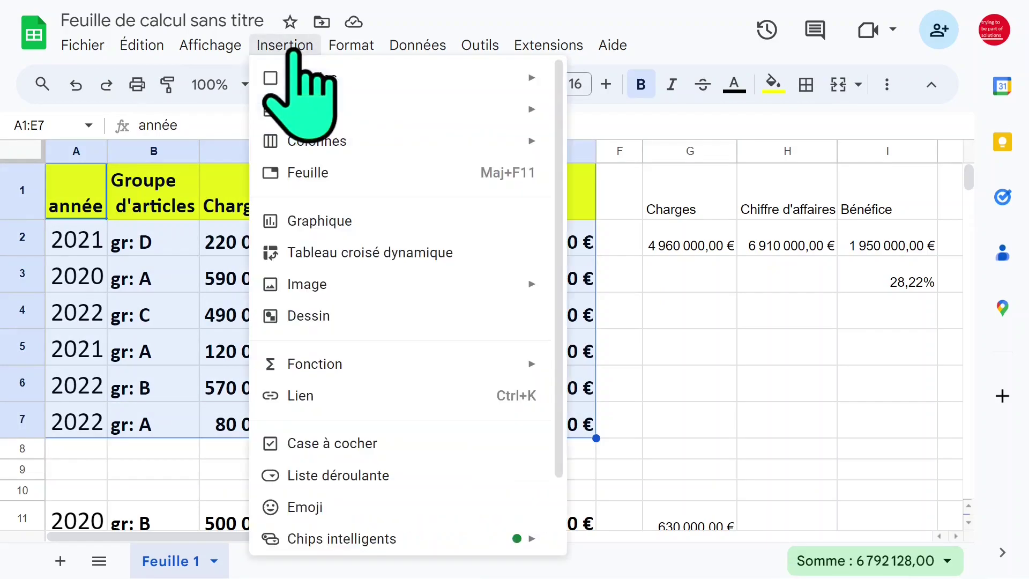
{"action": "left_click", "coordinate": [367, 252]}
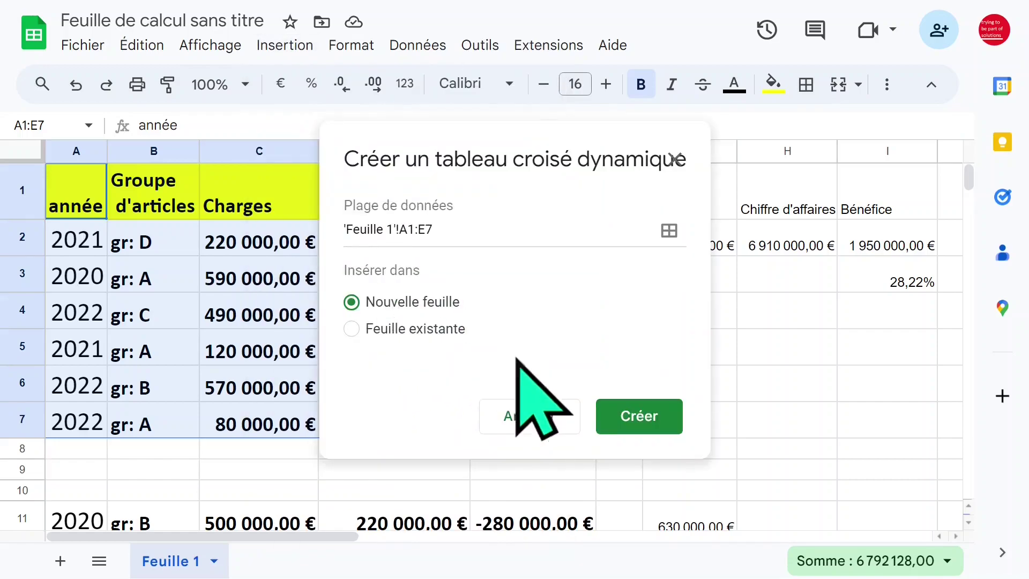
{"action": "left_click", "coordinate": [638, 418]}
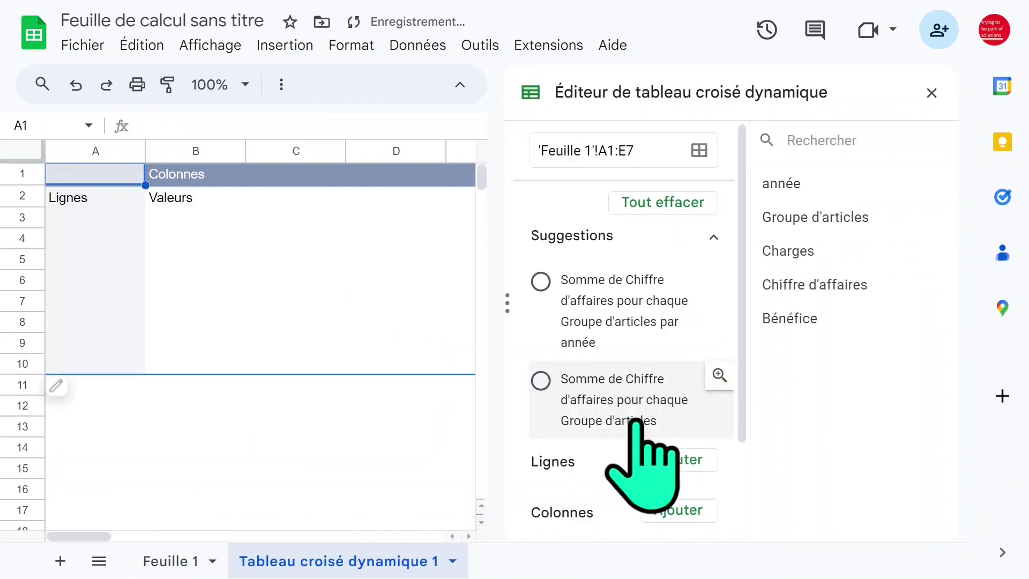
Apply the suggested pivot layout summing Chiffre d'affaires for each Groupe d'articles by année, and close the pivot editor.
{"action": "left_click_drag", "start_coordinate": [740, 223], "coordinate": [741, 311]}
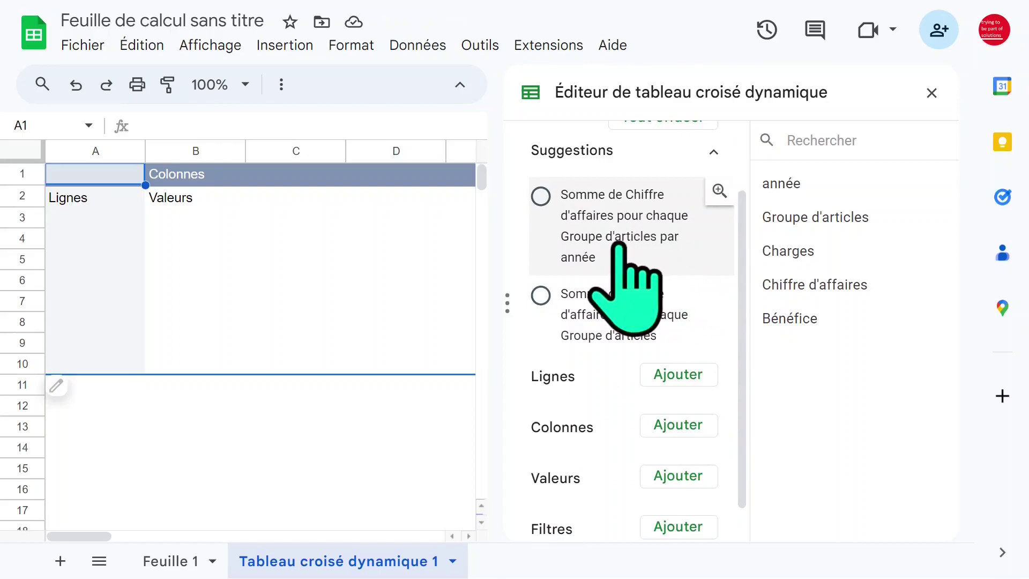
{"action": "left_click", "coordinate": [640, 233]}
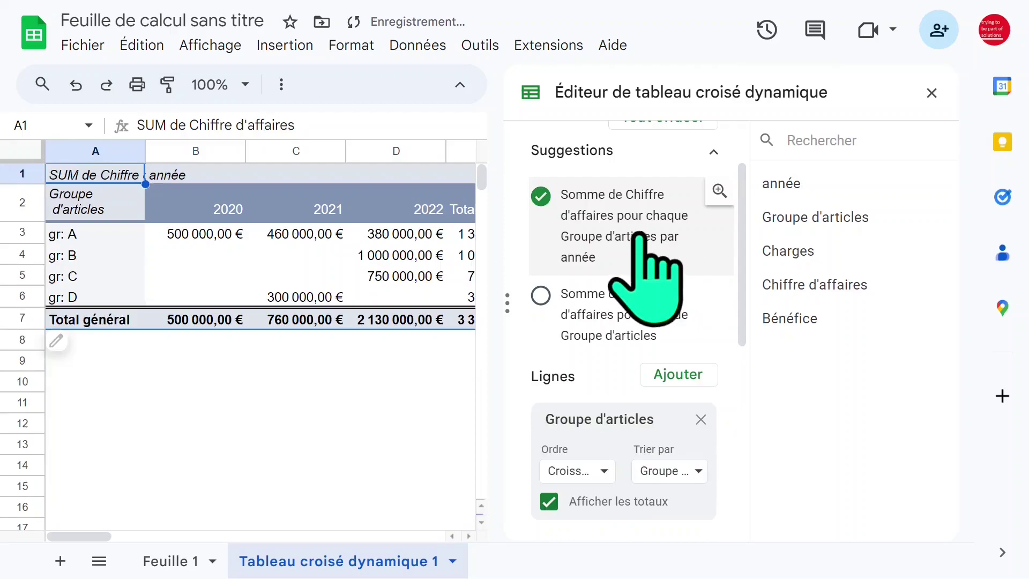
{"action": "left_click", "coordinate": [932, 92]}
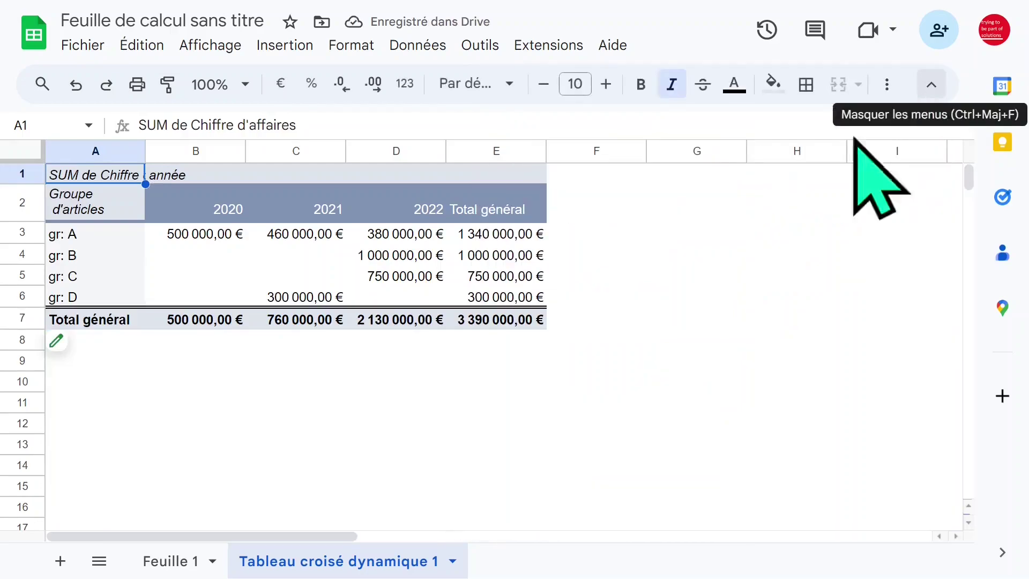
Examine the pivot table's revenue figures and empty cells for each article group and year, including the totals row.
{"action": "left_click", "coordinate": [428, 321]}
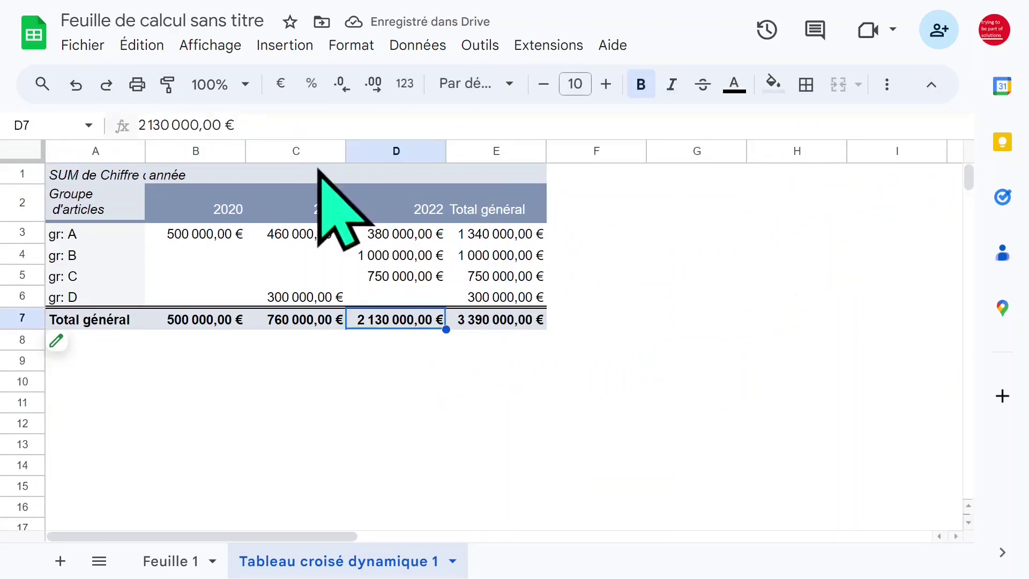
{"action": "left_click", "coordinate": [244, 86]}
{"action": "left_click", "coordinate": [217, 249]}
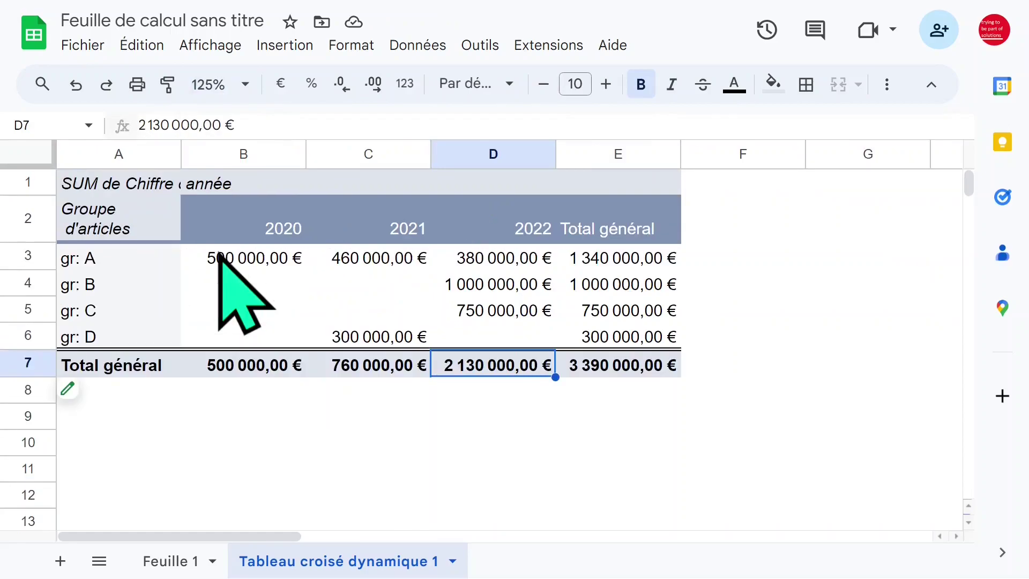
{"action": "left_click", "coordinate": [249, 284]}
{"action": "left_click", "coordinate": [285, 308]}
{"action": "left_click", "coordinate": [271, 281]}
{"action": "left_click", "coordinate": [257, 258]}
{"action": "left_click", "coordinate": [536, 338], "text": "shift"}
{"action": "left_click", "coordinate": [325, 321]}
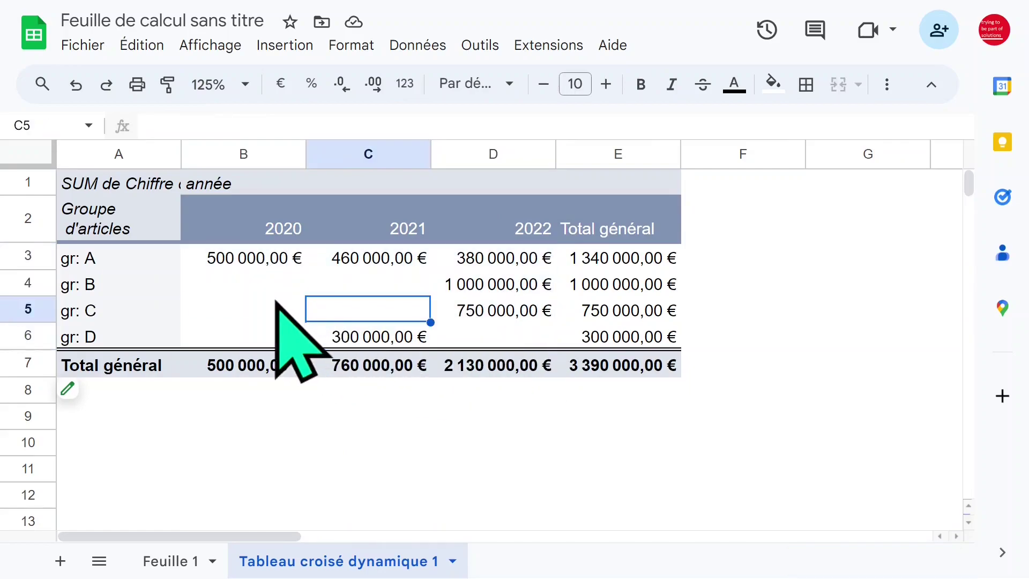
{"action": "left_click", "coordinate": [289, 313]}
{"action": "left_click", "coordinate": [284, 263]}
{"action": "left_click", "coordinate": [423, 267]}
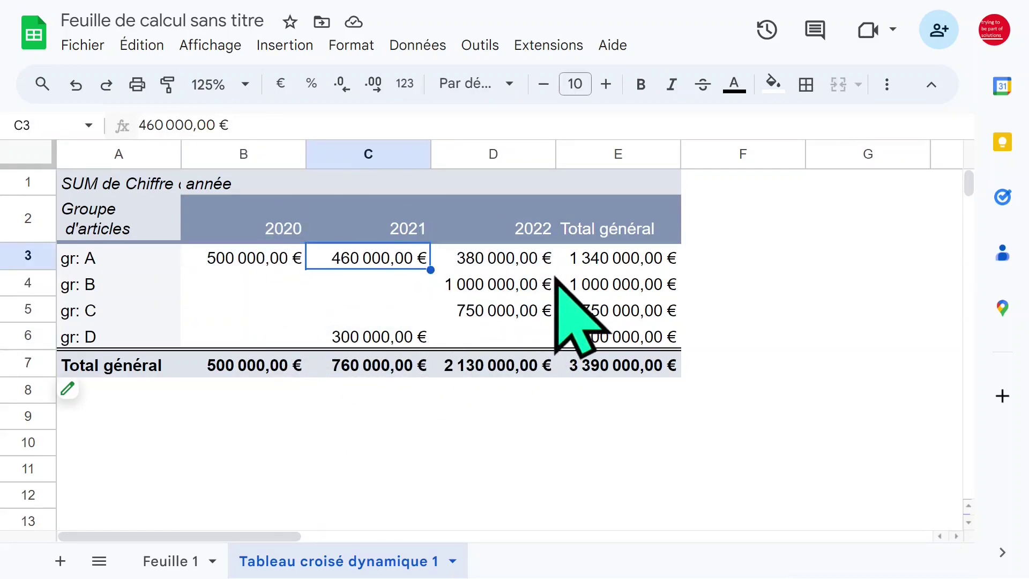
{"action": "left_click", "coordinate": [502, 276]}
{"action": "left_click", "coordinate": [289, 261]}
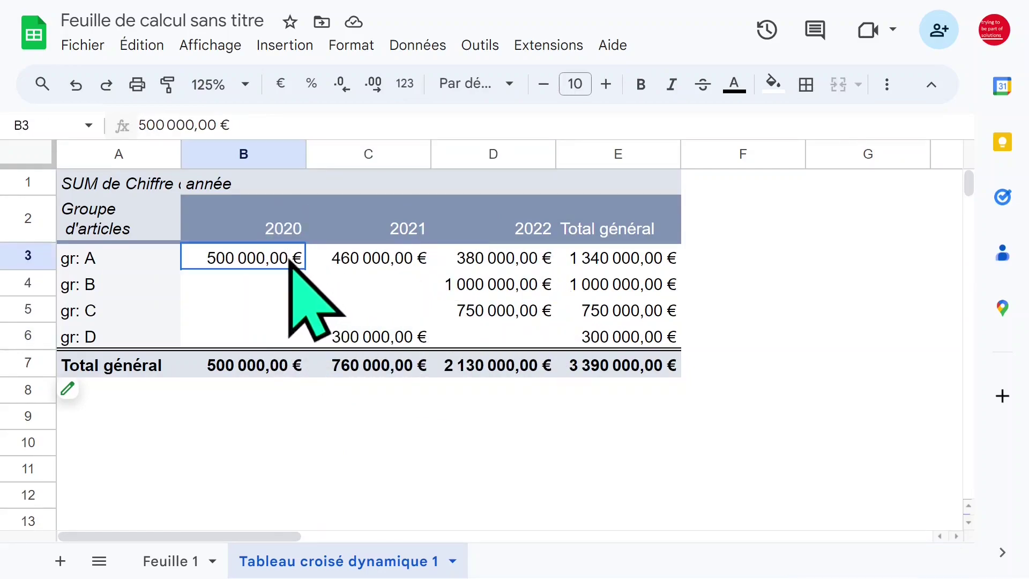
{"action": "left_click", "coordinate": [260, 361]}
Compare the pivot table with the source data on Feuille 1, checking the records above and below the blank rows.
{"action": "left_click", "coordinate": [181, 558]}
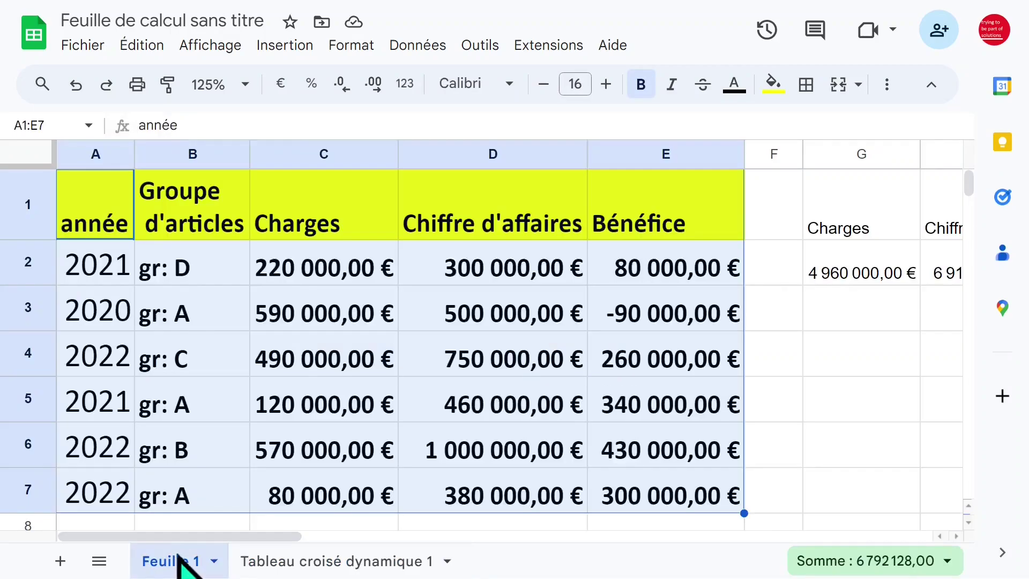
{"action": "left_click", "coordinate": [131, 319]}
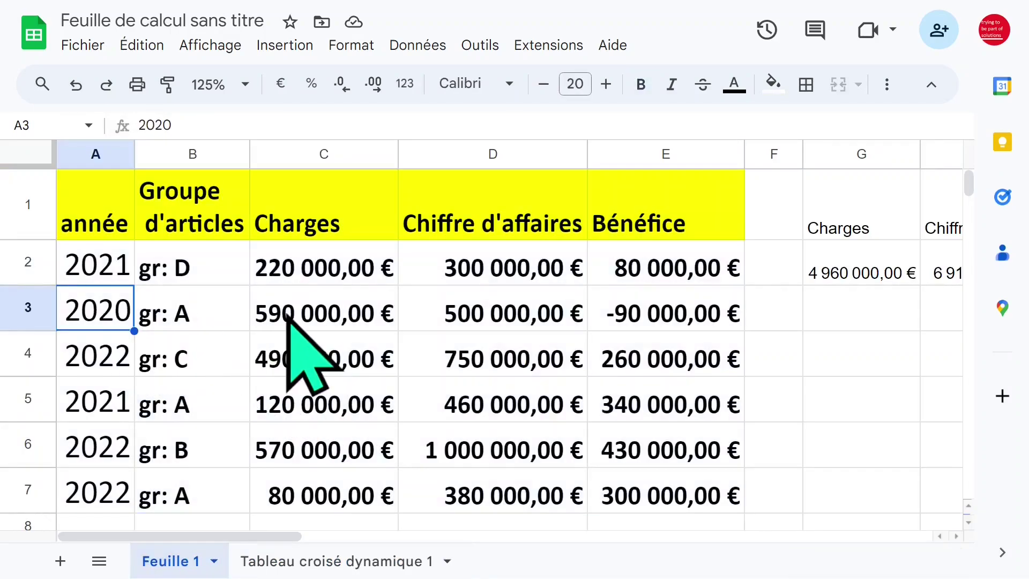
{"action": "left_click", "coordinate": [494, 308]}
{"action": "scroll", "coordinate": [533, 375], "scroll_direction": "down", "scroll_amount": 3}
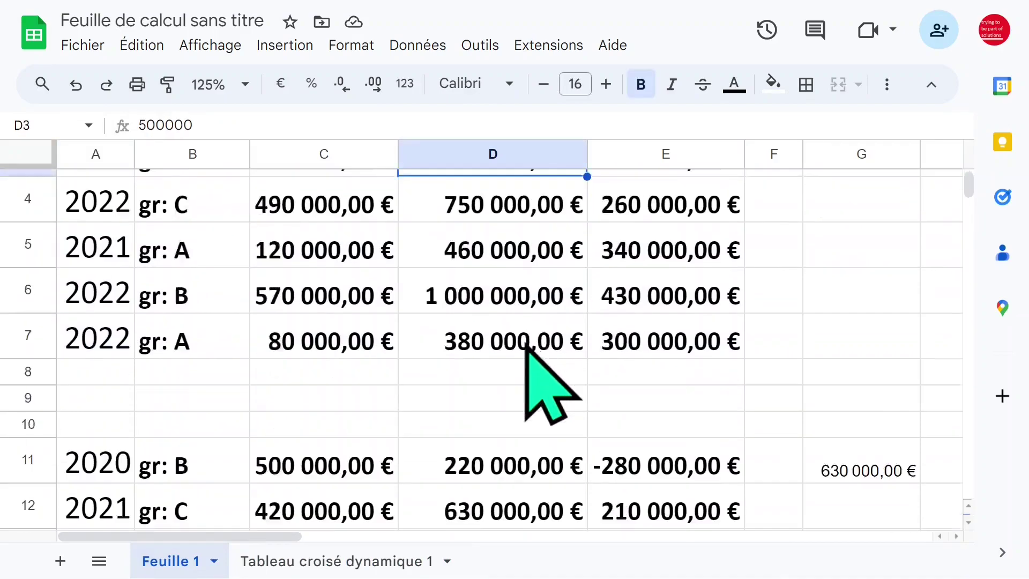
{"action": "left_click", "coordinate": [509, 359]}
{"action": "left_click", "coordinate": [472, 399]}
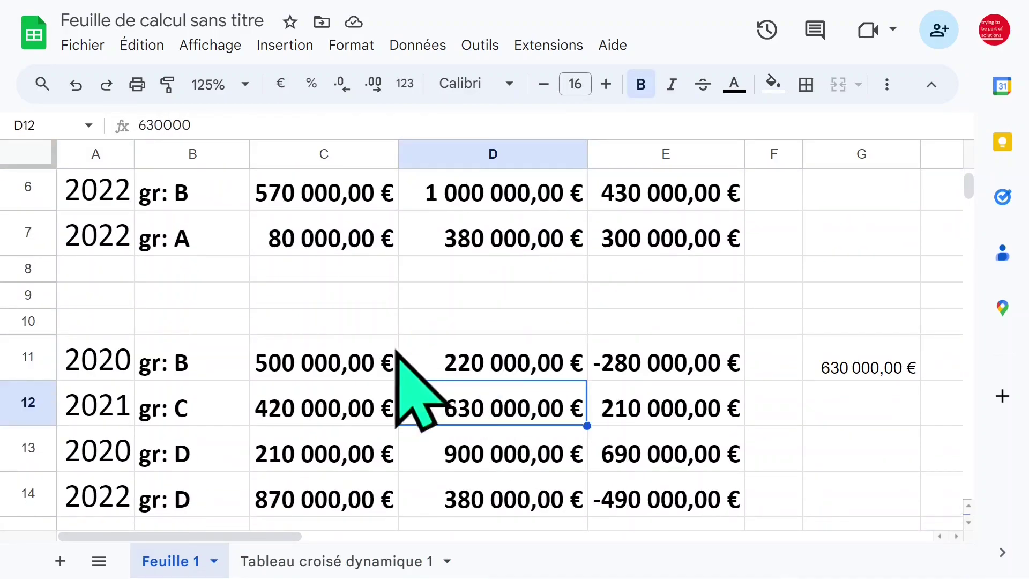
{"action": "left_click", "coordinate": [460, 374]}
{"action": "left_click", "coordinate": [302, 370]}
{"action": "left_click", "coordinate": [461, 372]}
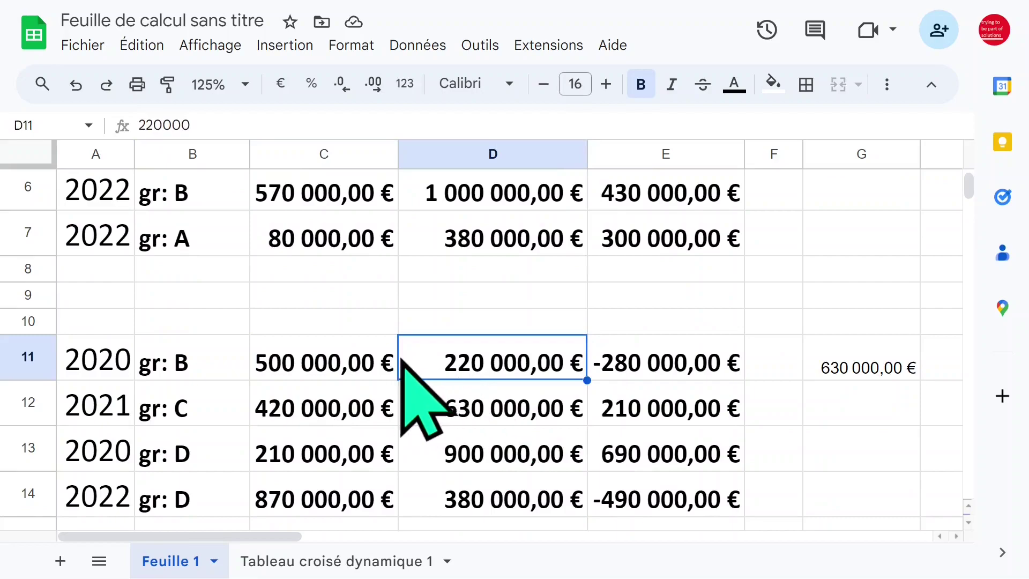
{"action": "scroll", "coordinate": [400, 360], "scroll_direction": "up", "scroll_amount": 1}
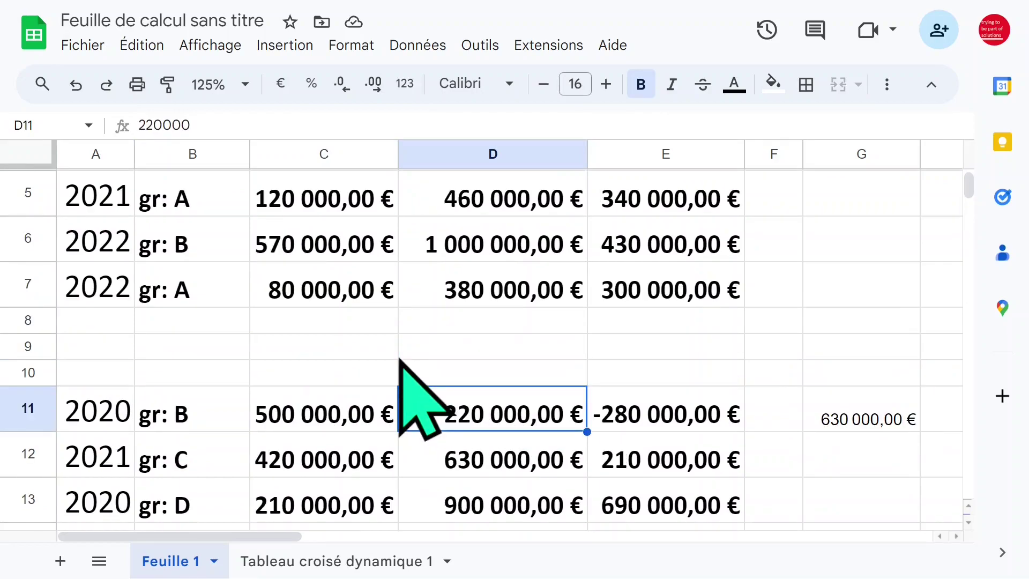
Duplicate the sheet Feuille 1.
{"action": "left_click", "coordinate": [33, 320]}
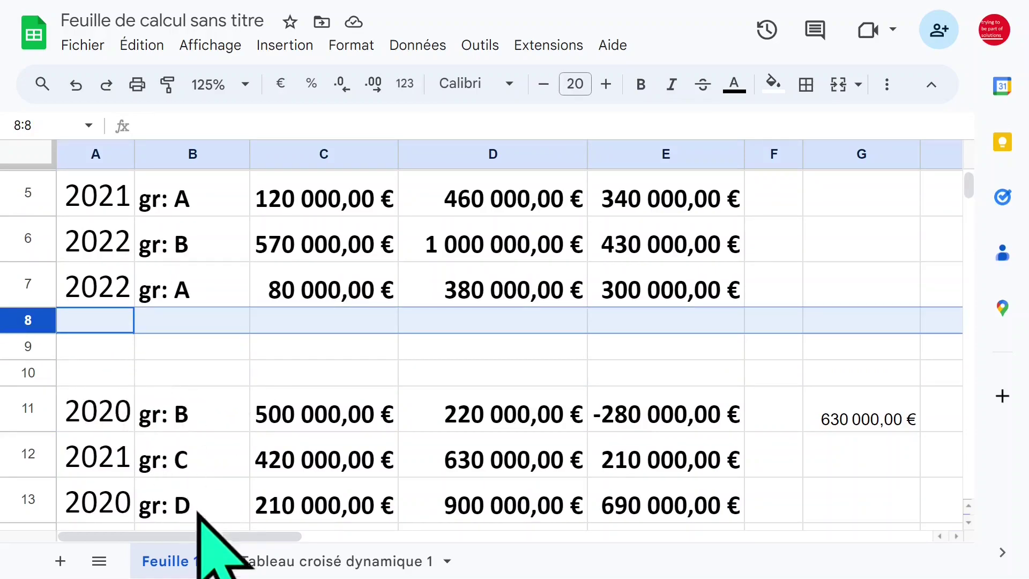
{"action": "right_click", "coordinate": [212, 566]}
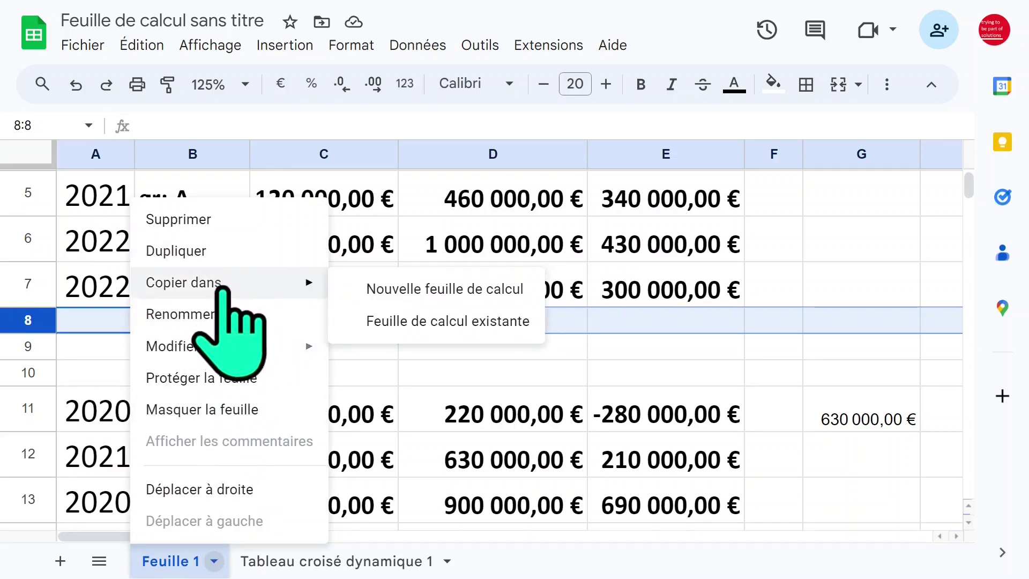
{"action": "left_click", "coordinate": [213, 251]}
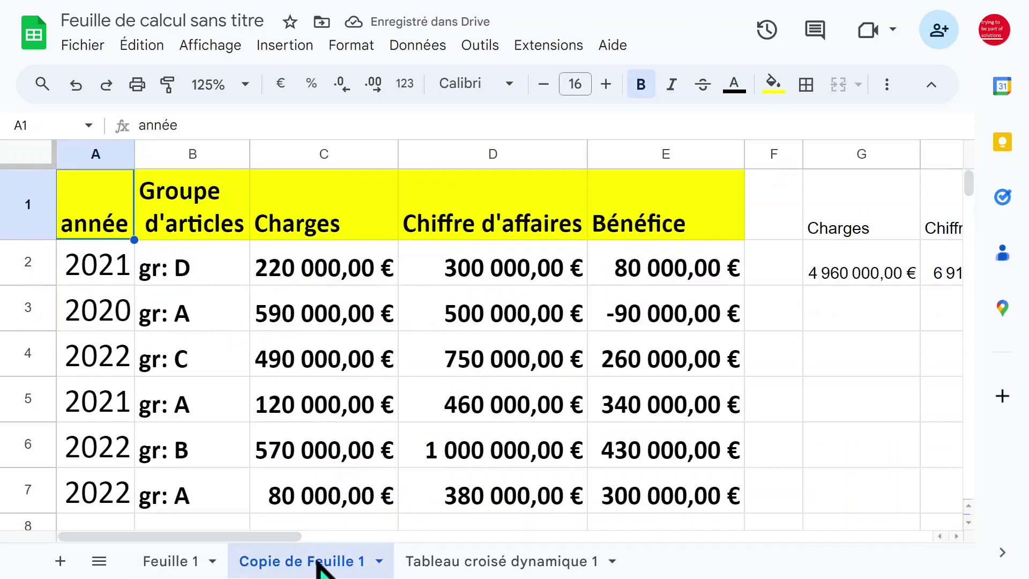
Delete the blank rows 8 to 10 from the sheet Copie de Feuille 1.
{"action": "left_click", "coordinate": [321, 412]}
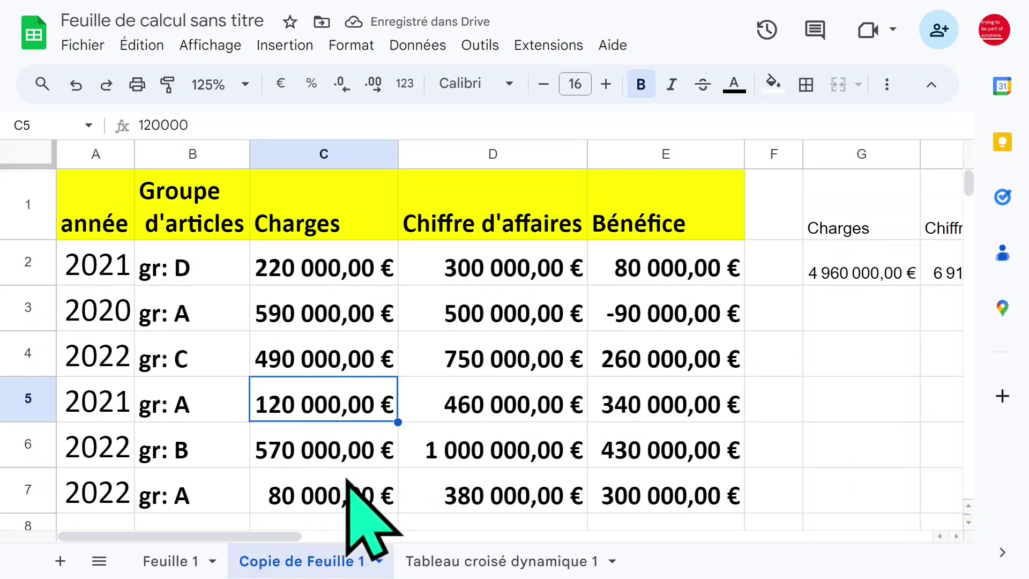
{"action": "scroll", "coordinate": [356, 395], "scroll_direction": "down", "scroll_amount": 3}
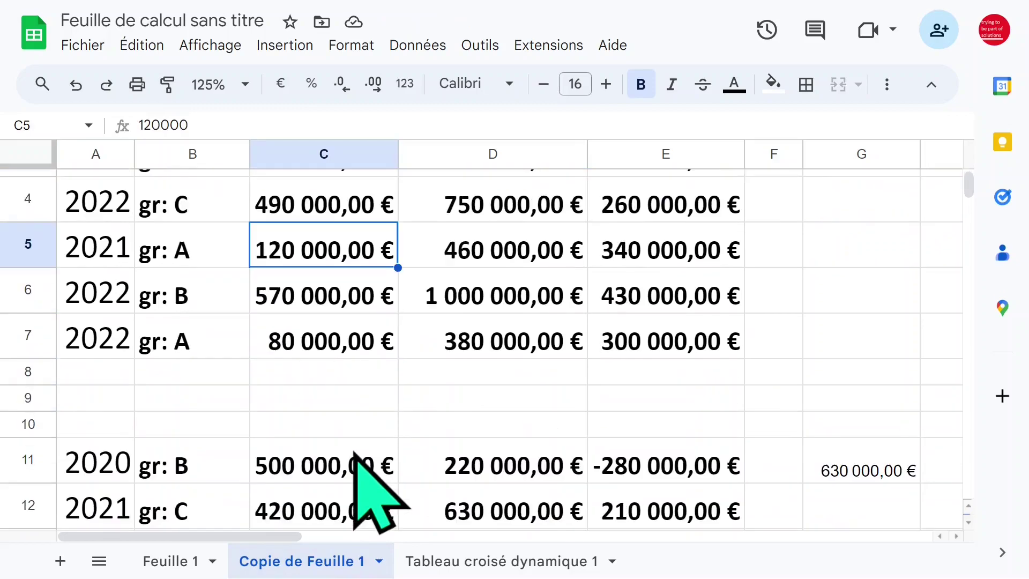
{"action": "left_click", "coordinate": [165, 397]}
{"action": "left_click", "coordinate": [32, 372]}
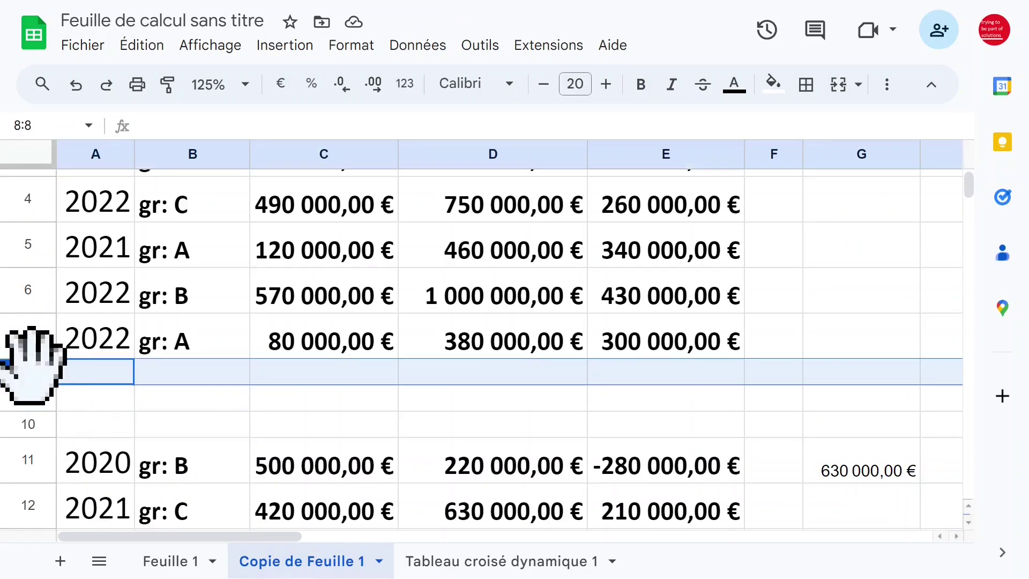
{"action": "key", "text": "shift+Down"}
{"action": "key", "text": "shift+Down"}
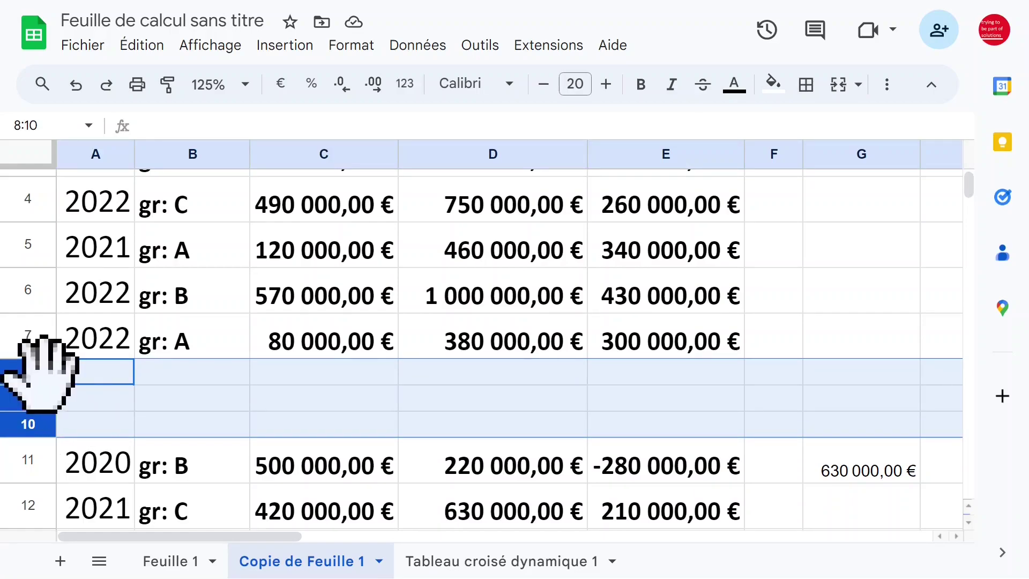
{"action": "right_click", "coordinate": [38, 375]}
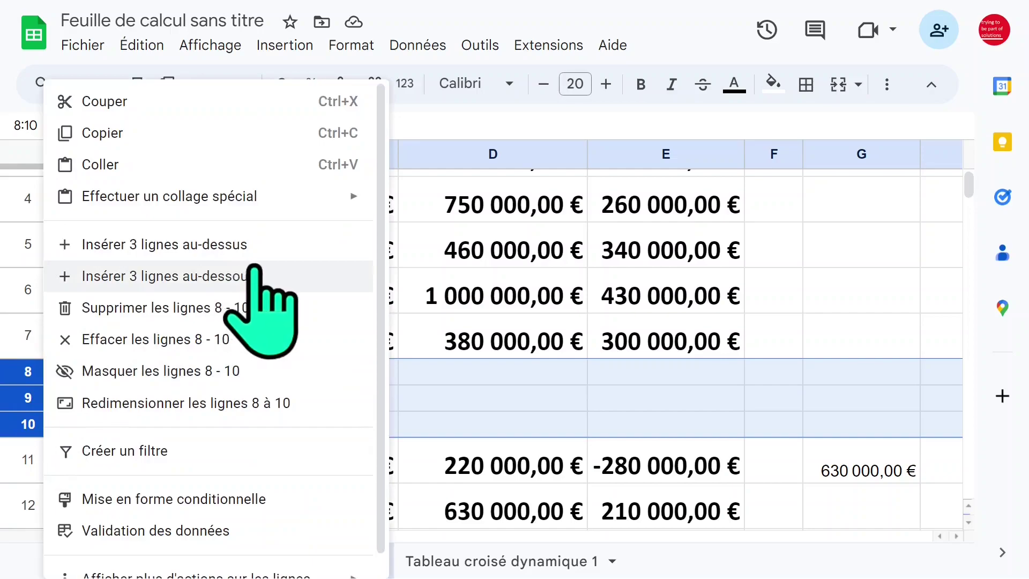
{"action": "left_click", "coordinate": [267, 310]}
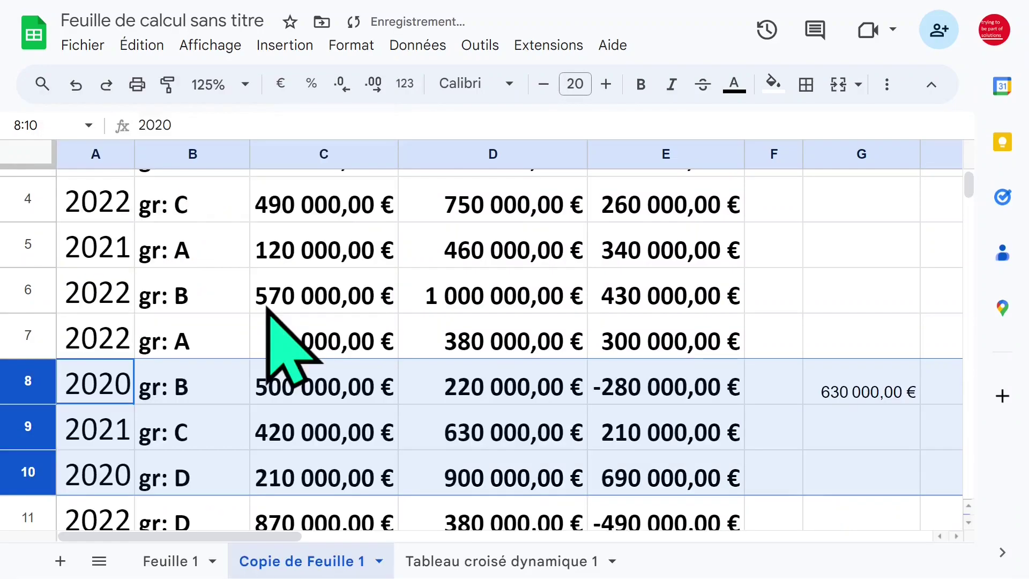
Check the whole data table on Copie de Feuille 1, from its header row down to the last record.
{"action": "left_click", "coordinate": [445, 339]}
{"action": "scroll", "coordinate": [488, 343], "scroll_direction": "up", "scroll_amount": 5}
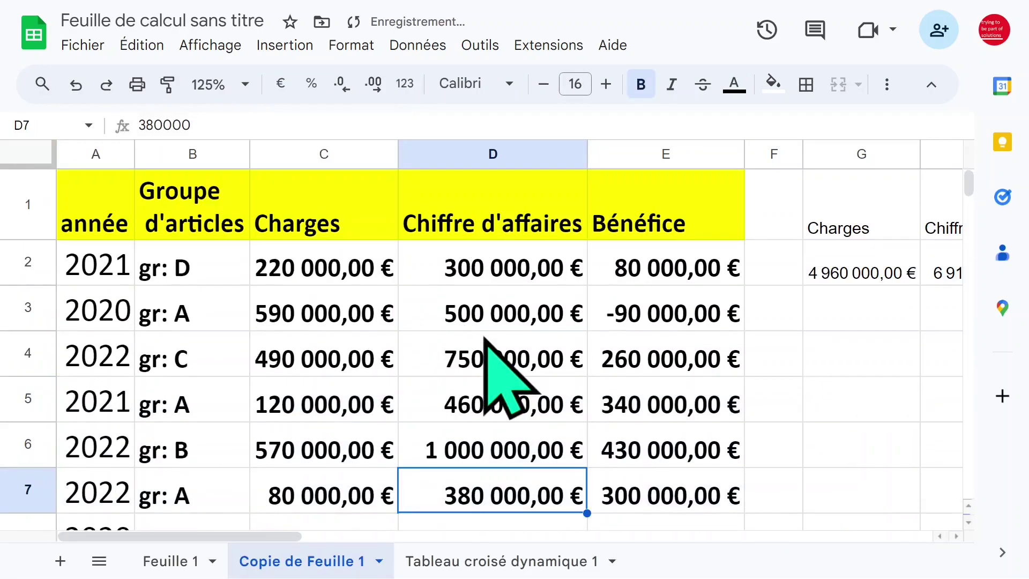
{"action": "left_click", "coordinate": [471, 321]}
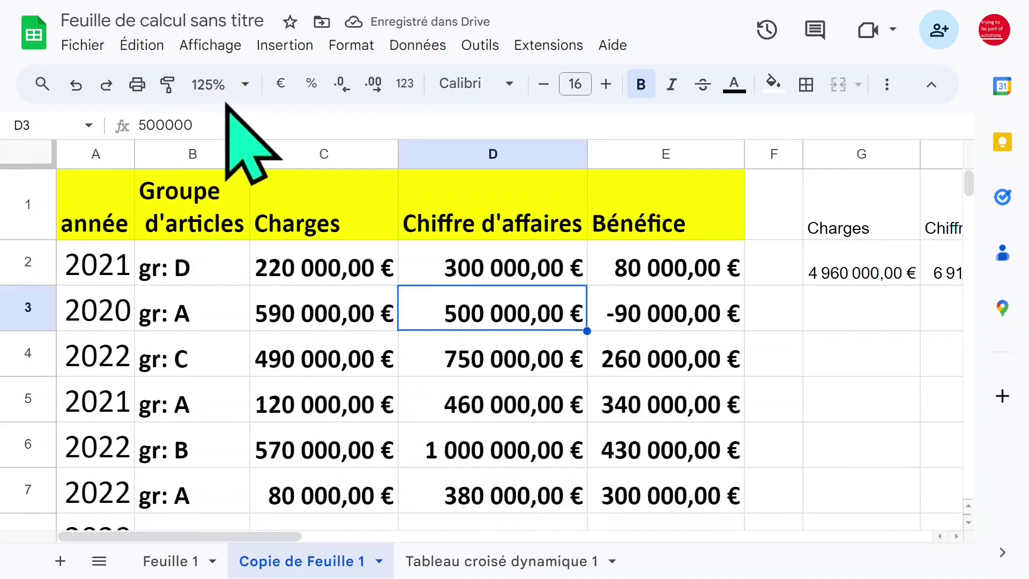
{"action": "left_click", "coordinate": [244, 86]}
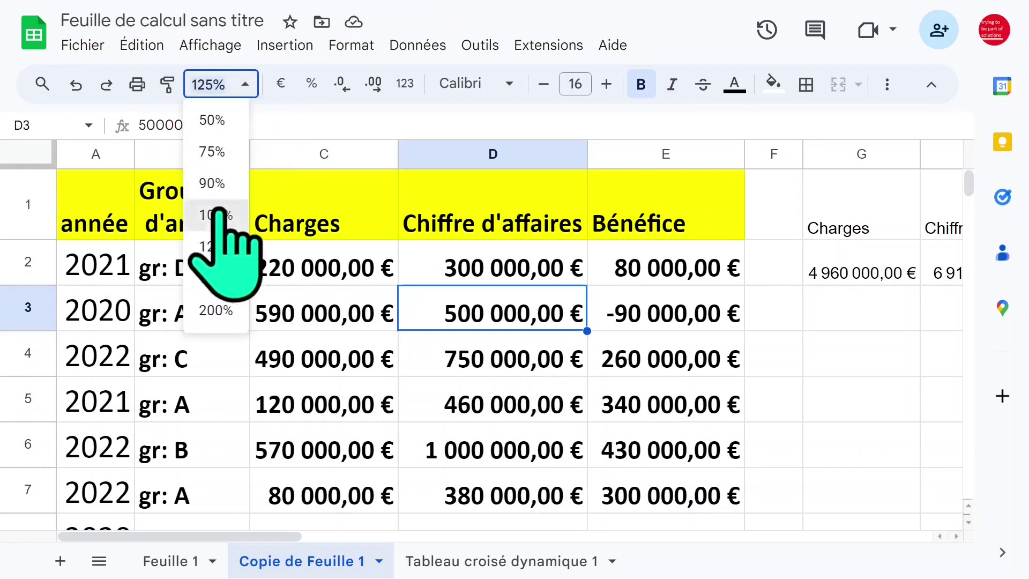
{"action": "left_click", "coordinate": [217, 215]}
{"action": "left_click", "coordinate": [448, 320]}
{"action": "scroll", "coordinate": [450, 328], "scroll_direction": "down", "scroll_amount": 5}
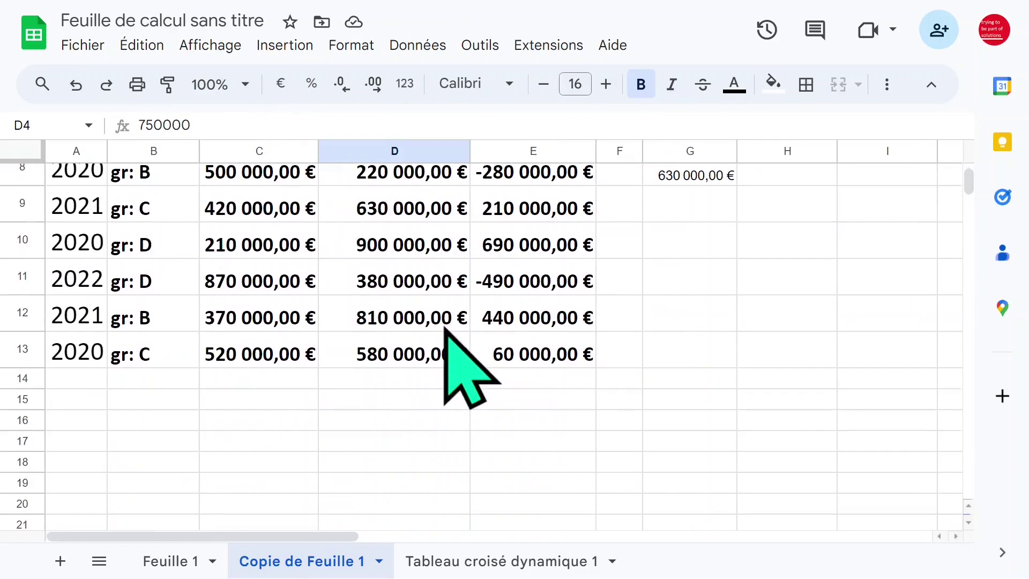
Open the pivot table on the sheet Tableau croisé dynamique 1 for editing and bring its source data range into view.
{"action": "scroll", "coordinate": [445, 328], "scroll_direction": "up", "scroll_amount": 5}
{"action": "scroll", "coordinate": [464, 365], "scroll_direction": "down", "scroll_amount": 2}
{"action": "left_click", "coordinate": [390, 335]}
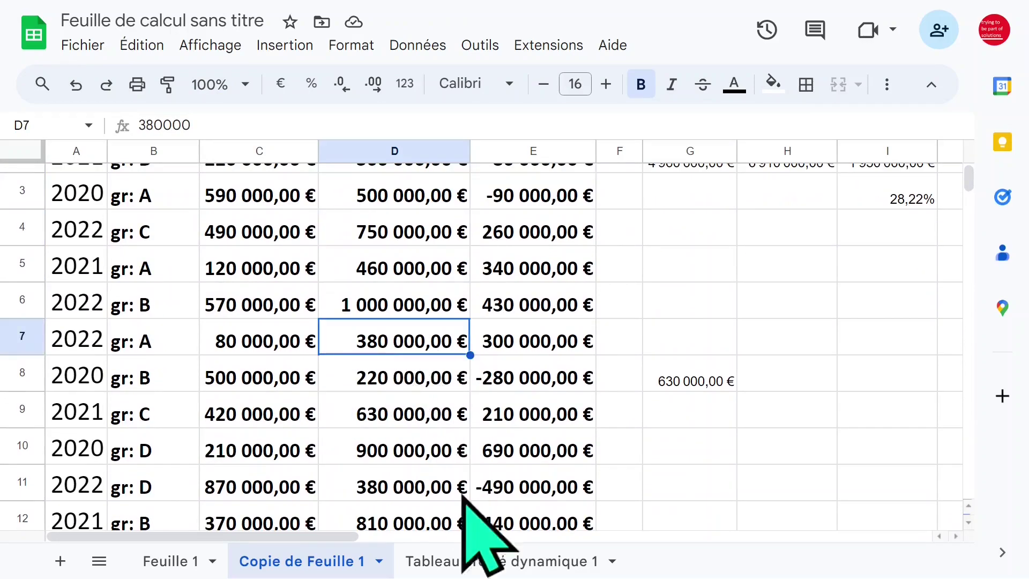
{"action": "left_click", "coordinate": [471, 562]}
{"action": "left_click", "coordinate": [282, 272]}
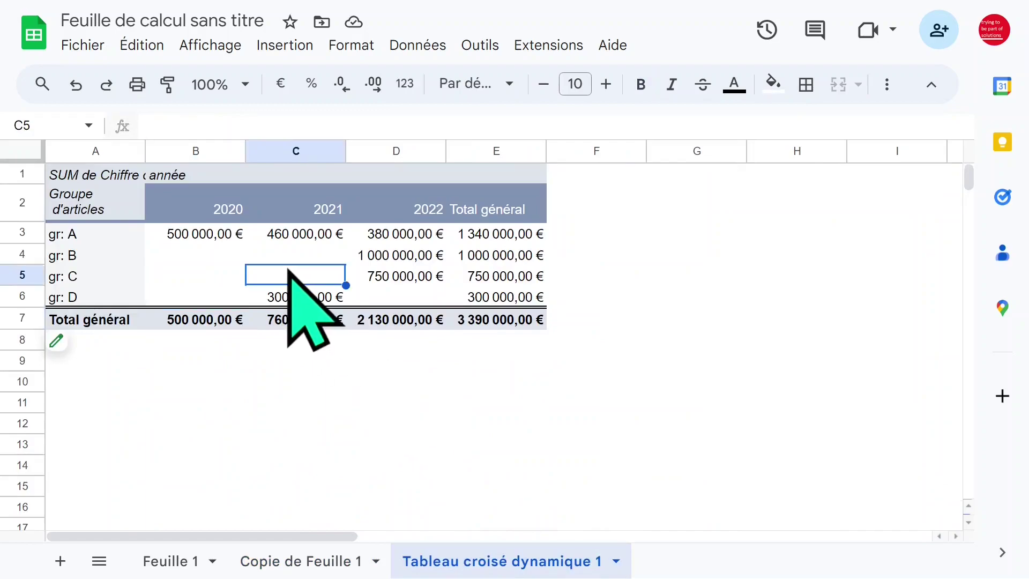
{"action": "left_click", "coordinate": [98, 348]}
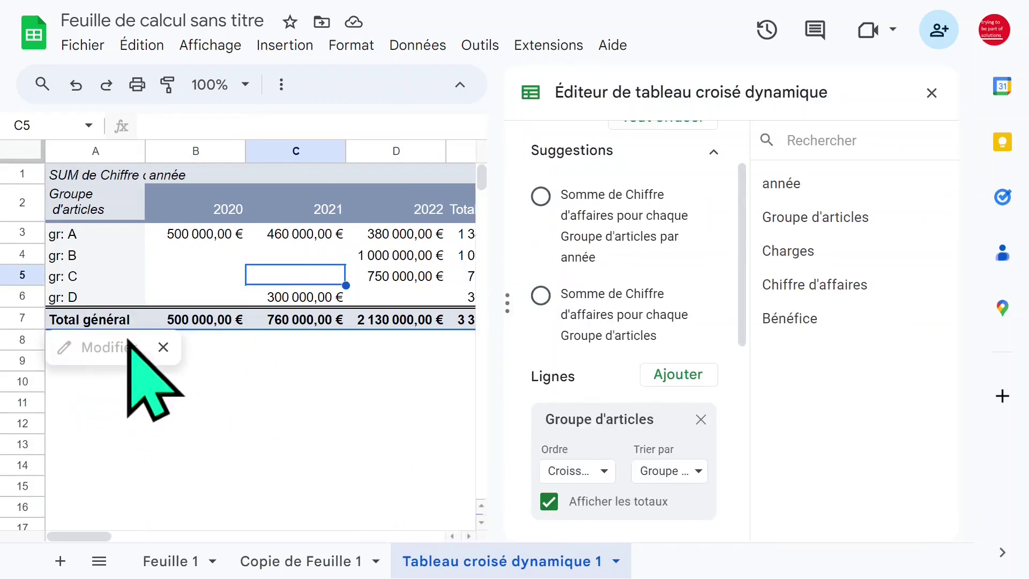
{"action": "left_click_drag", "start_coordinate": [745, 264], "coordinate": [744, 162]}
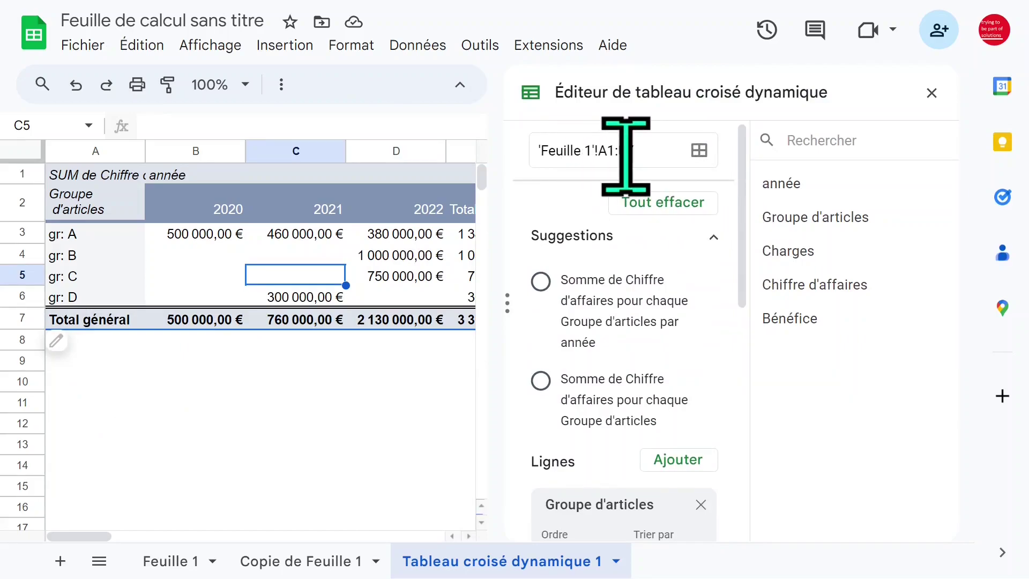
Change the pivot table's source range to 'Copie de Feuille 1'!A1:E13, covering the table from its header row to the last record.
{"action": "left_click", "coordinate": [698, 151]}
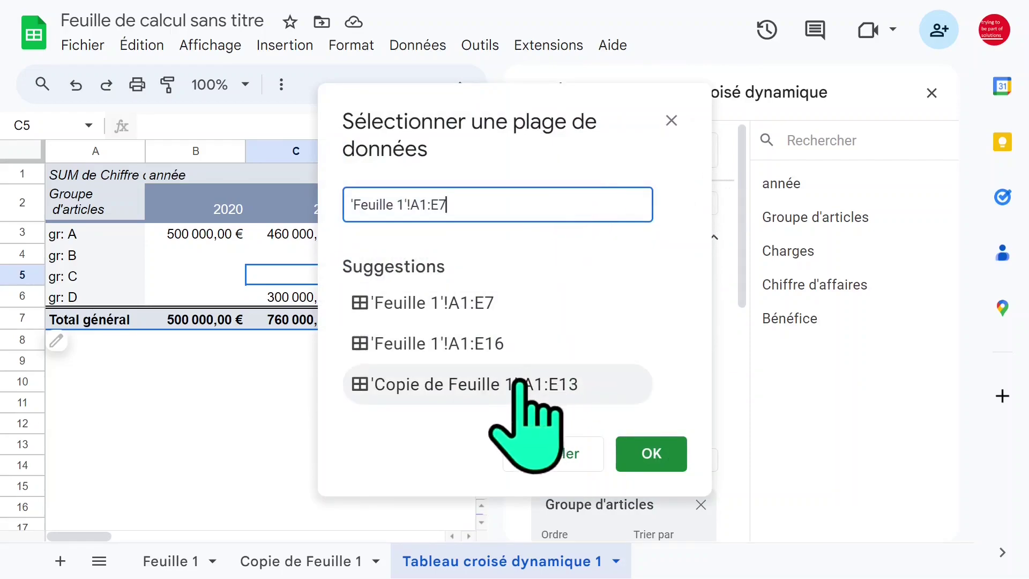
{"action": "left_click", "coordinate": [519, 382]}
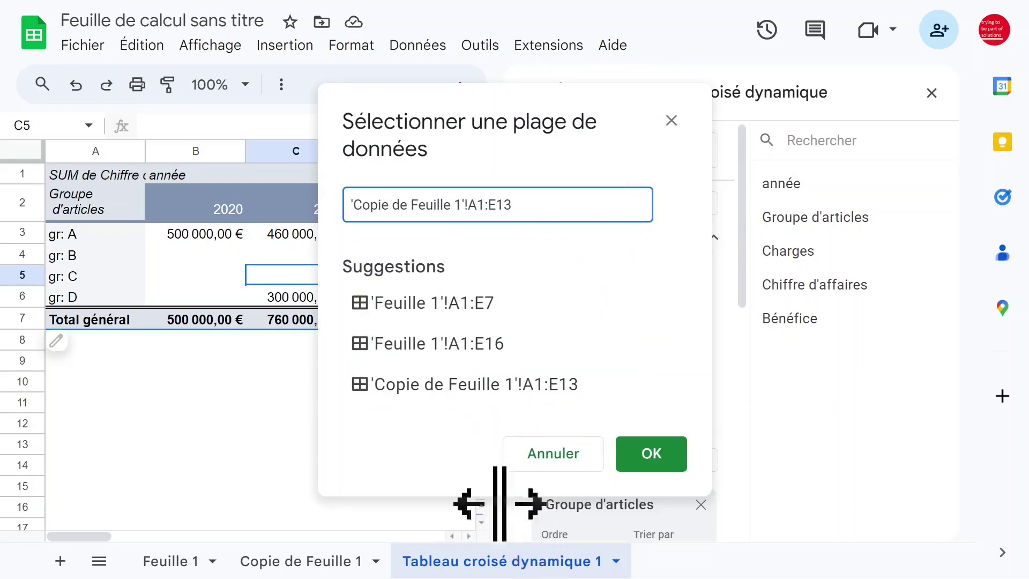
{"action": "left_click", "coordinate": [369, 563]}
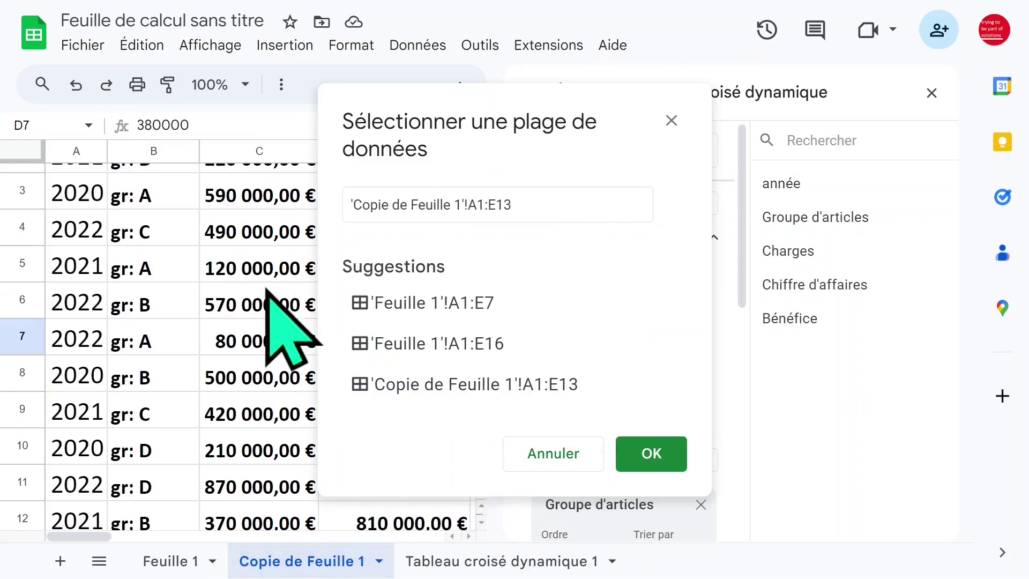
{"action": "scroll", "coordinate": [184, 236], "scroll_direction": "up", "scroll_amount": 2}
{"action": "left_click", "coordinate": [85, 195]}
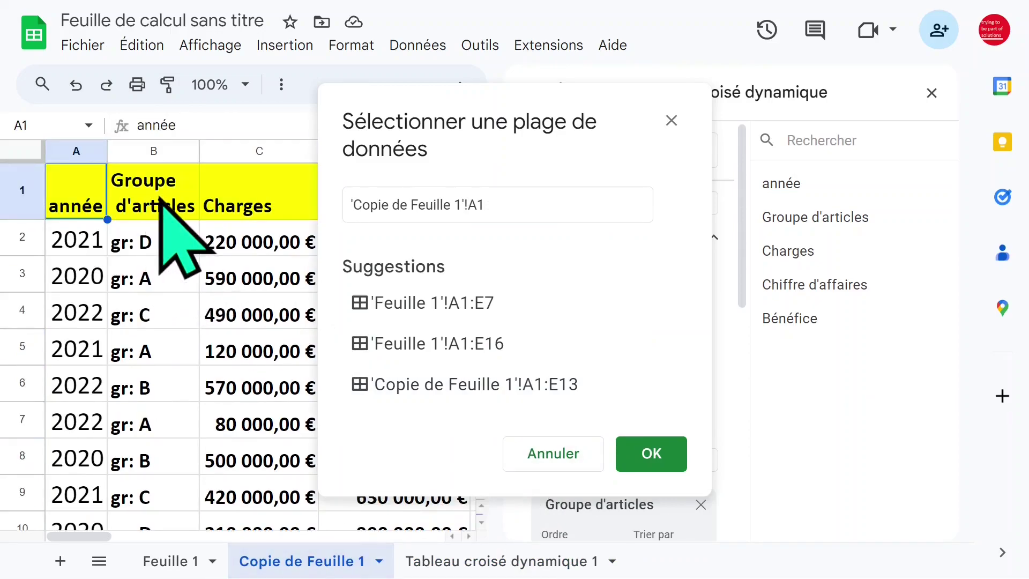
{"action": "key", "text": "ctrl+shift+Right"}
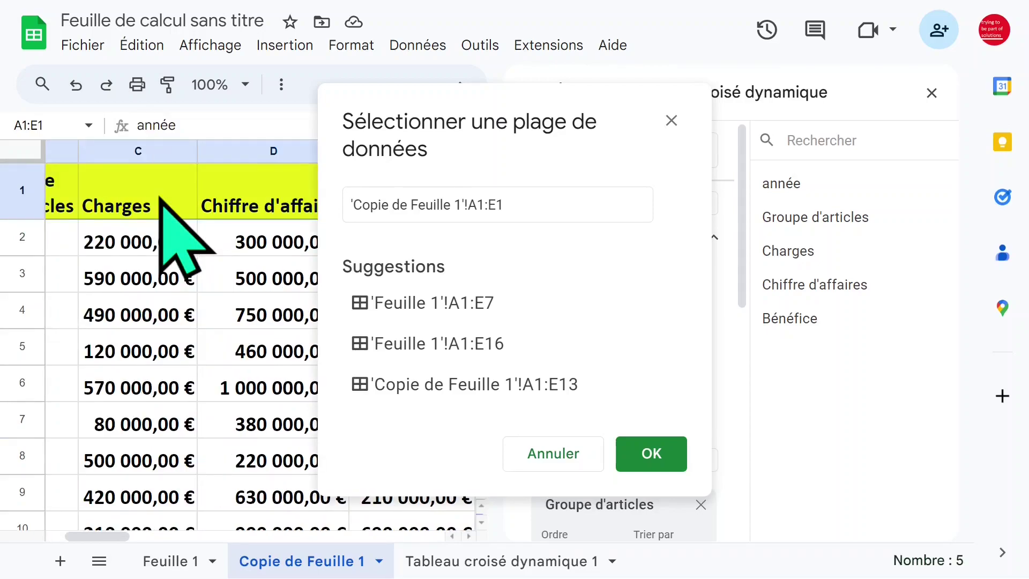
{"action": "key", "text": "ctrl+shift+Down"}
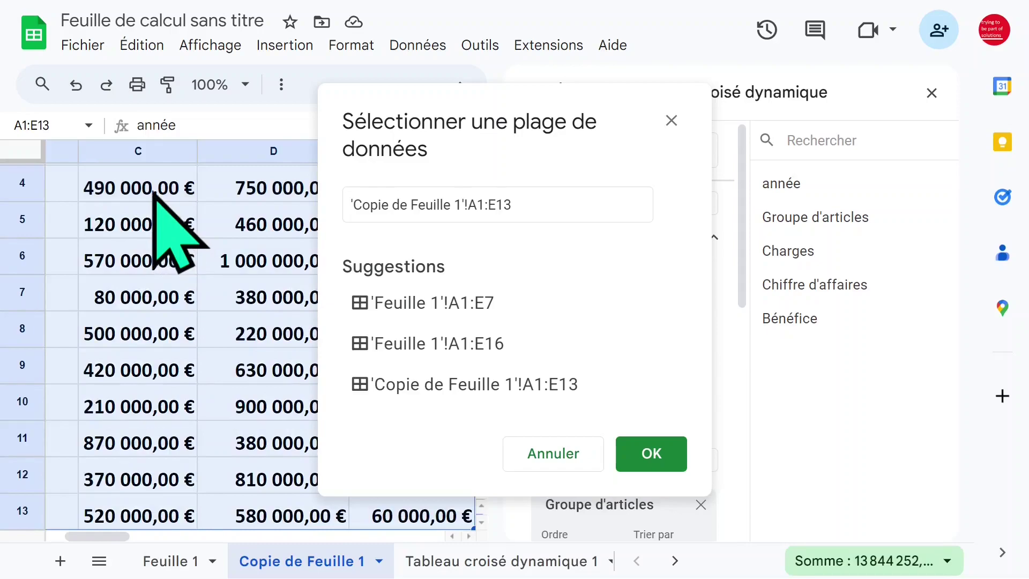
{"action": "left_click", "coordinate": [651, 454]}
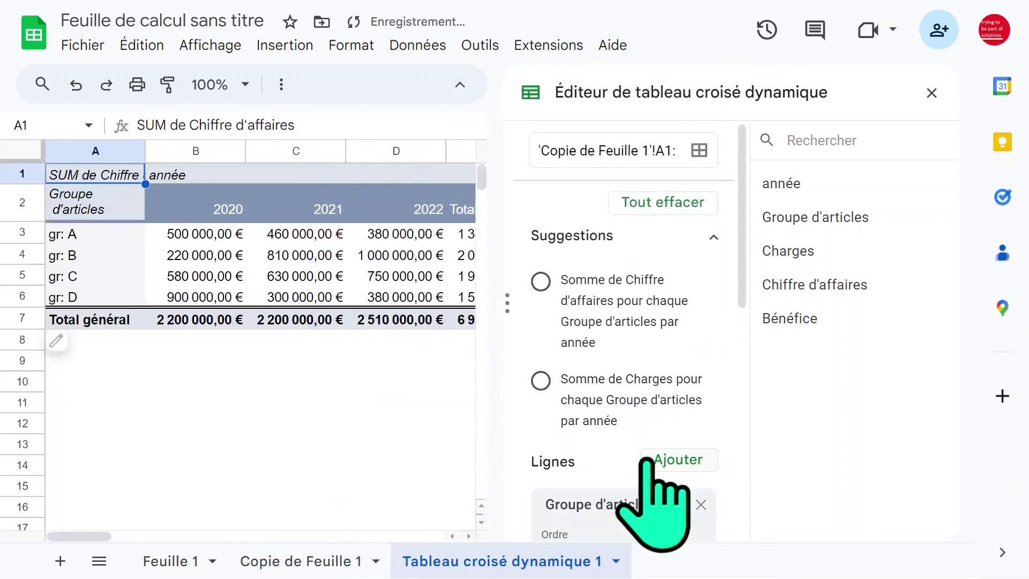
{"action": "left_click", "coordinate": [236, 402]}
{"action": "left_click", "coordinate": [210, 263]}
{"action": "left_click", "coordinate": [241, 360]}
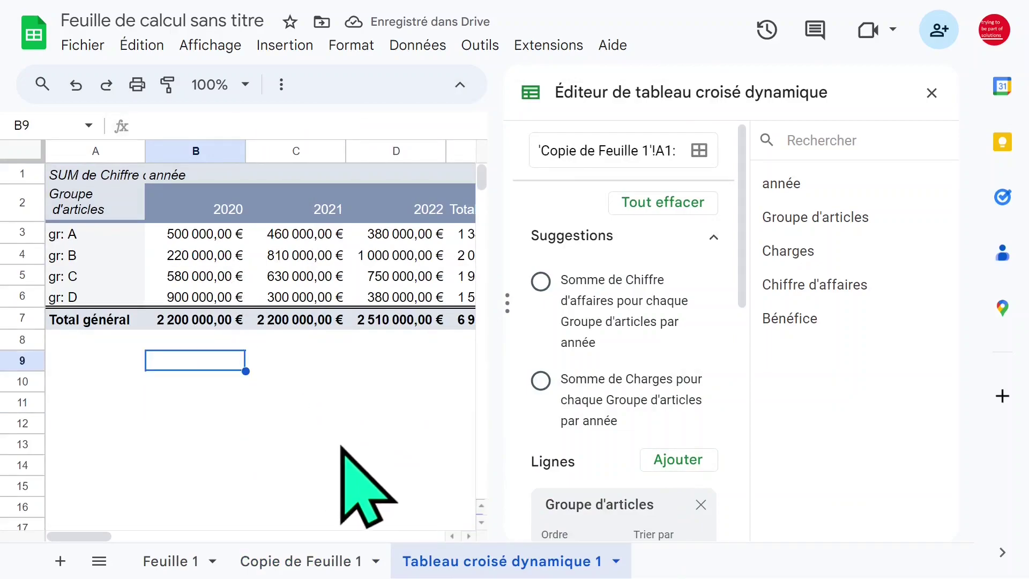
Rename the sheet Copie de Feuille 1 as "feuille1 bis".
{"action": "left_click", "coordinate": [318, 563]}
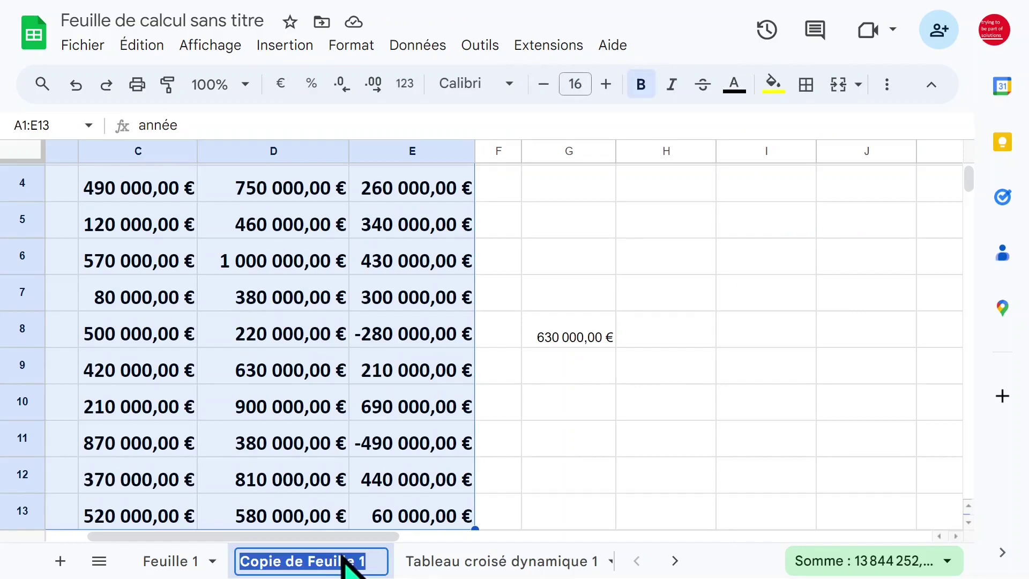
{"action": "type", "text": "feuille1"}
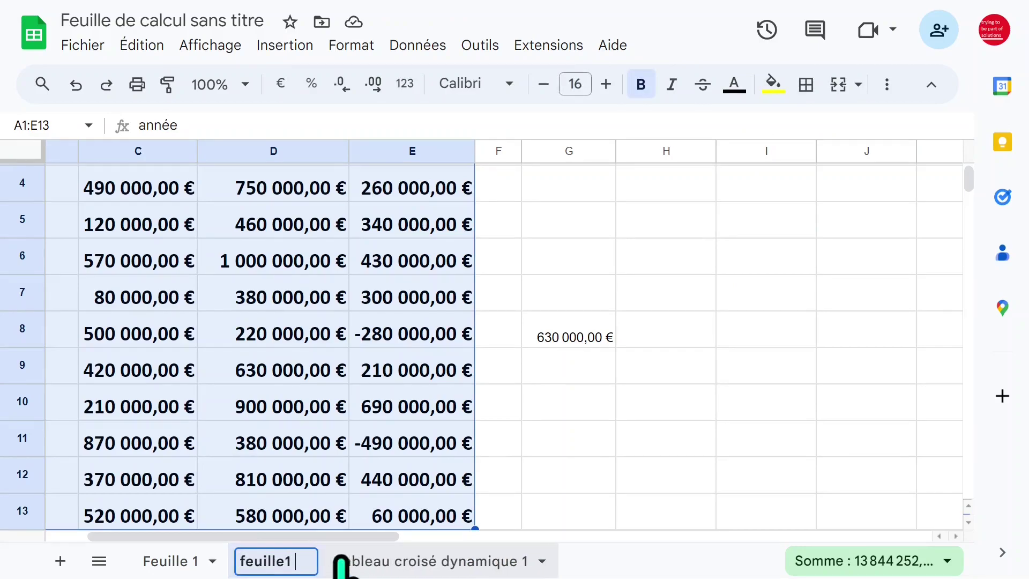
{"action": "type", "text": " bis"}
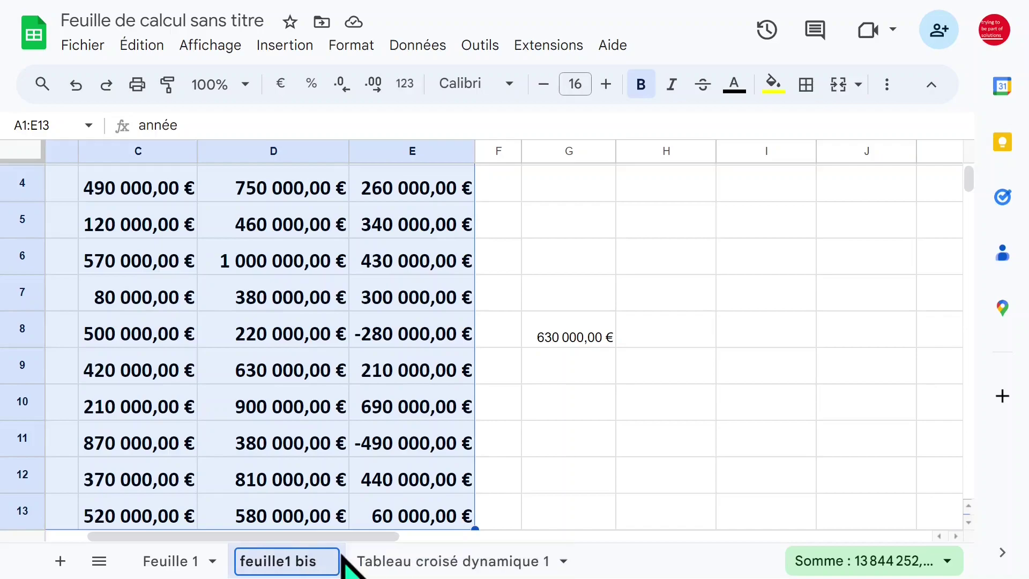
{"action": "left_click", "coordinate": [305, 397]}
{"action": "left_click", "coordinate": [284, 364]}
{"action": "scroll", "coordinate": [277, 360], "scroll_direction": "up", "scroll_amount": 3}
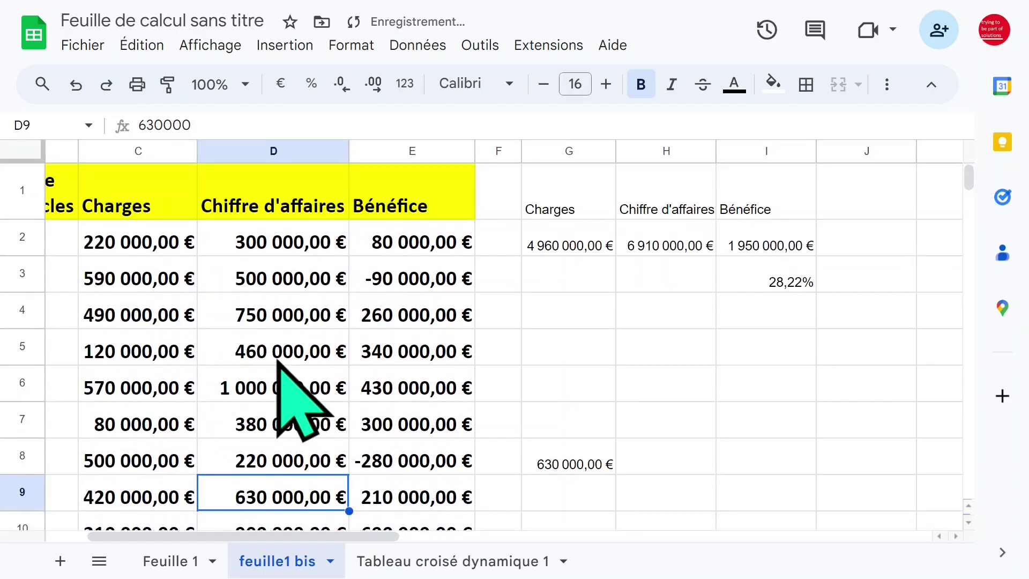
{"action": "left_click", "coordinate": [273, 316]}
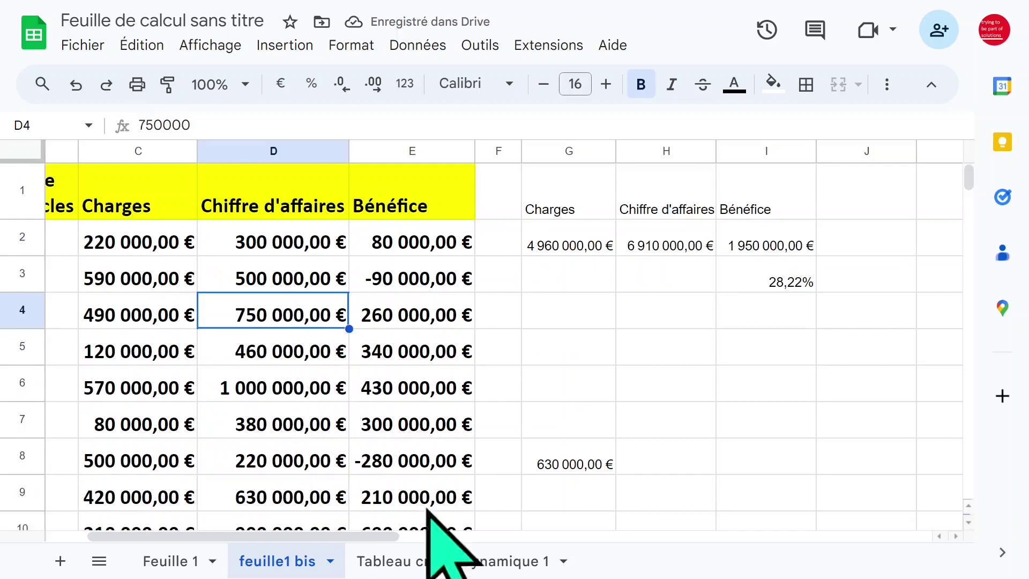
Try the suggested pivot summing Charges per Groupe d'articles and année, and return to the suggested one summing Chiffre d'affaires.
{"action": "left_click", "coordinate": [438, 561]}
{"action": "left_click", "coordinate": [233, 253]}
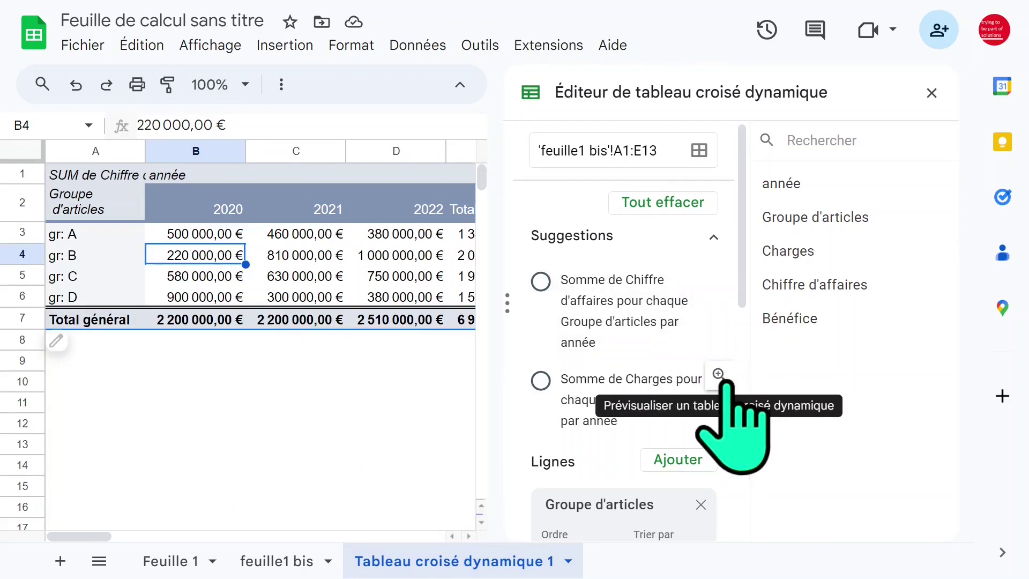
{"action": "left_click", "coordinate": [665, 399]}
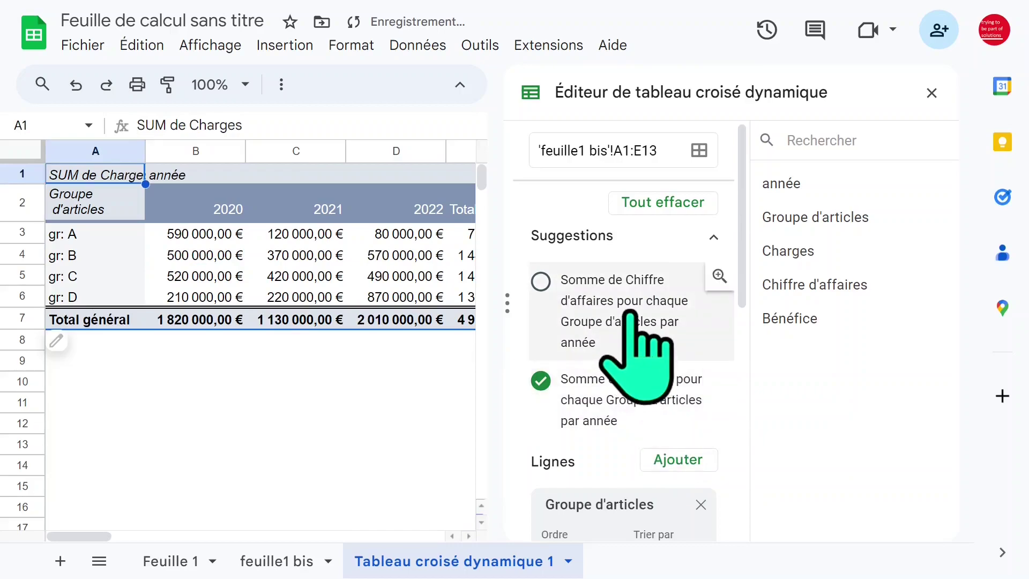
{"action": "left_click", "coordinate": [636, 406]}
{"action": "left_click", "coordinate": [633, 301]}
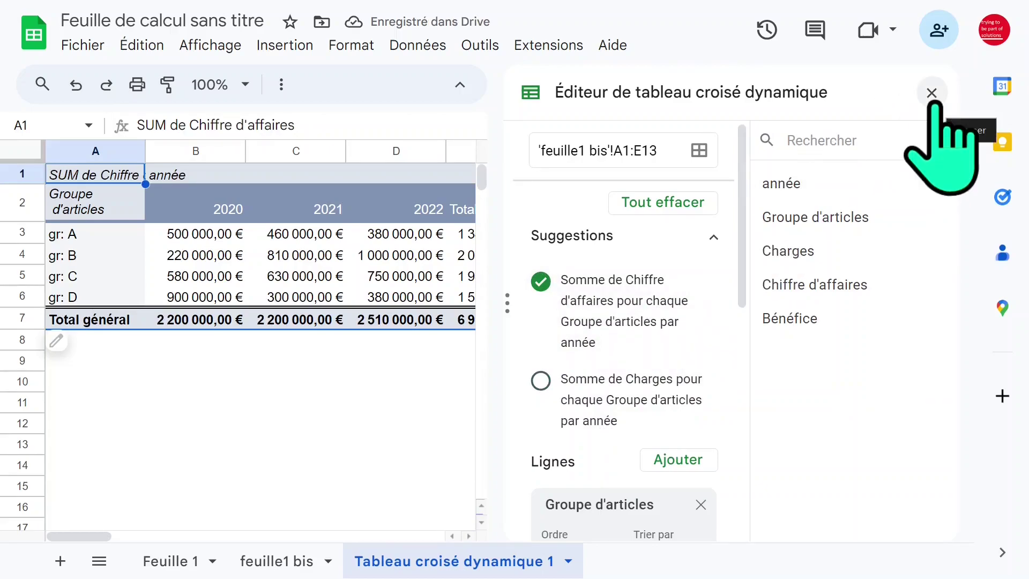
Fit the width of the pivot sheet's column A to its content and close the pivot table editor.
{"action": "double_click", "coordinate": [150, 152]}
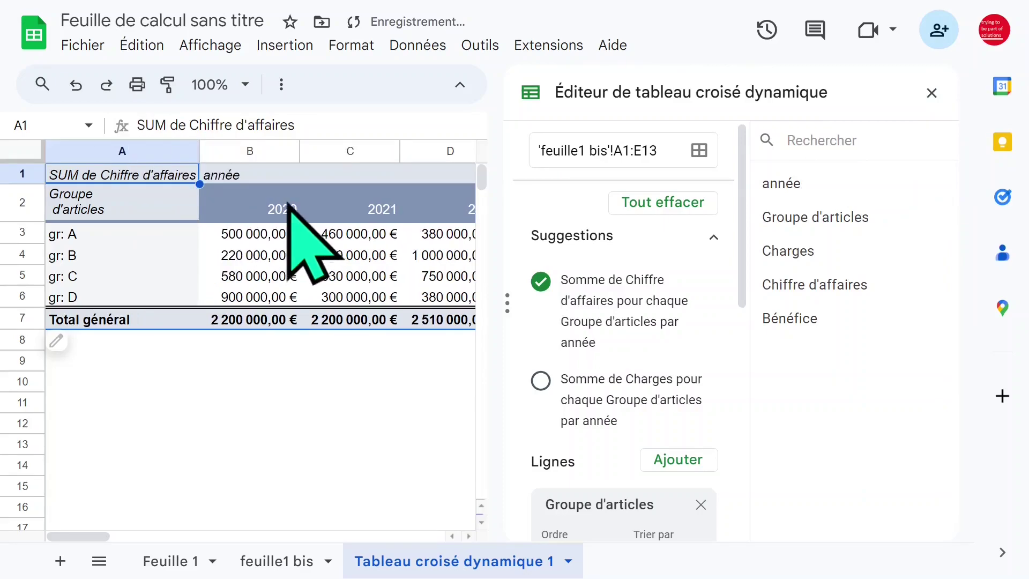
{"action": "left_click", "coordinate": [932, 92]}
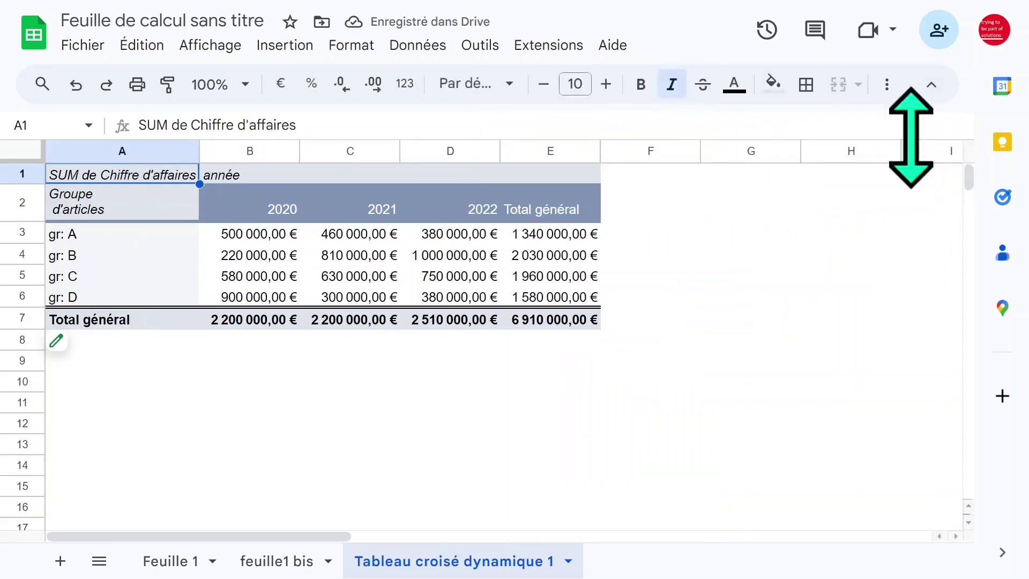
{"action": "left_click", "coordinate": [255, 235]}
{"action": "left_click", "coordinate": [266, 278]}
{"action": "left_click", "coordinate": [268, 298]}
{"action": "left_click", "coordinate": [248, 235]}
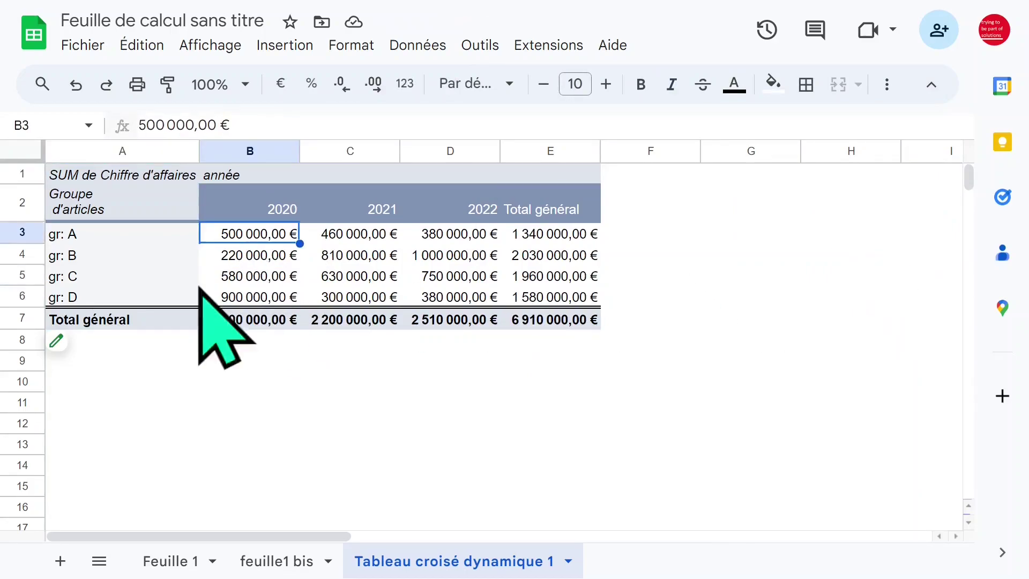
Show the pivot table's Chiffre d'affaires values as a percentage of the column total and close the editor.
{"action": "left_click", "coordinate": [102, 347]}
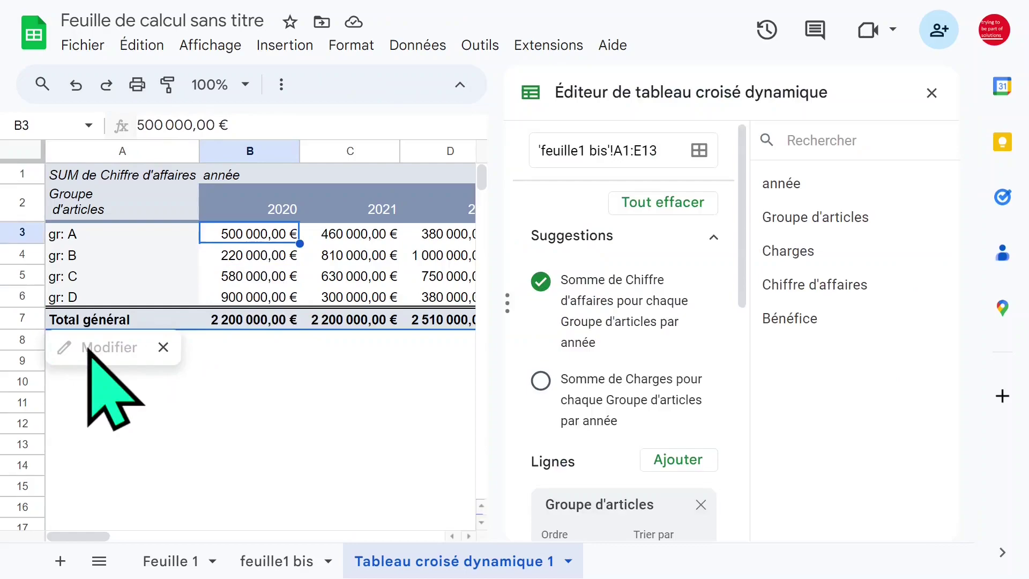
{"action": "scroll", "coordinate": [602, 390], "scroll_direction": "down", "scroll_amount": 5}
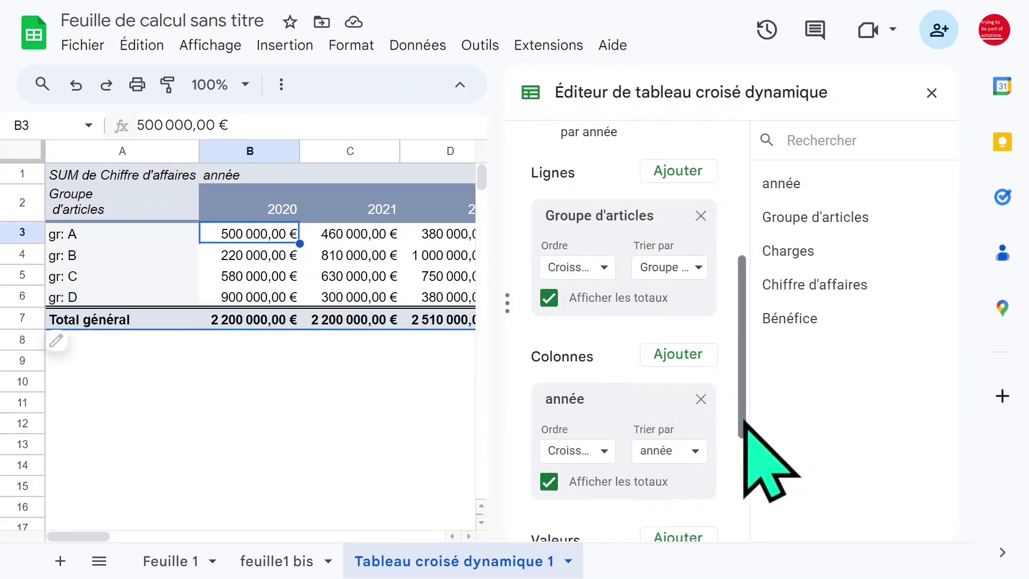
{"action": "scroll", "coordinate": [745, 422], "scroll_direction": "down", "scroll_amount": 4}
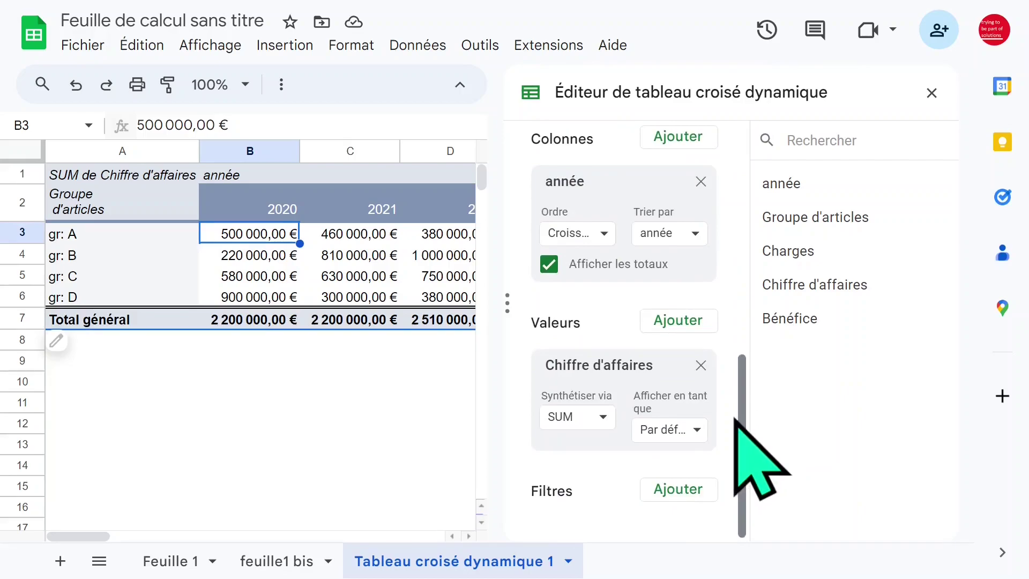
{"action": "left_click", "coordinate": [696, 432]}
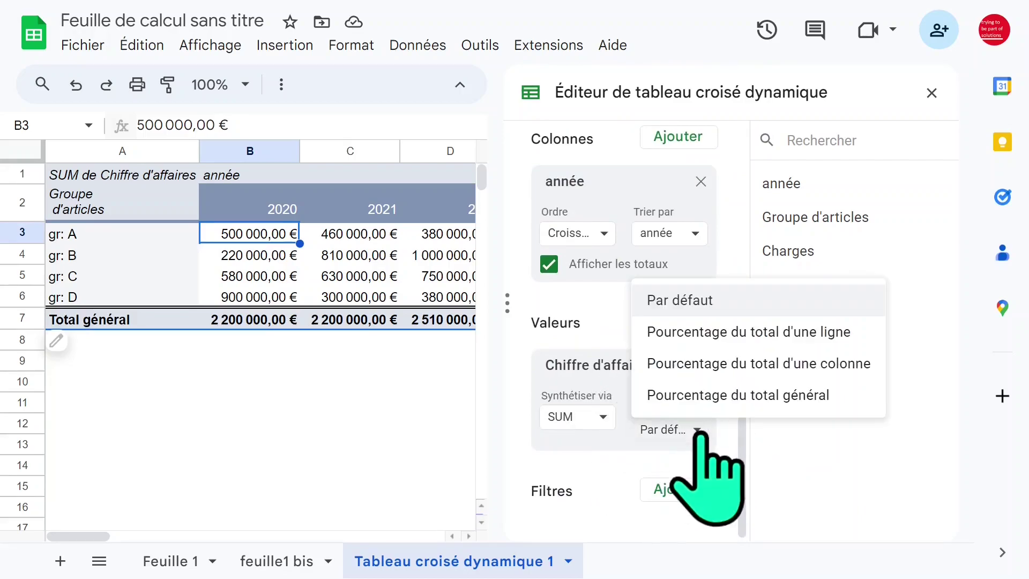
{"action": "left_click", "coordinate": [744, 364]}
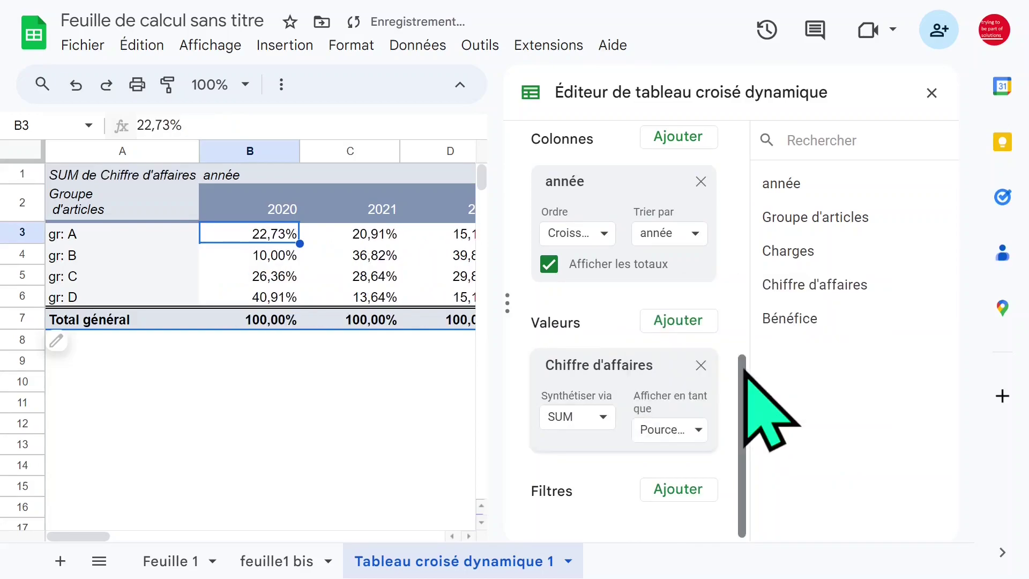
{"action": "left_click", "coordinate": [932, 93]}
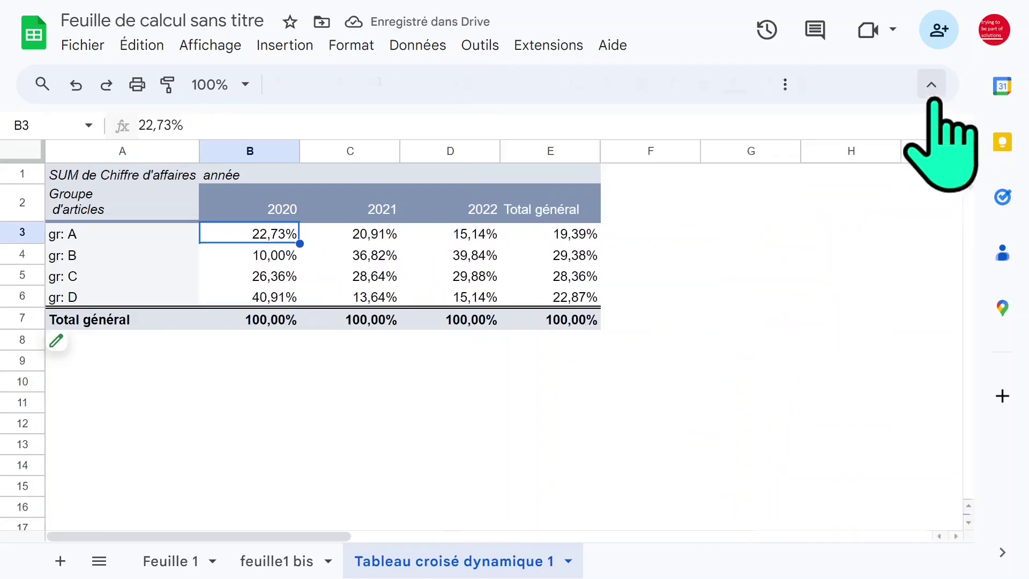
Examine the percentage shares of the article groups in the 2020, 2021 and 2022 columns.
{"action": "left_click", "coordinate": [262, 151]}
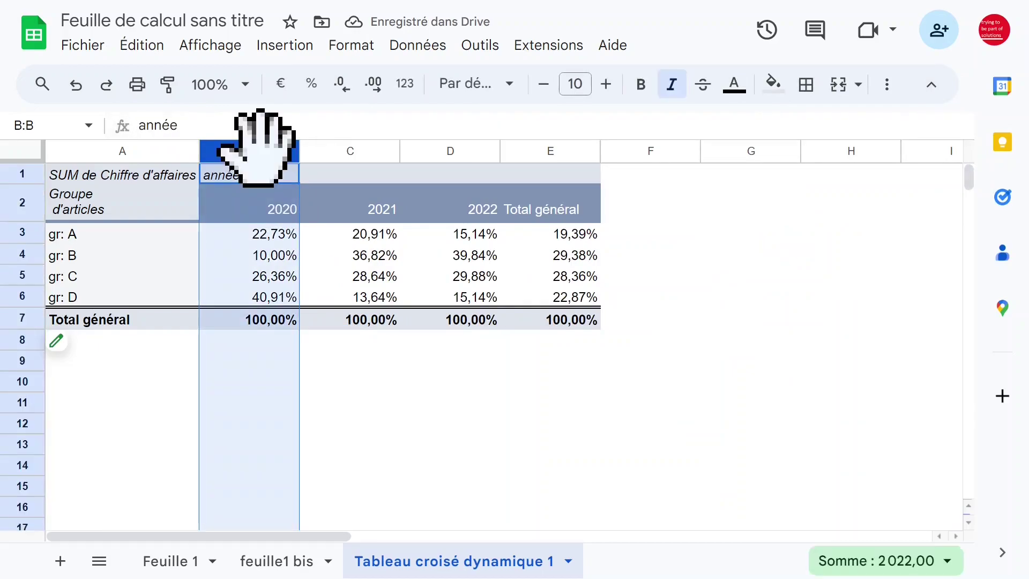
{"action": "left_click", "coordinate": [368, 151]}
{"action": "left_click", "coordinate": [460, 155]}
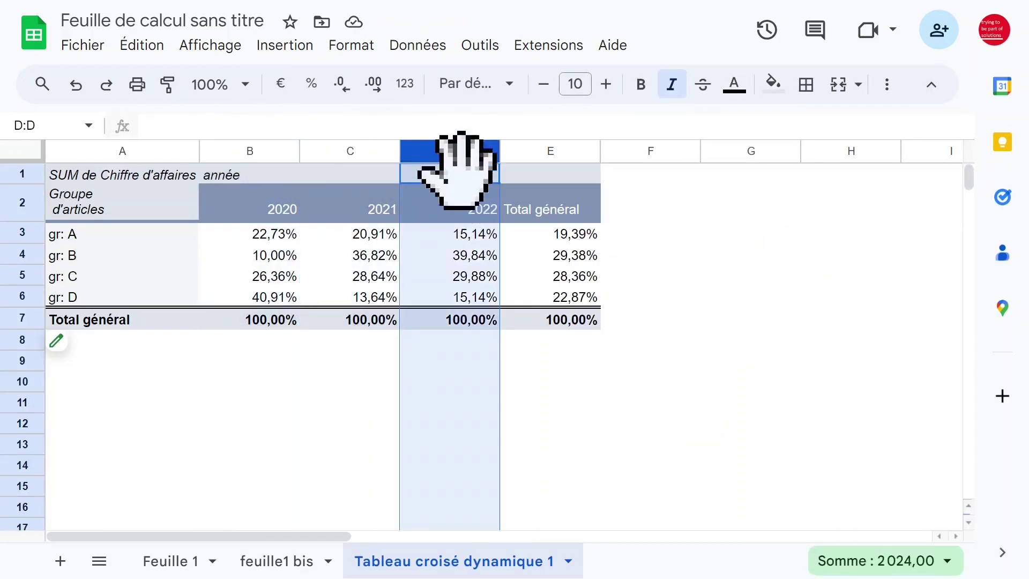
{"action": "left_click", "coordinate": [476, 253]}
{"action": "left_click", "coordinate": [476, 279]}
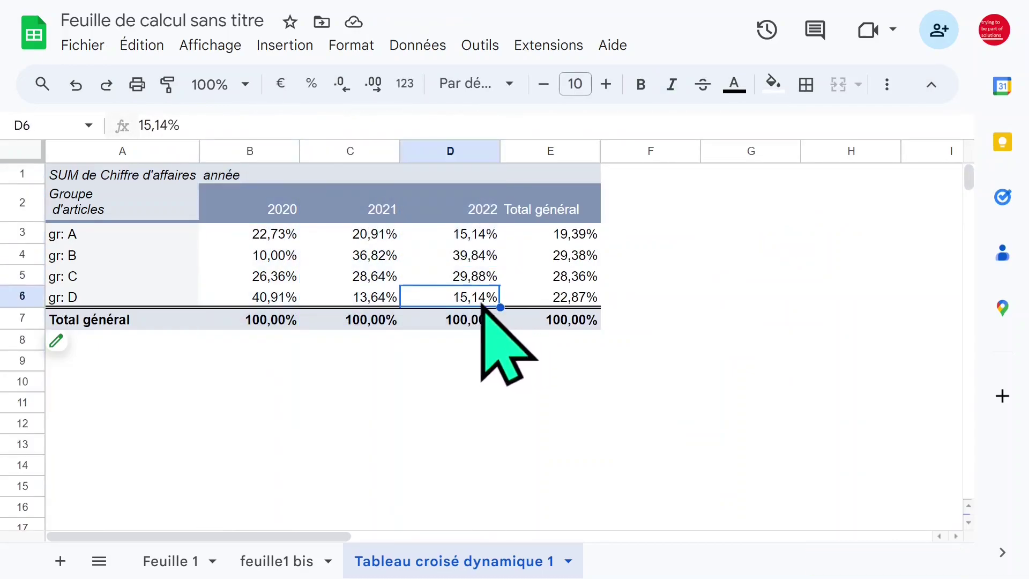
{"action": "left_click", "coordinate": [276, 249]}
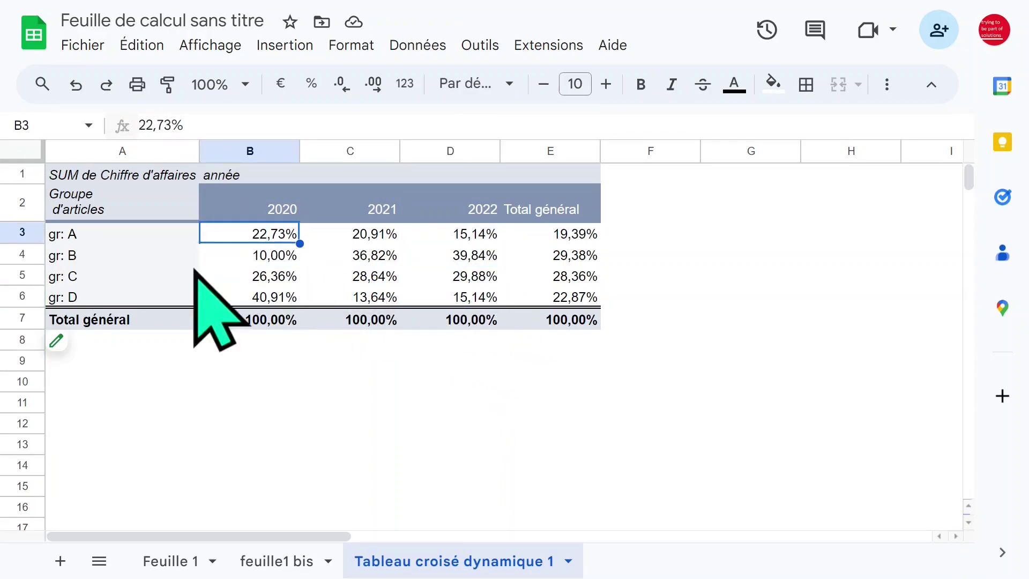
Undo the change to column-total percentages and reopen the pivot table editor.
{"action": "left_click", "coordinate": [77, 91]}
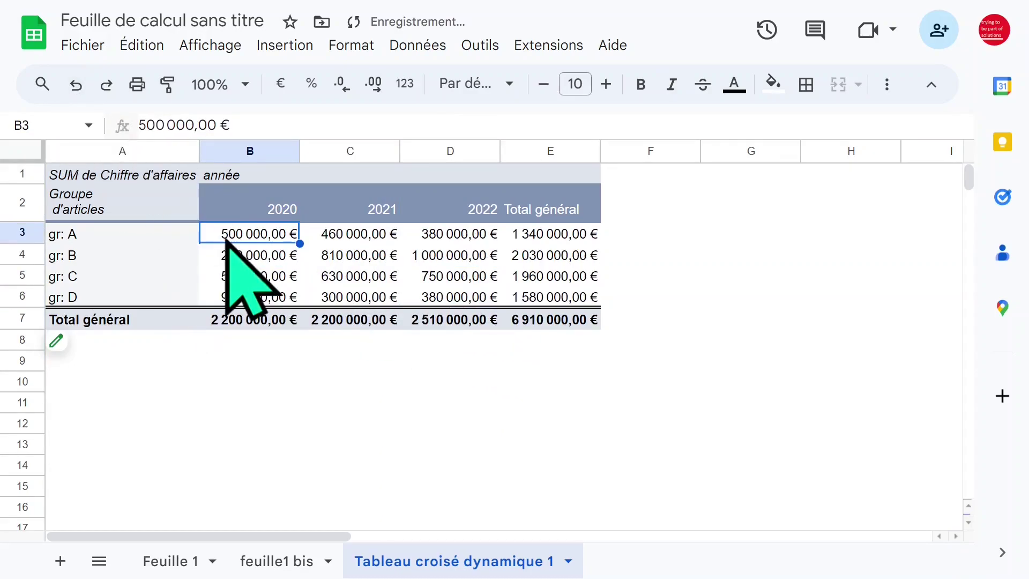
{"action": "left_click", "coordinate": [97, 347]}
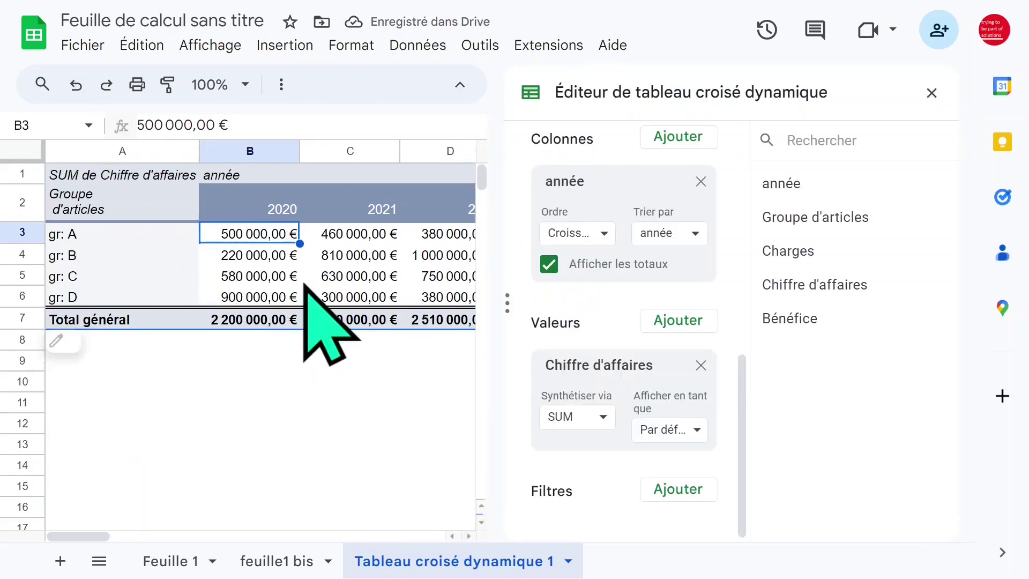
Show the pivot table's Chiffre d'affaires values as a percentage of the row total and close the editor.
{"action": "left_click", "coordinate": [695, 429]}
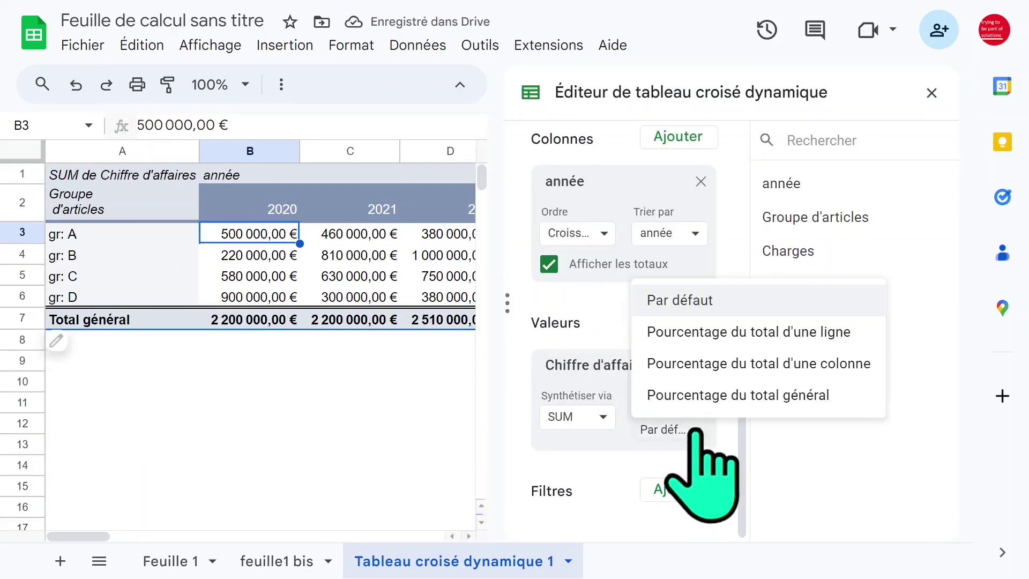
{"action": "left_click", "coordinate": [756, 332]}
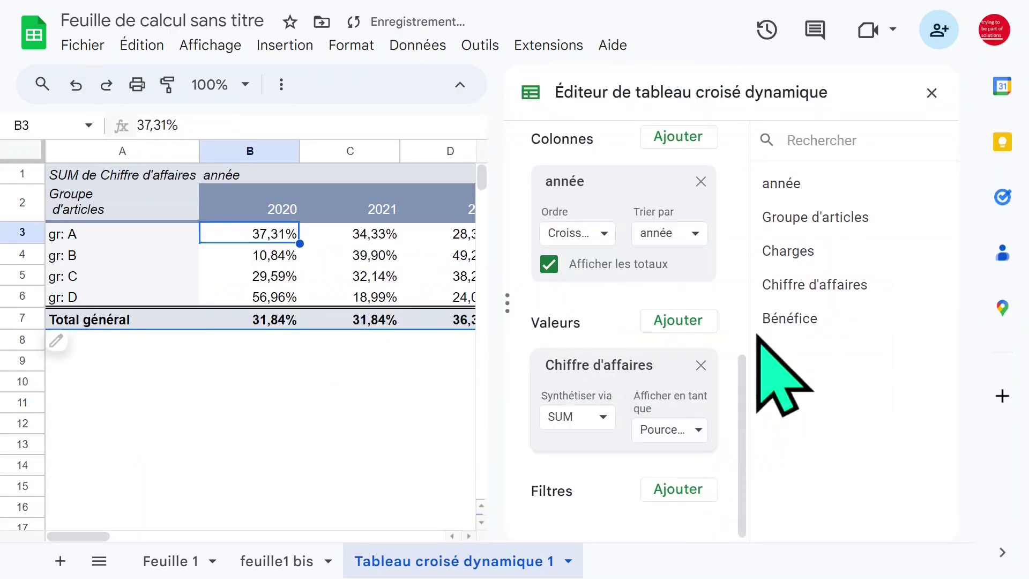
{"action": "left_click", "coordinate": [932, 93]}
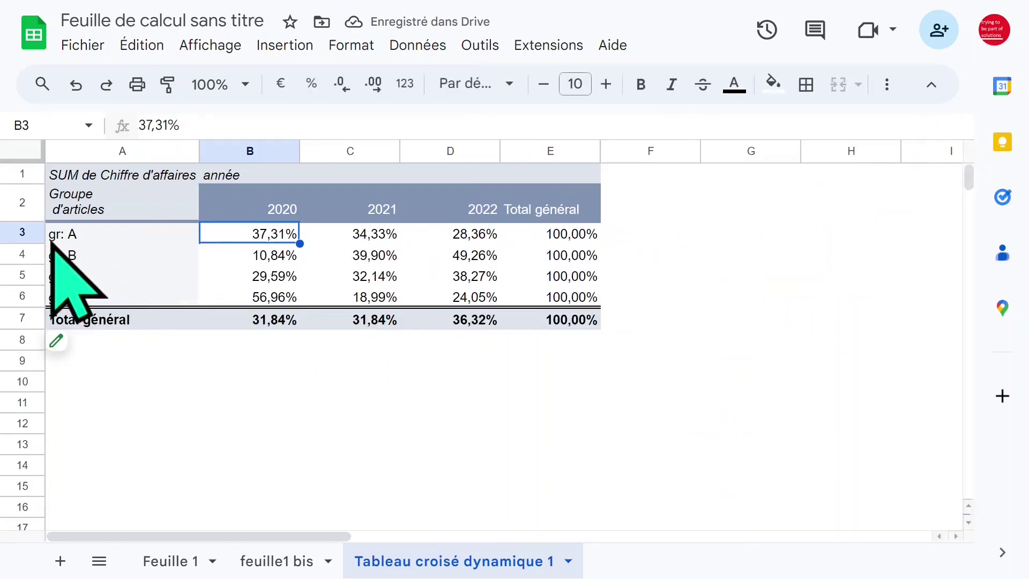
Examine how each article group's revenue, from gr: A to gr: D, is distributed across the years.
{"action": "left_click", "coordinate": [22, 232]}
{"action": "left_click", "coordinate": [102, 256]}
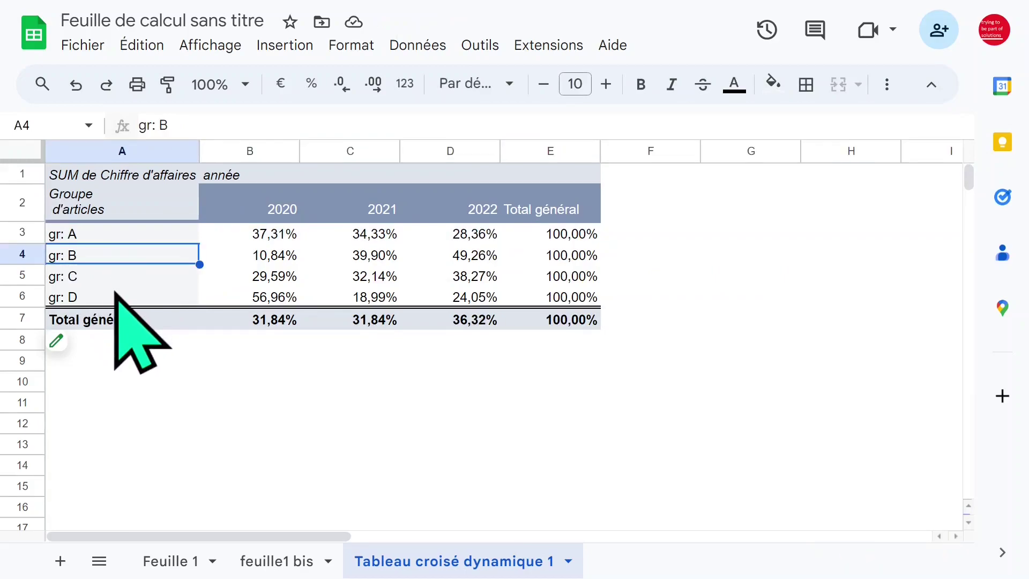
{"action": "left_click", "coordinate": [150, 294]}
{"action": "left_click", "coordinate": [127, 260]}
{"action": "left_click", "coordinate": [130, 277]}
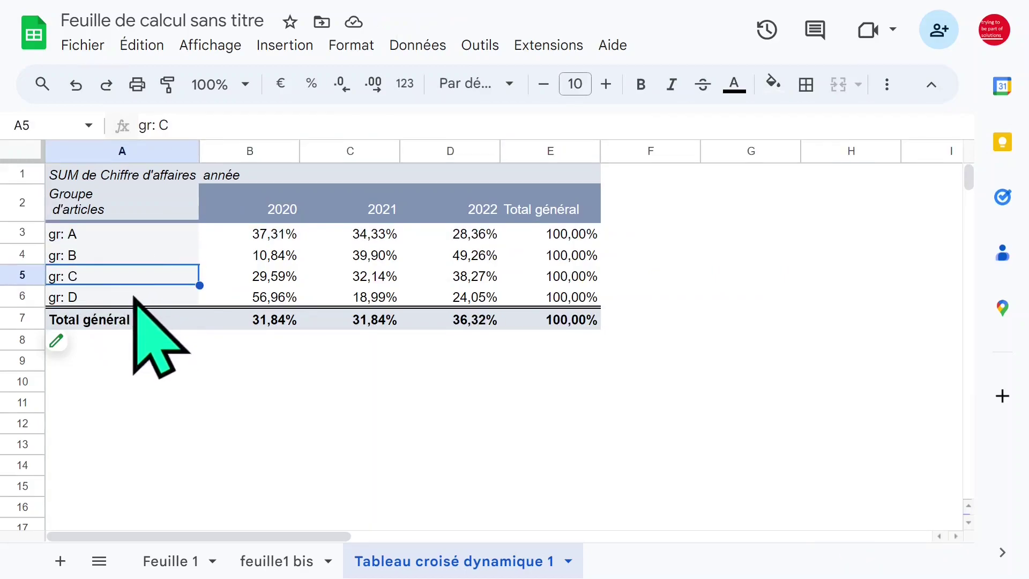
{"action": "left_click", "coordinate": [135, 298]}
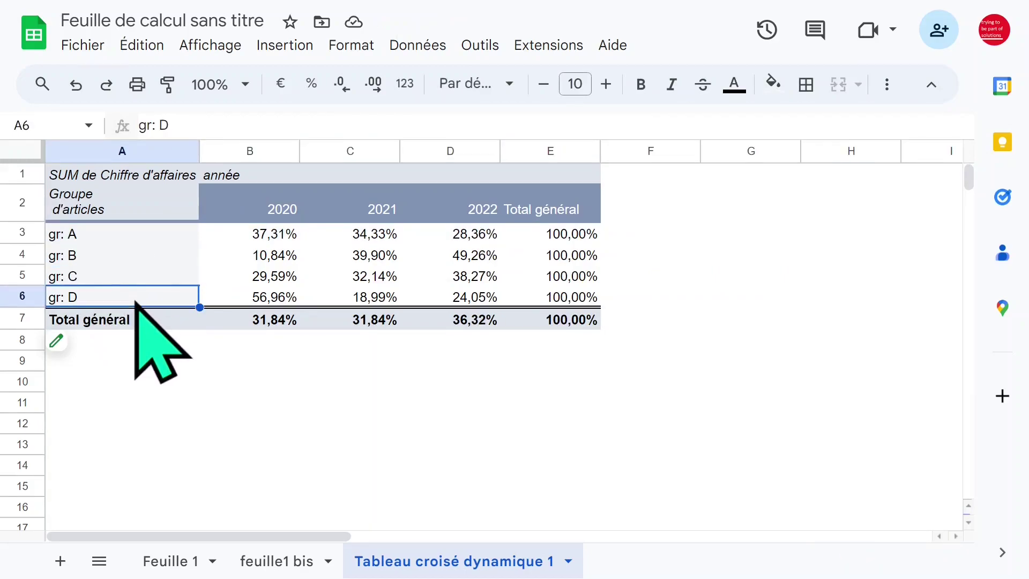
Zoom the pivot sheet to 150% and fit all its column widths to their content.
{"action": "left_click", "coordinate": [244, 86]}
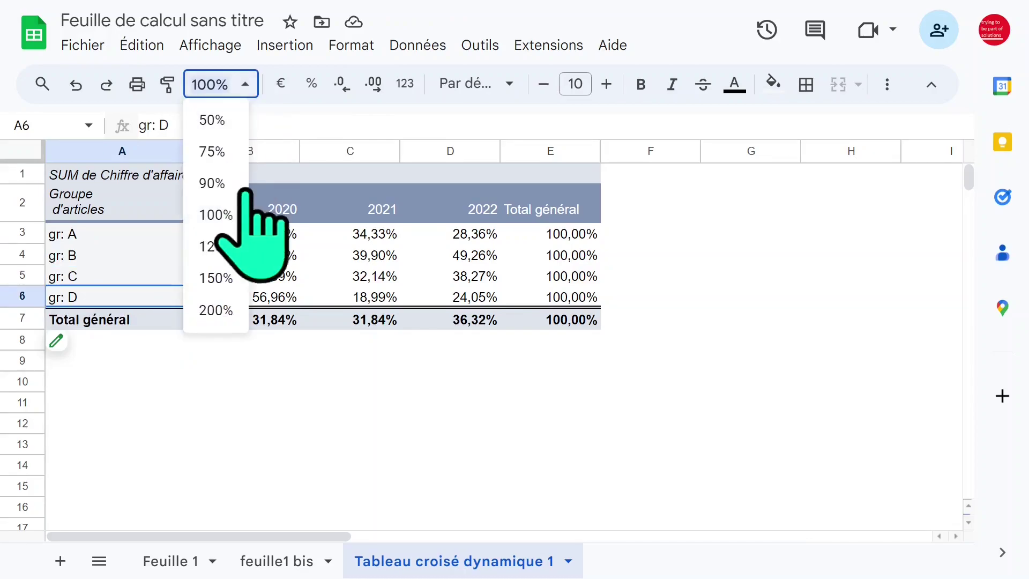
{"action": "left_click", "coordinate": [227, 274]}
{"action": "left_click", "coordinate": [385, 289]}
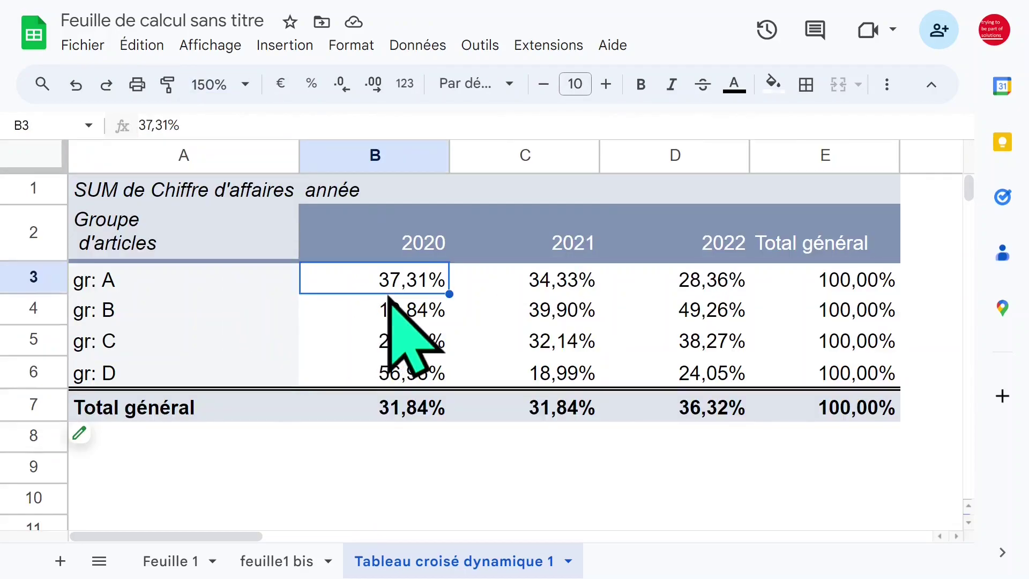
{"action": "left_click", "coordinate": [51, 163]}
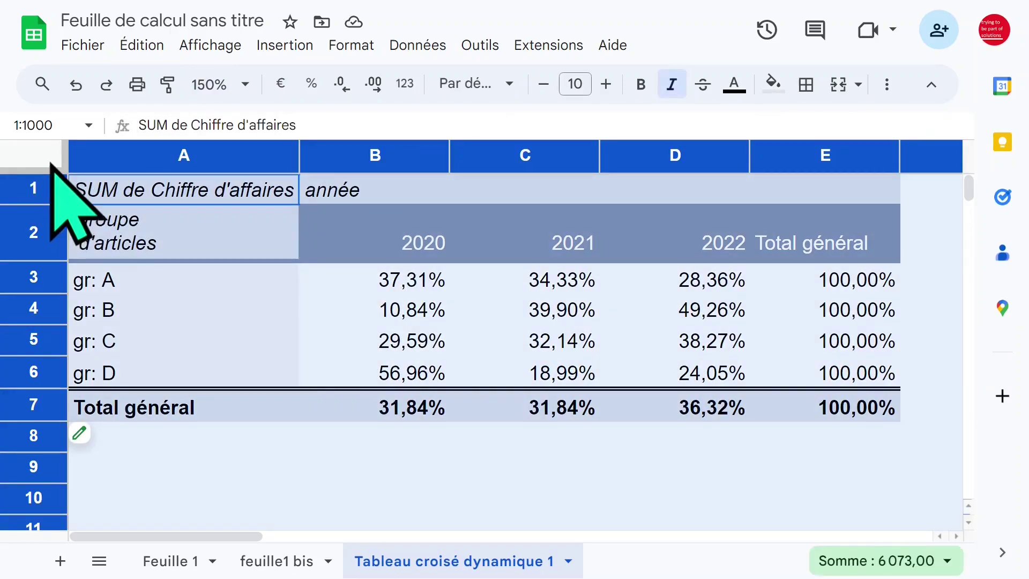
{"action": "double_click", "coordinate": [454, 166]}
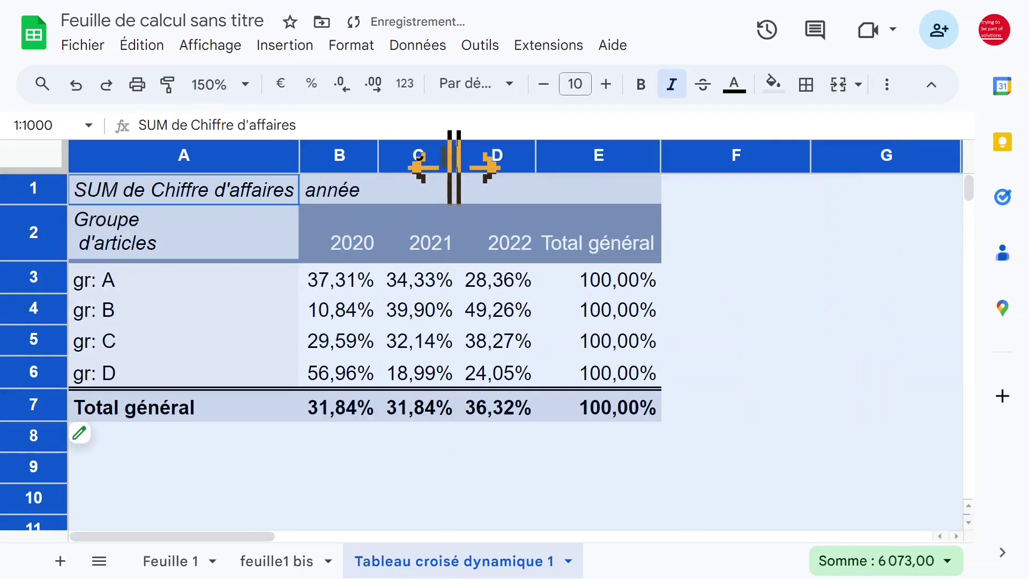
{"action": "left_click", "coordinate": [339, 285]}
{"action": "left_click", "coordinate": [151, 209]}
{"action": "left_click", "coordinate": [151, 198]}
{"action": "left_click", "coordinate": [188, 279]}
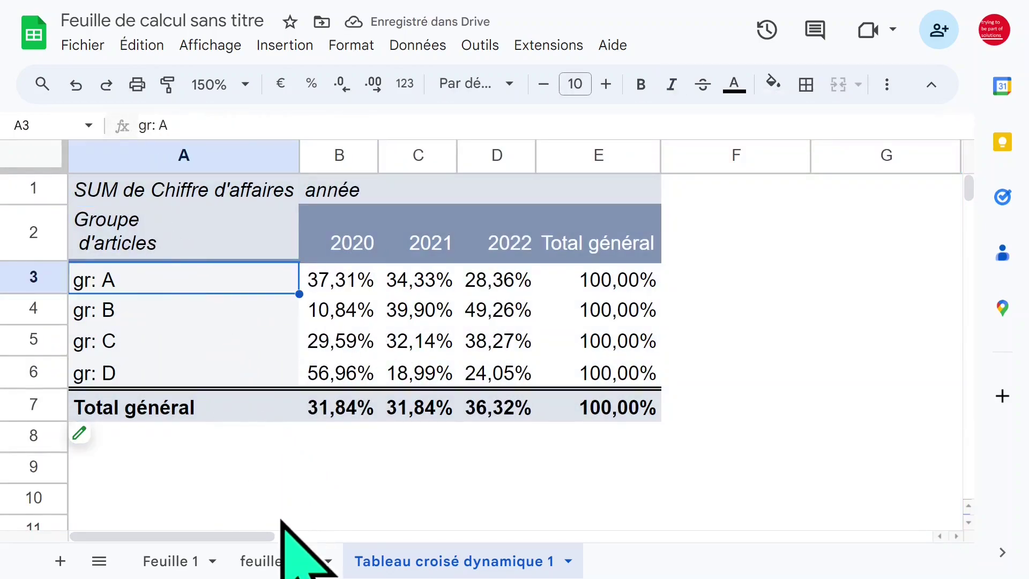
Create a second pivot table on a new sheet from the range 'feuille1 bis'!A1:E13.
{"action": "left_click", "coordinate": [291, 563]}
{"action": "left_click", "coordinate": [369, 307]}
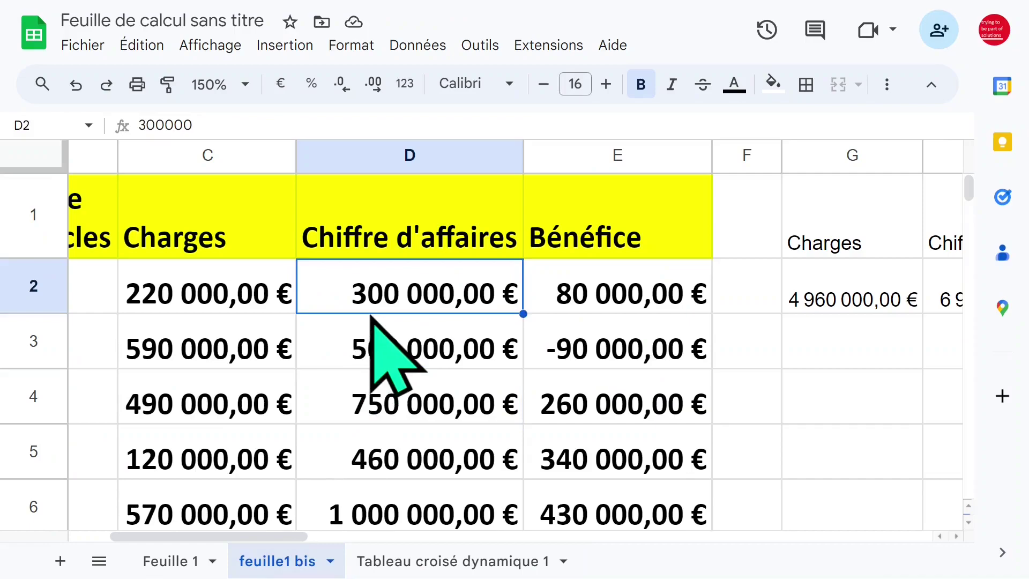
{"action": "left_click", "coordinate": [285, 46]}
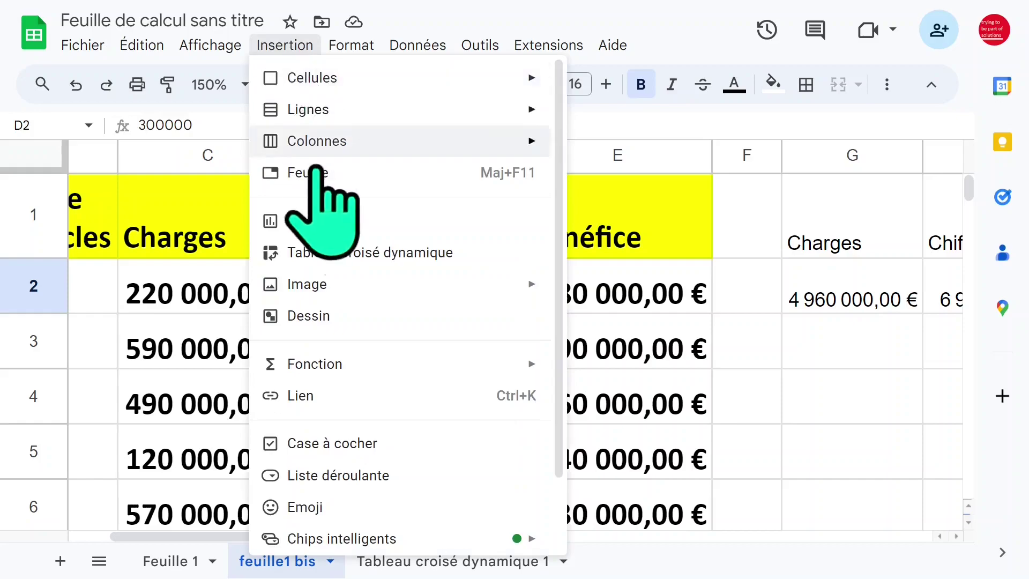
{"action": "left_click", "coordinate": [332, 250]}
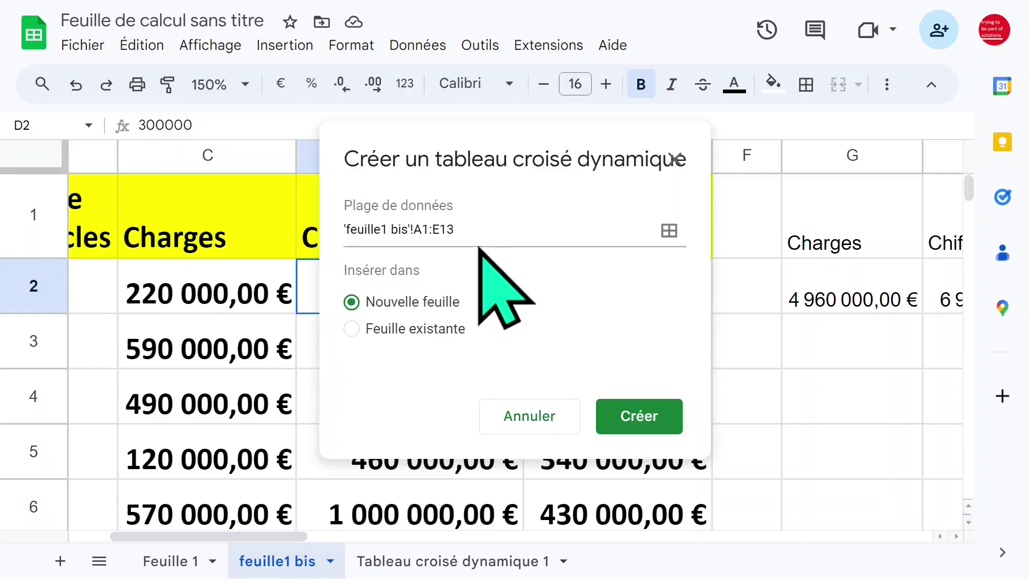
{"action": "left_click", "coordinate": [646, 418]}
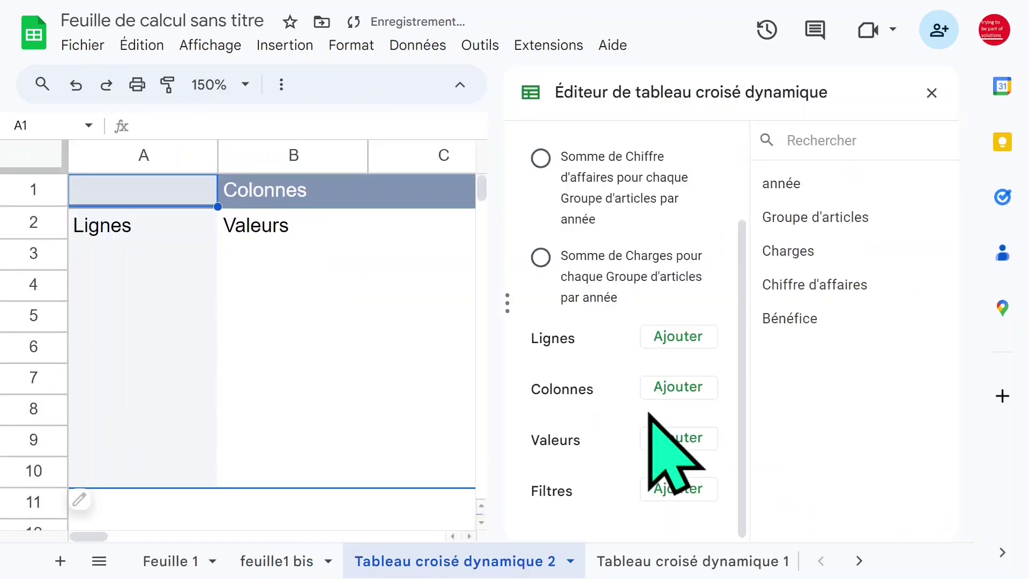
Add année as the rows and Groupe d'articles as the columns of the new pivot table.
{"action": "left_click", "coordinate": [693, 337]}
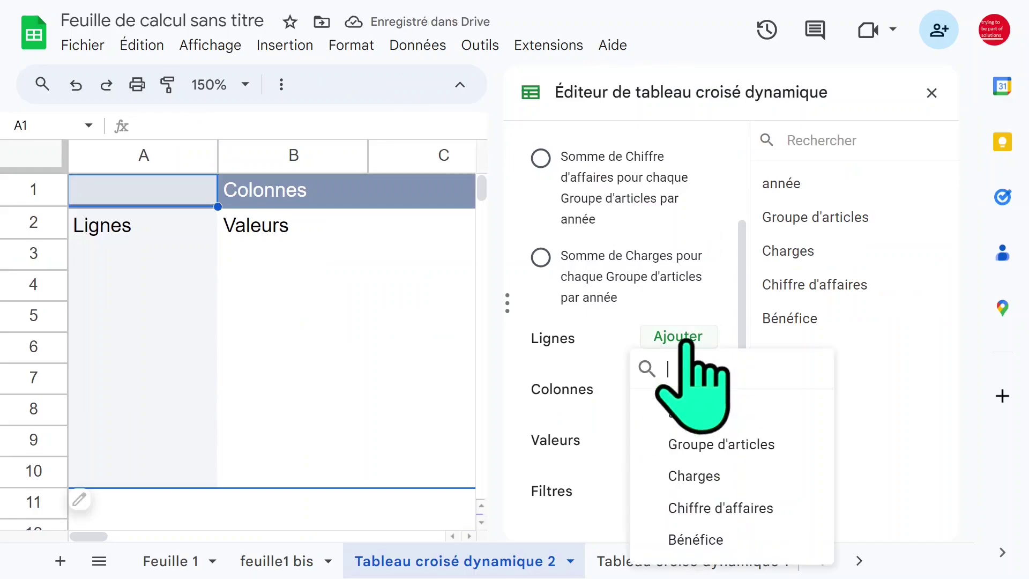
{"action": "left_click", "coordinate": [726, 411]}
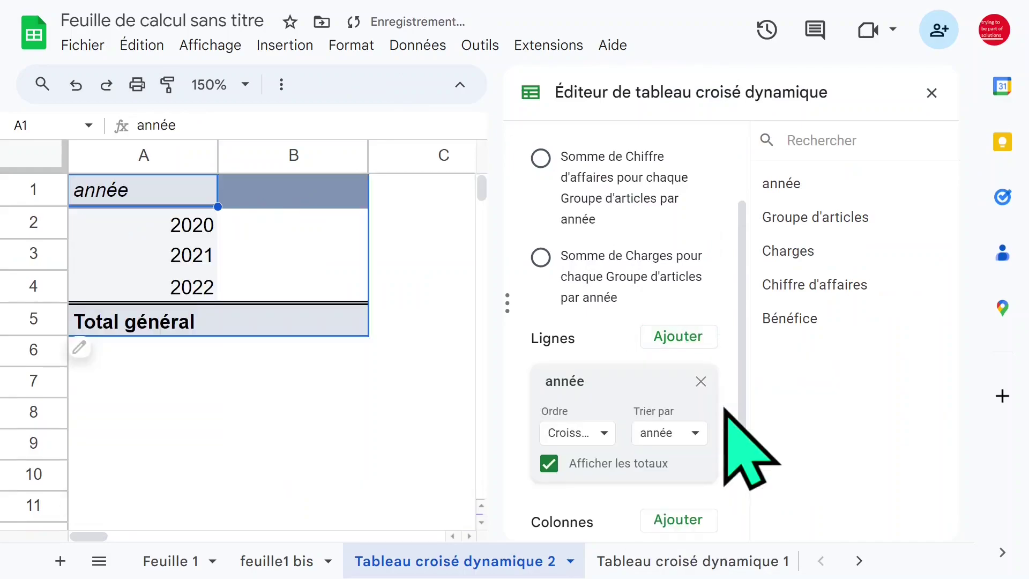
{"action": "left_click_drag", "start_coordinate": [747, 339], "coordinate": [747, 390]}
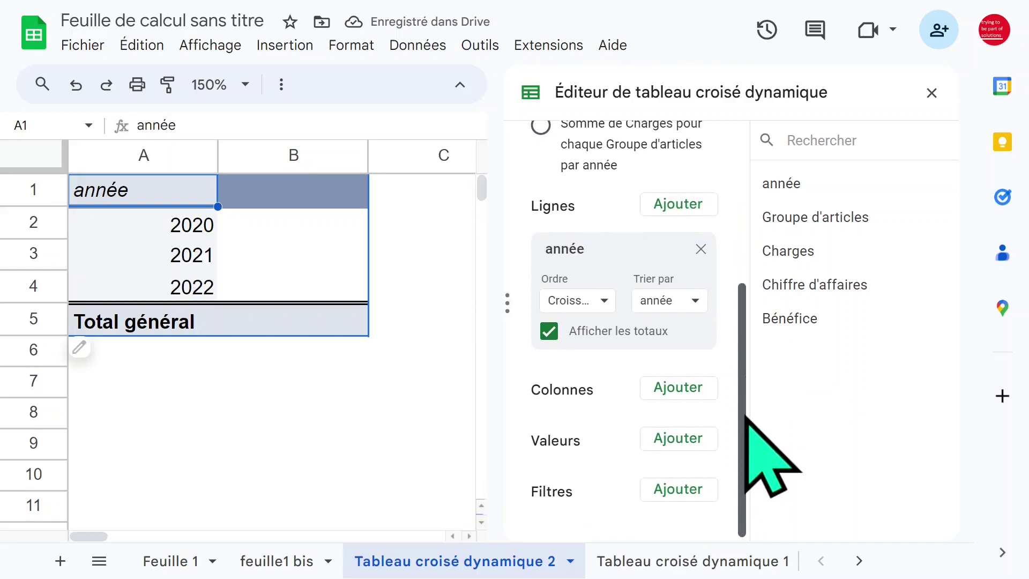
{"action": "left_click", "coordinate": [683, 394]}
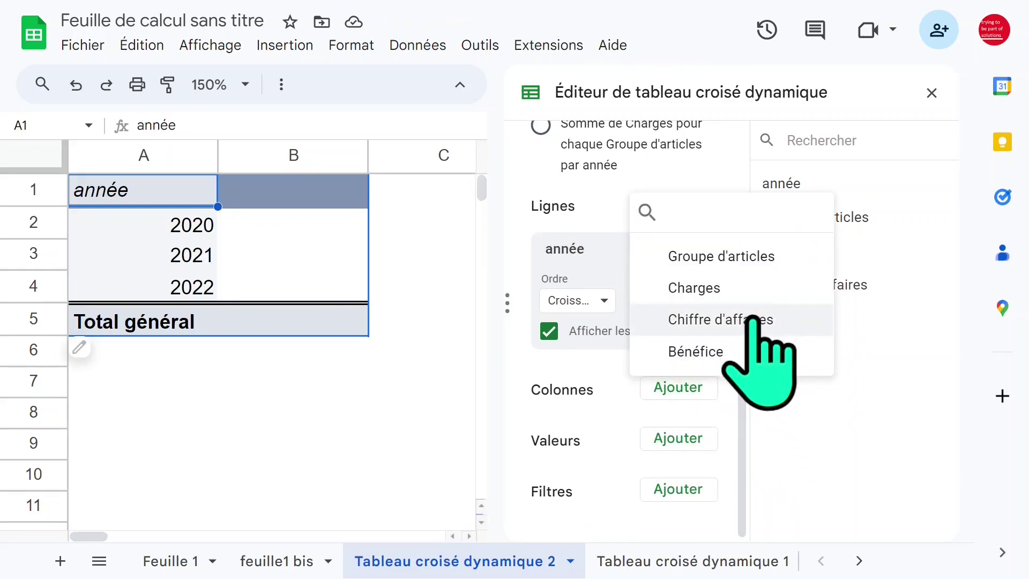
{"action": "left_click", "coordinate": [748, 257]}
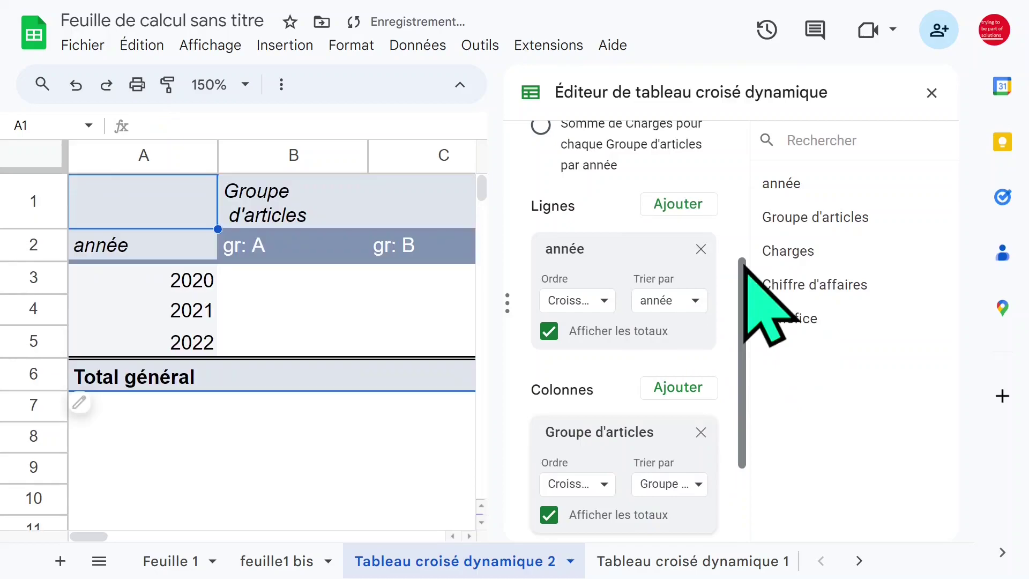
Add Charges as the pivot table's summed values and close the editor.
{"action": "scroll", "coordinate": [746, 298], "scroll_direction": "down", "scroll_amount": 3}
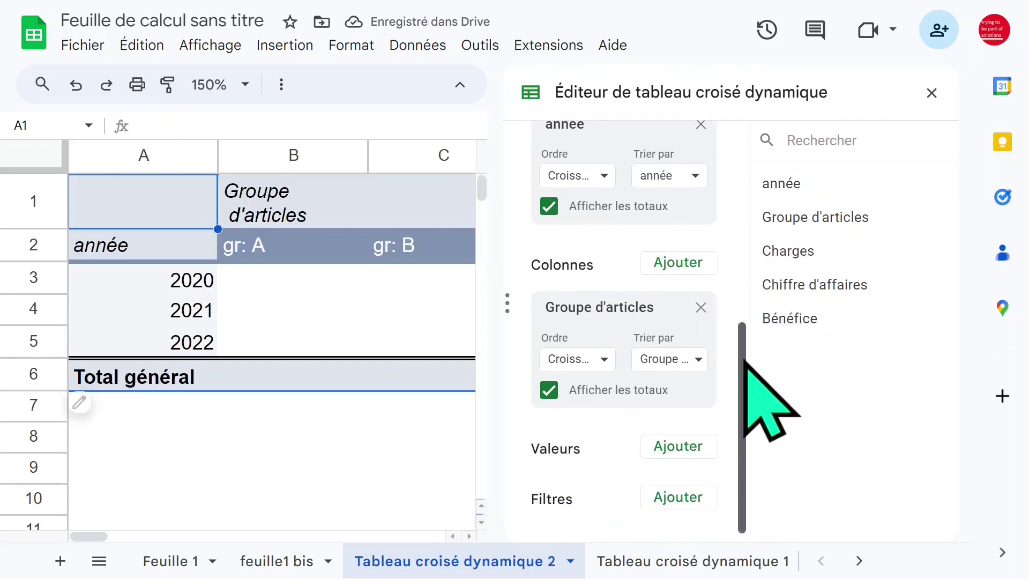
{"action": "scroll", "coordinate": [746, 367], "scroll_direction": "down", "scroll_amount": 1}
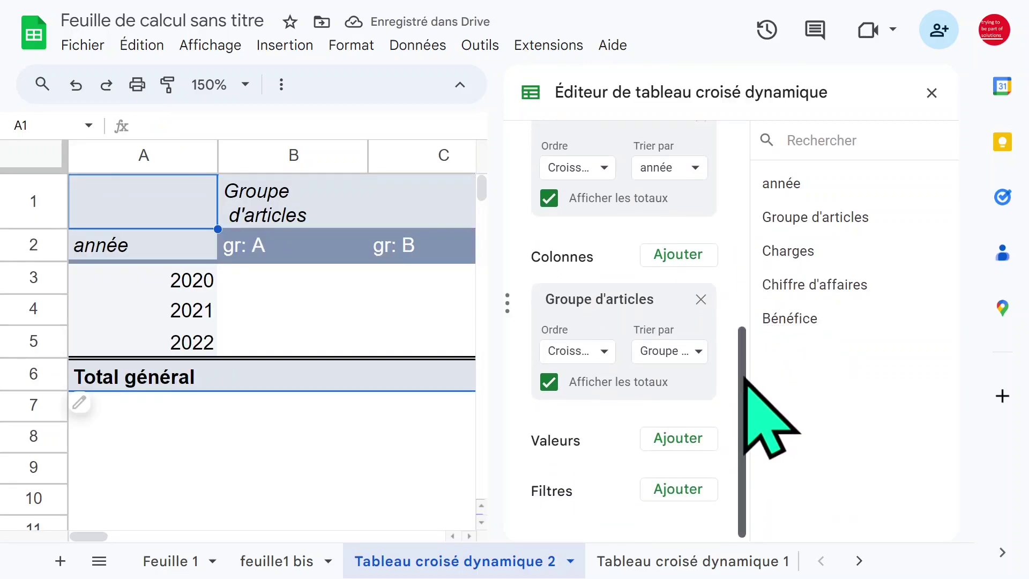
{"action": "left_click", "coordinate": [680, 438]}
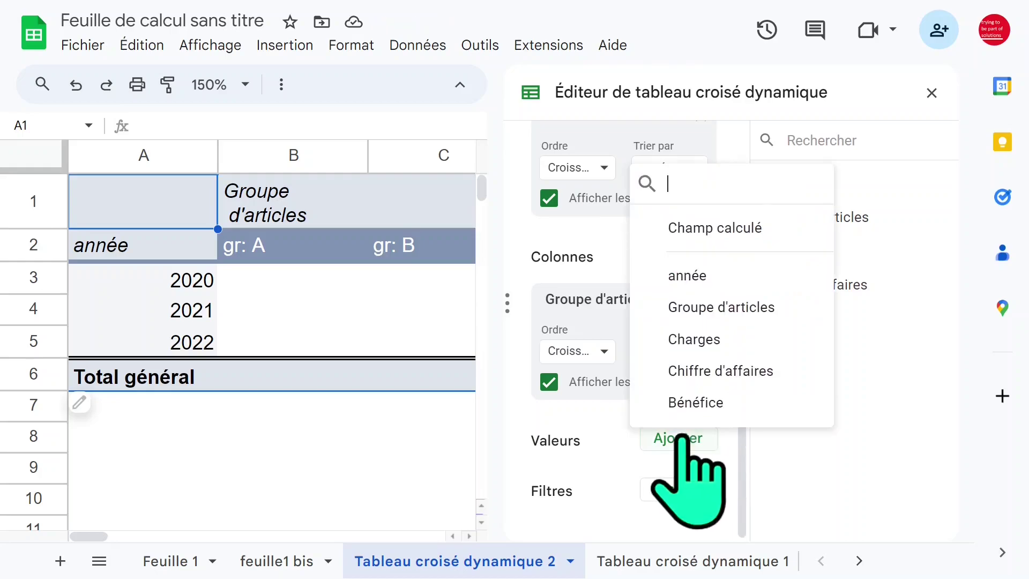
{"action": "left_click", "coordinate": [726, 341]}
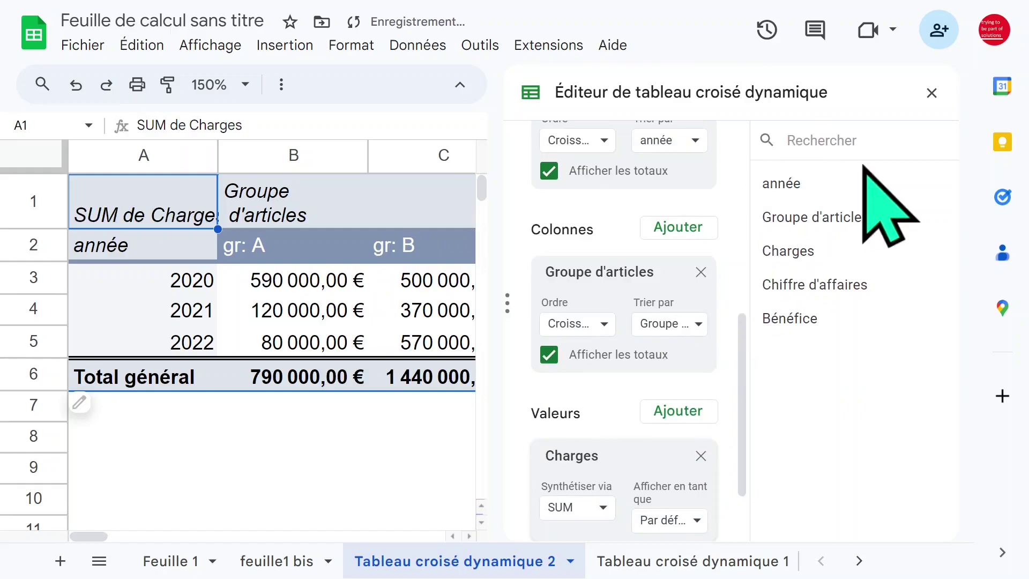
{"action": "left_click", "coordinate": [931, 93]}
Fit the widths of all columns on the Tableau croisé dynamique 2 sheet to their content.
{"action": "left_click", "coordinate": [720, 307]}
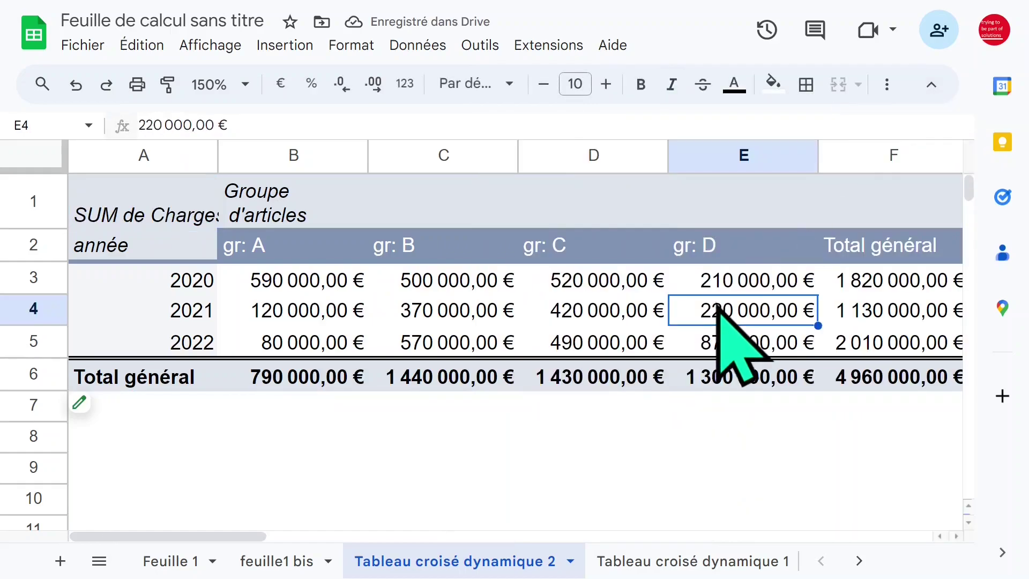
{"action": "left_click", "coordinate": [54, 160]}
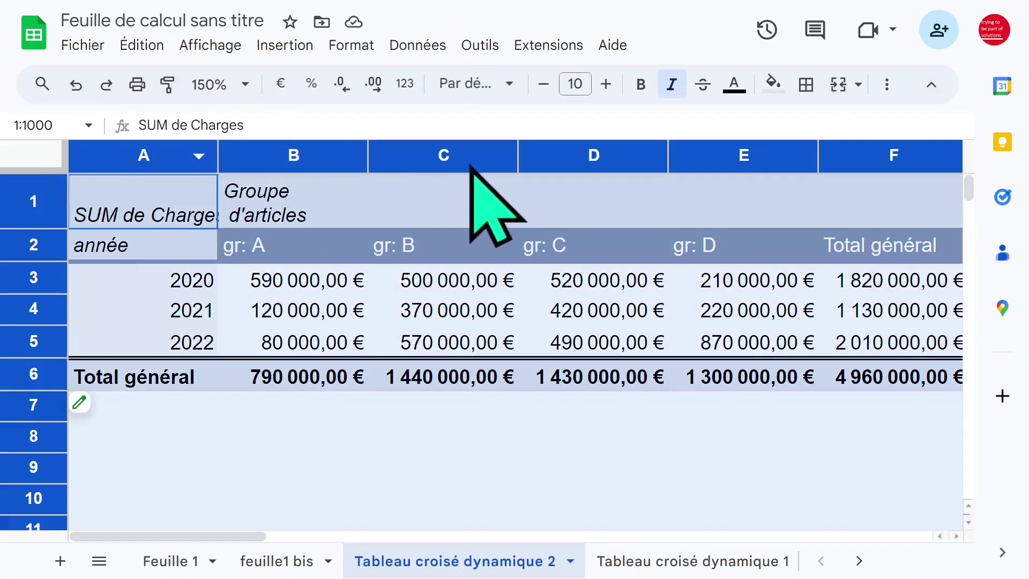
{"action": "double_click", "coordinate": [519, 156]}
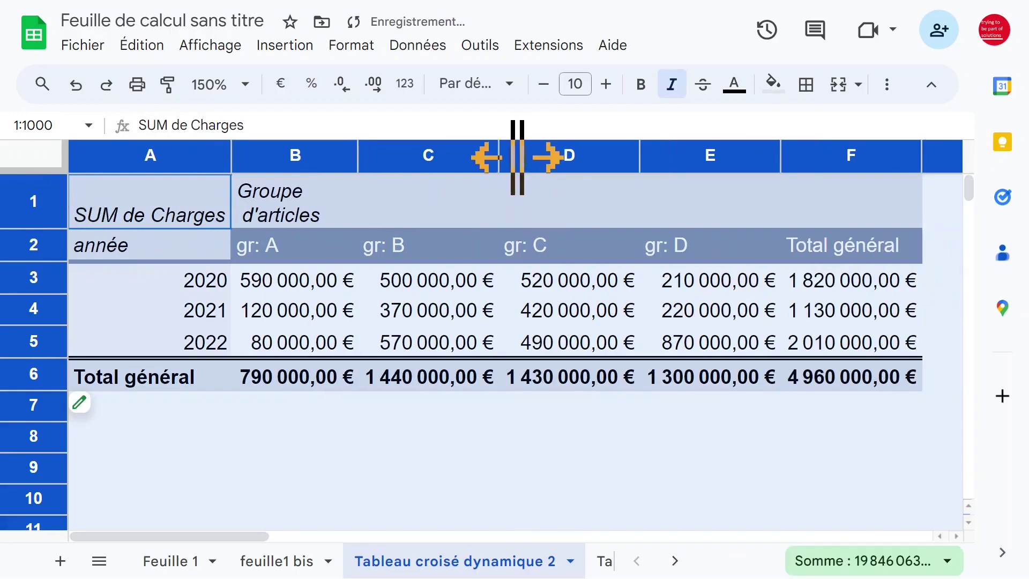
Examine the layout of the charges pivot table, with years as rows and article groups as columns.
{"action": "left_click", "coordinate": [424, 279]}
{"action": "left_click", "coordinate": [296, 279]}
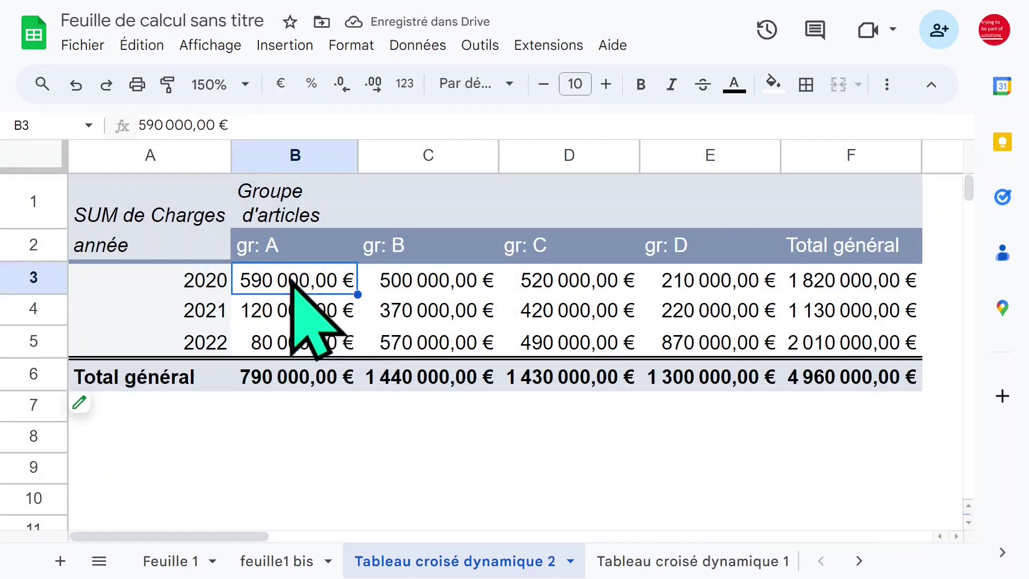
{"action": "left_click", "coordinate": [185, 220]}
{"action": "left_click", "coordinate": [273, 271]}
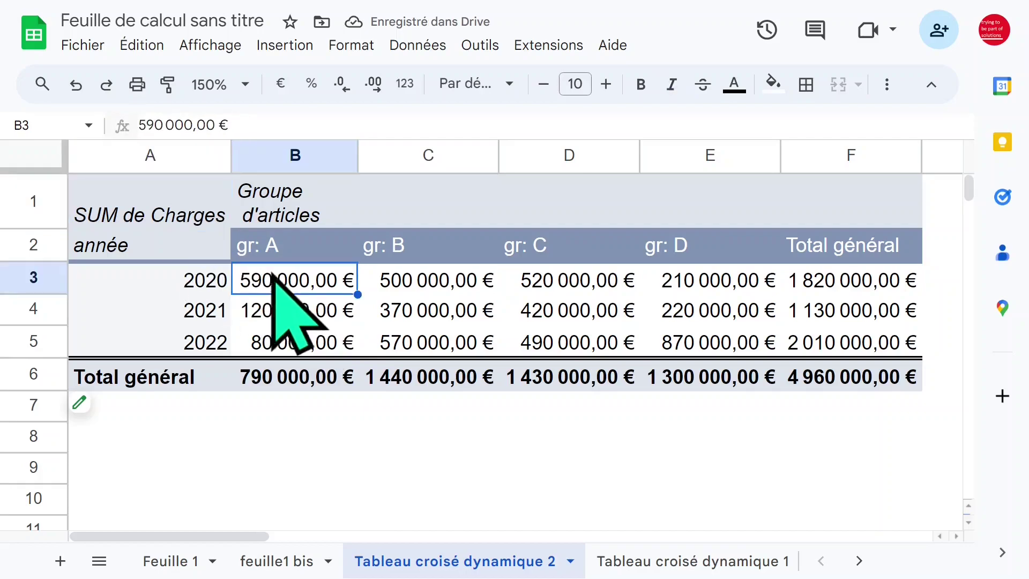
{"action": "left_click", "coordinate": [289, 249]}
{"action": "left_click", "coordinate": [34, 245]}
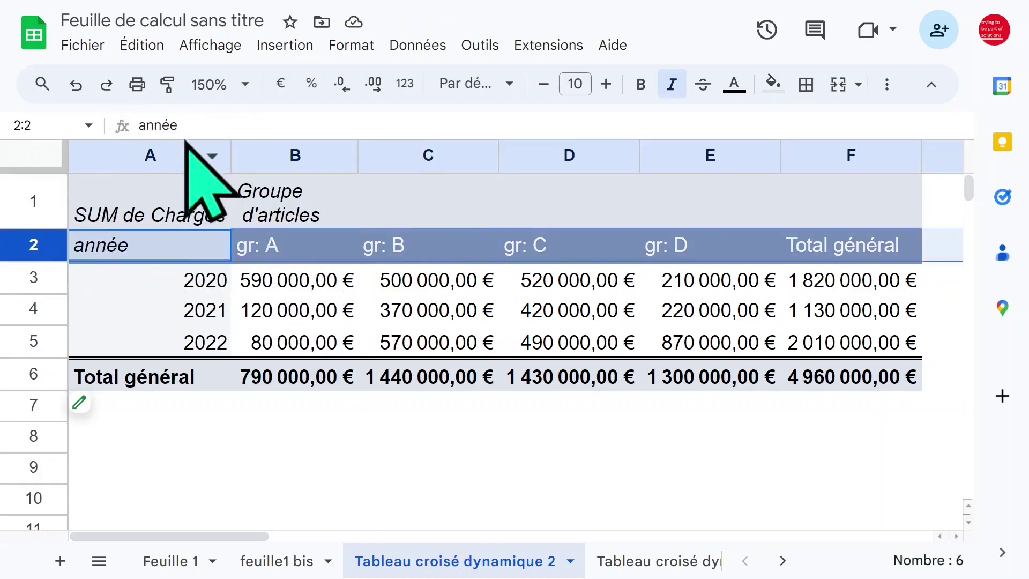
{"action": "left_click", "coordinate": [146, 155]}
{"action": "left_click", "coordinate": [268, 285]}
{"action": "left_click", "coordinate": [180, 287]}
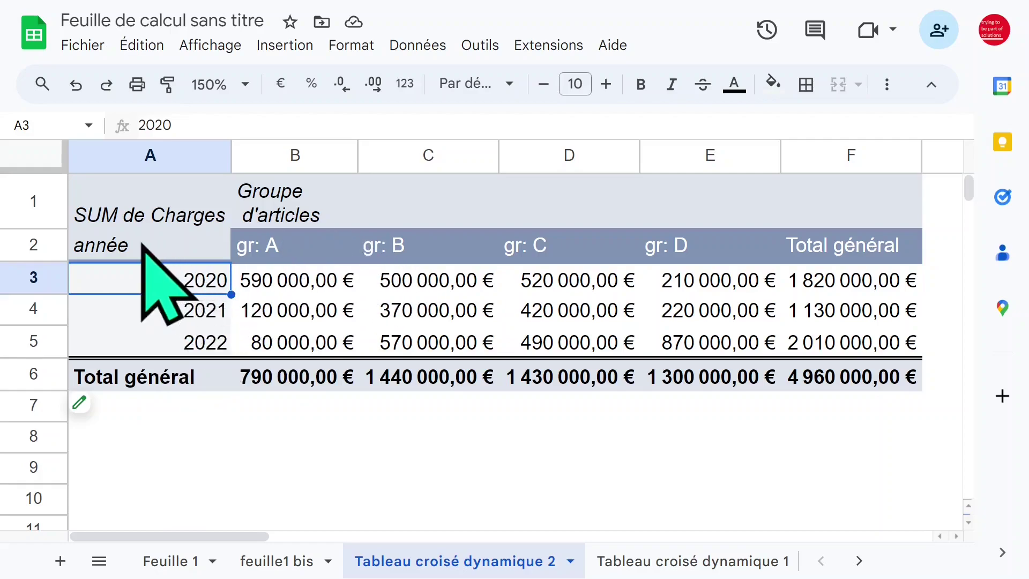
{"action": "left_click", "coordinate": [33, 245]}
{"action": "left_click", "coordinate": [137, 310]}
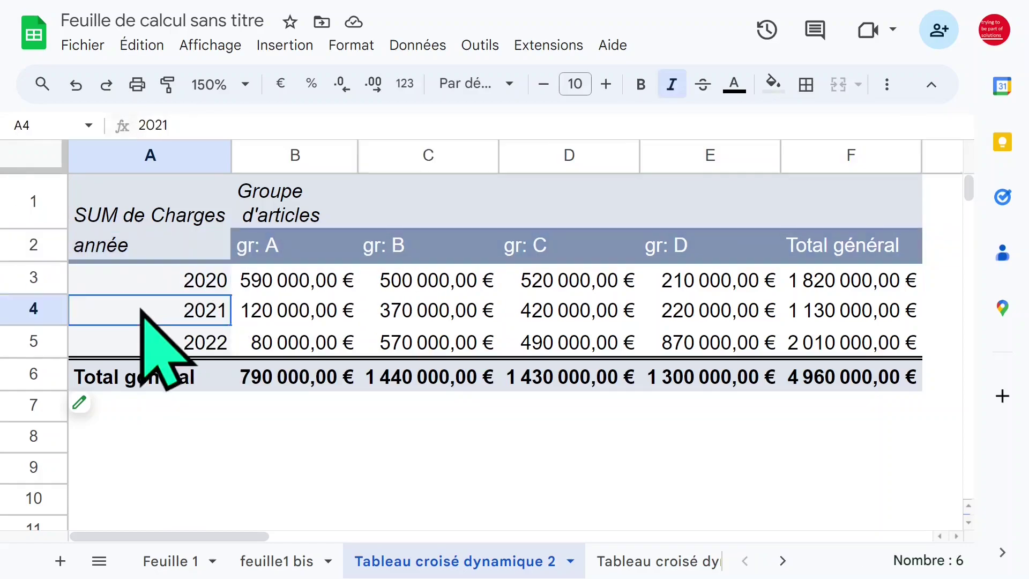
Reopen the pivot table editor and remove Groupe d'articles from the columns.
{"action": "left_click", "coordinate": [108, 408]}
{"action": "scroll", "coordinate": [665, 322], "scroll_direction": "down", "scroll_amount": 1}
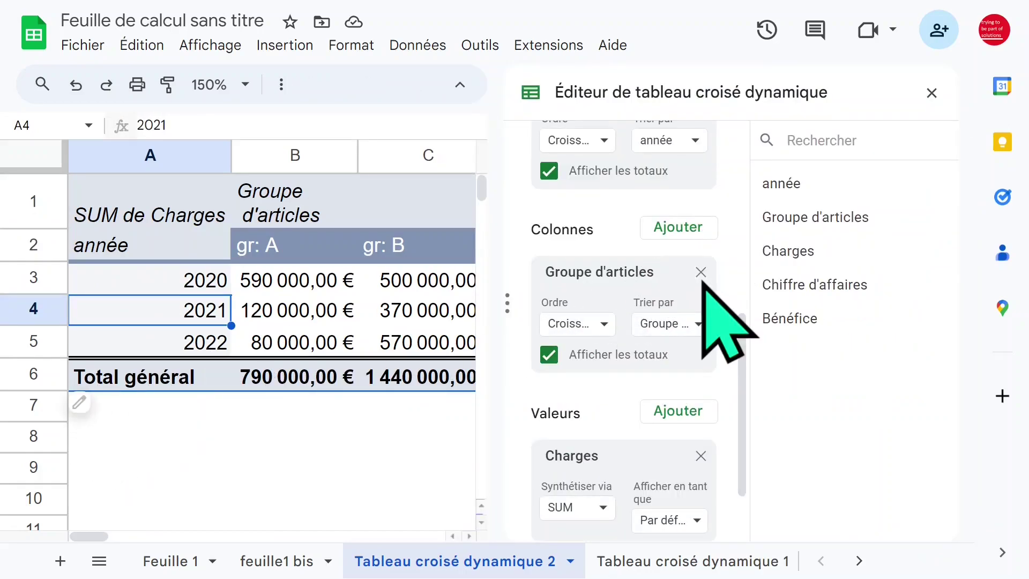
{"action": "left_click", "coordinate": [700, 273]}
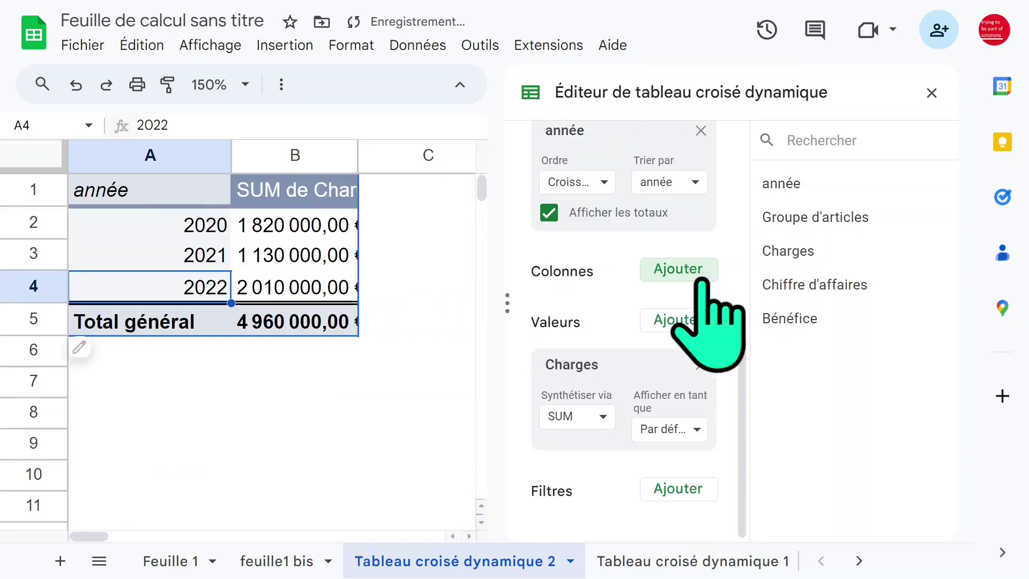
{"action": "scroll", "coordinate": [745, 284], "scroll_direction": "up", "scroll_amount": 6}
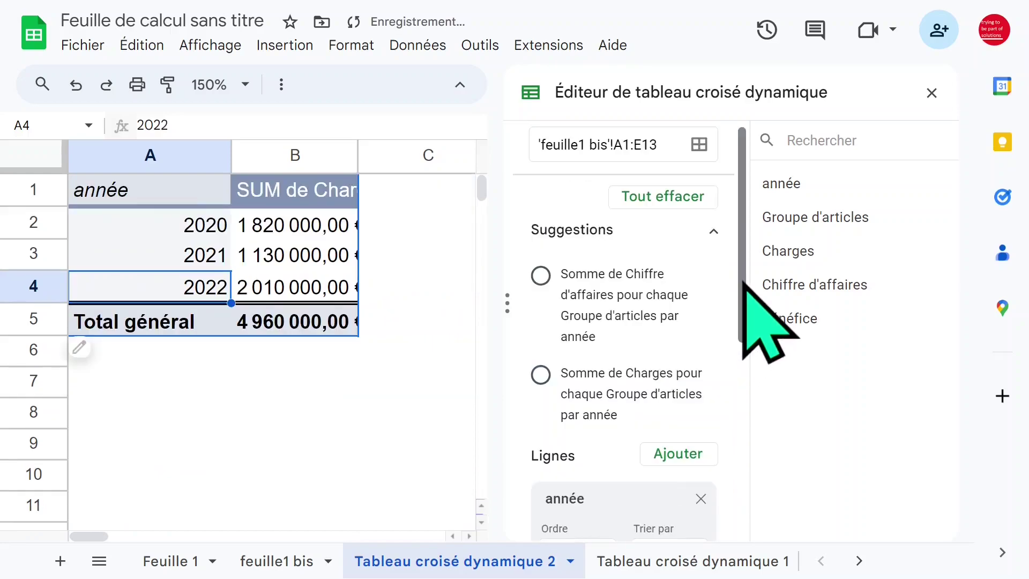
Move année from the pivot table's rows to its columns.
{"action": "left_click_drag", "start_coordinate": [745, 284], "coordinate": [740, 425]}
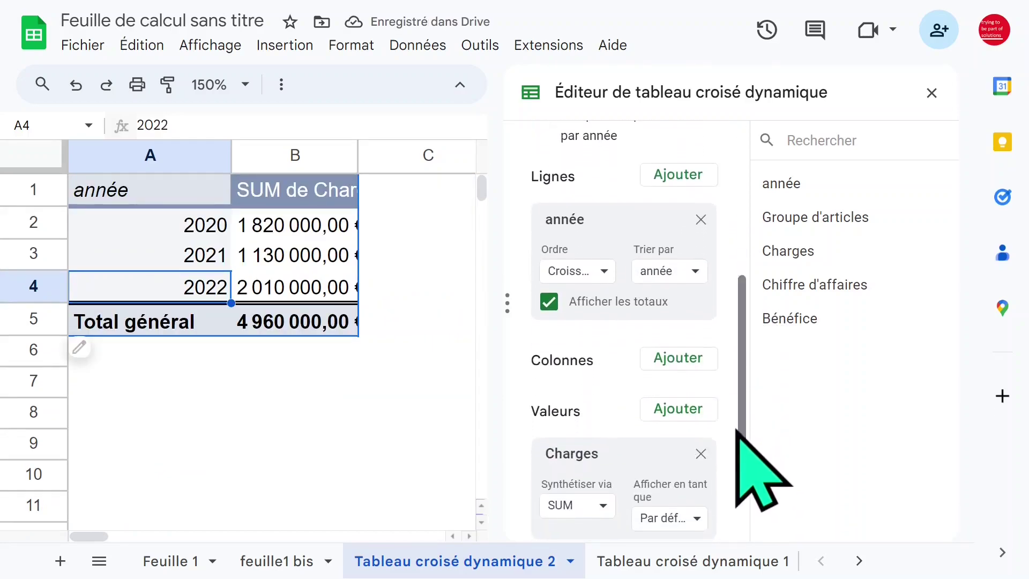
{"action": "left_click_drag", "start_coordinate": [599, 239], "coordinate": [612, 279]}
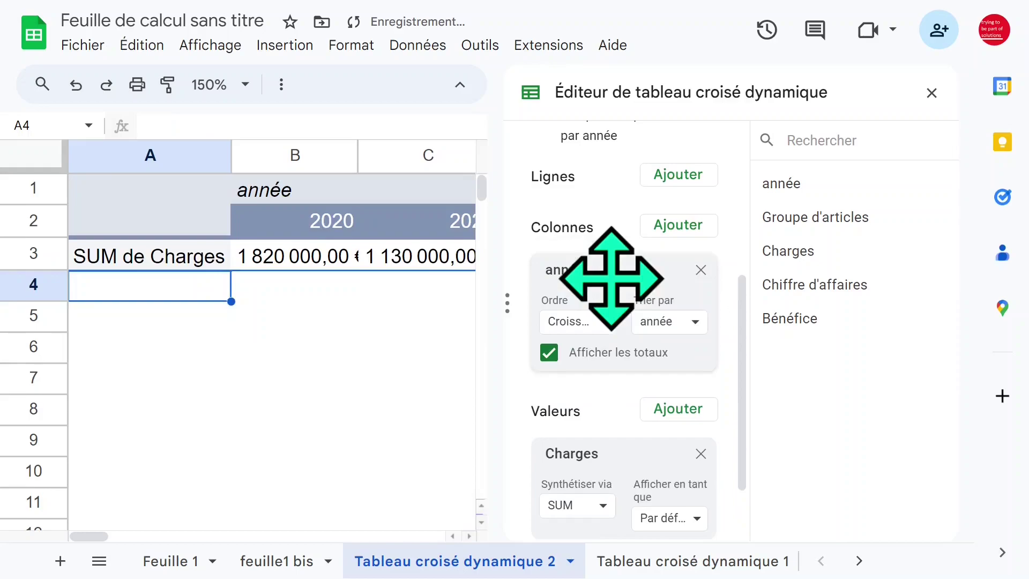
{"action": "left_click", "coordinate": [656, 285]}
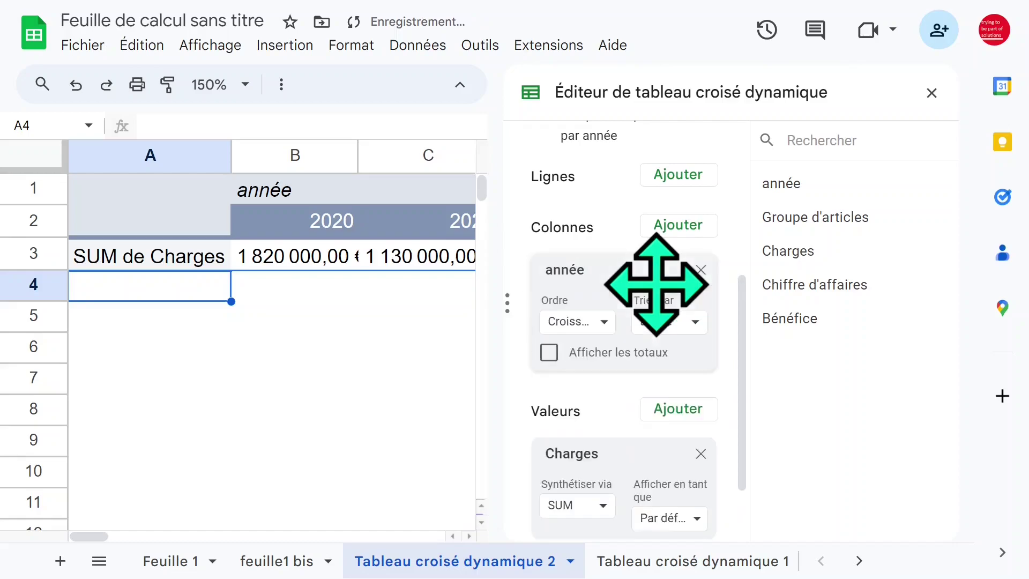
Empty the pivot table by removing année from the columns and Charges from the values.
{"action": "left_click", "coordinate": [700, 269]}
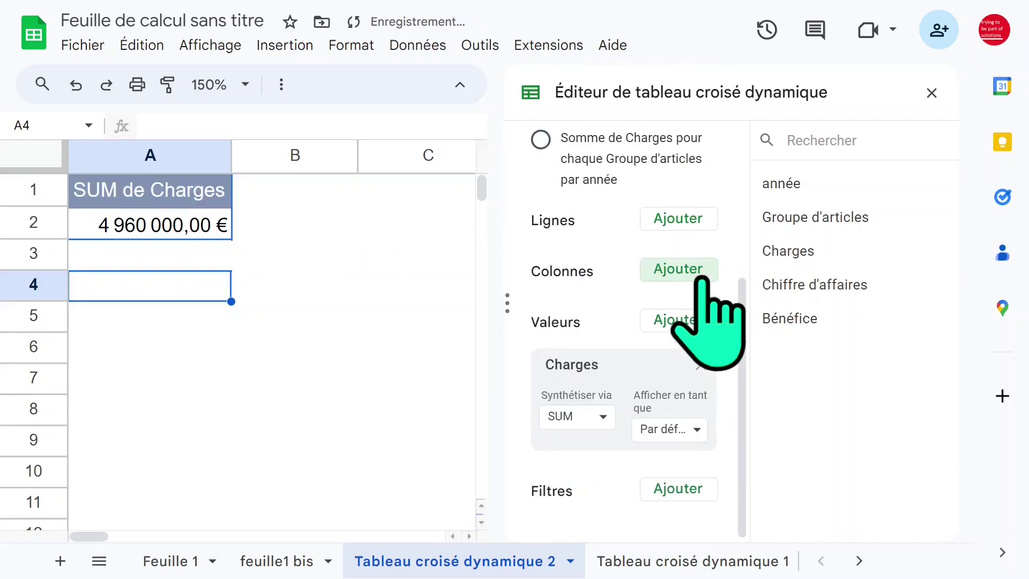
{"action": "left_click", "coordinate": [702, 364]}
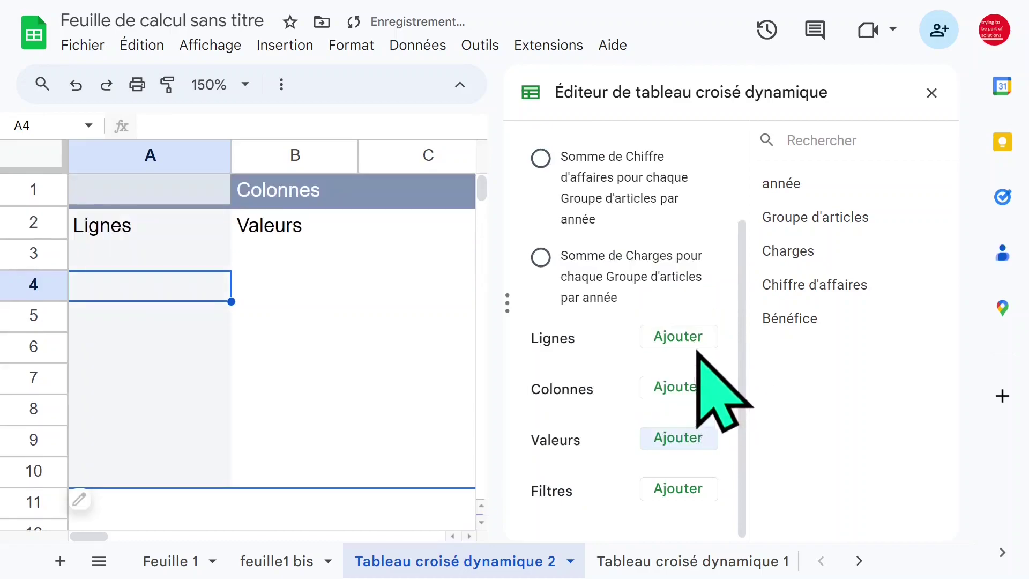
{"action": "left_click", "coordinate": [681, 338]}
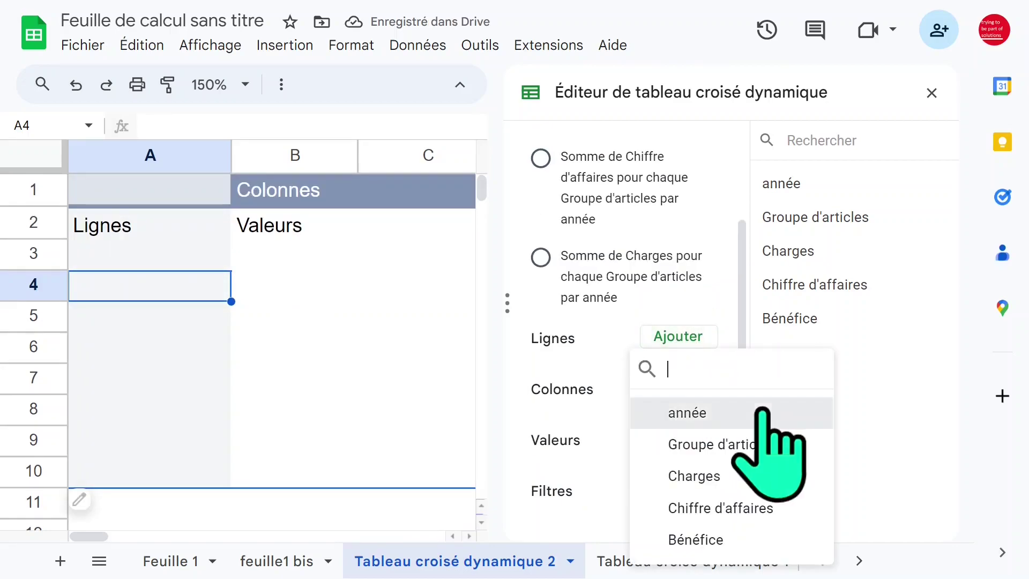
{"action": "left_click", "coordinate": [761, 411]}
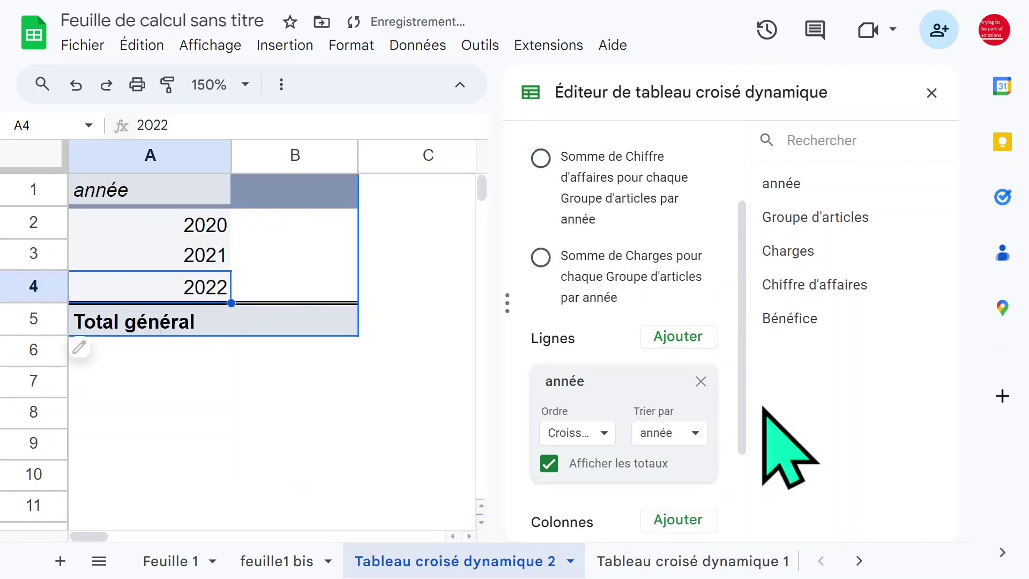
{"action": "left_click", "coordinate": [701, 381]}
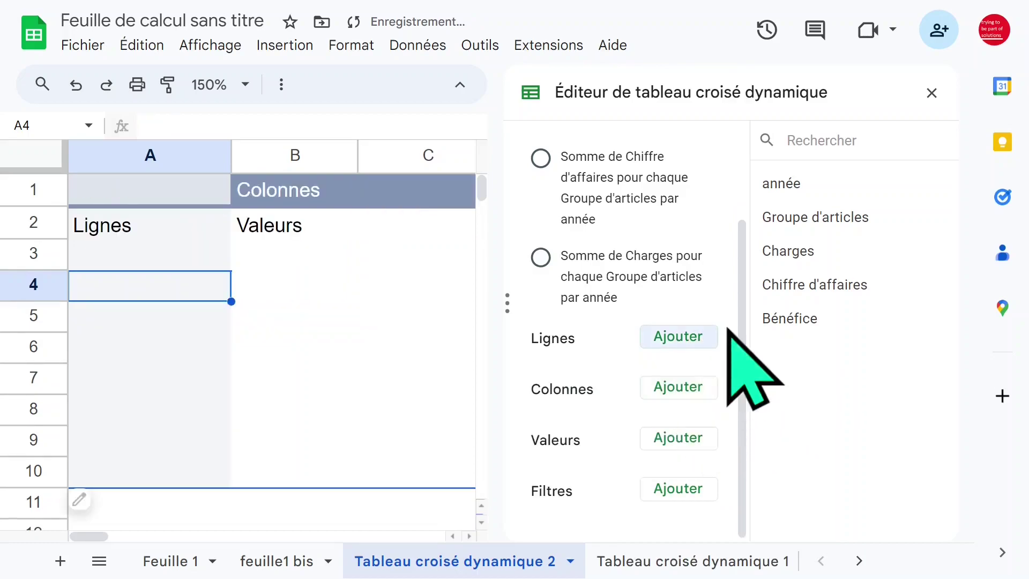
Set année as the pivot table's columns and Groupe d'articles as its rows.
{"action": "left_click", "coordinate": [672, 387]}
{"action": "left_click", "coordinate": [706, 226]}
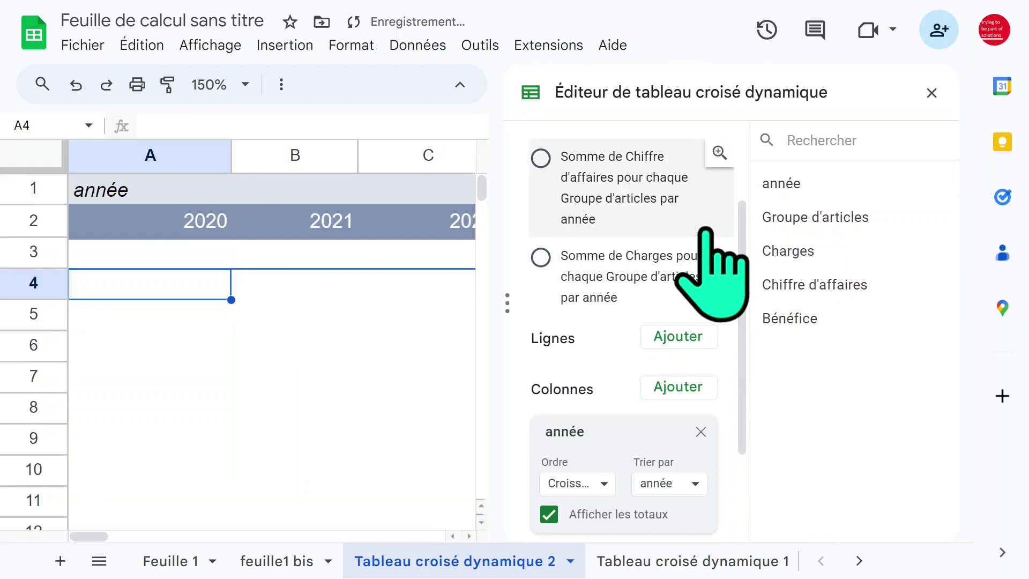
{"action": "left_click", "coordinate": [678, 337]}
{"action": "left_click", "coordinate": [750, 413]}
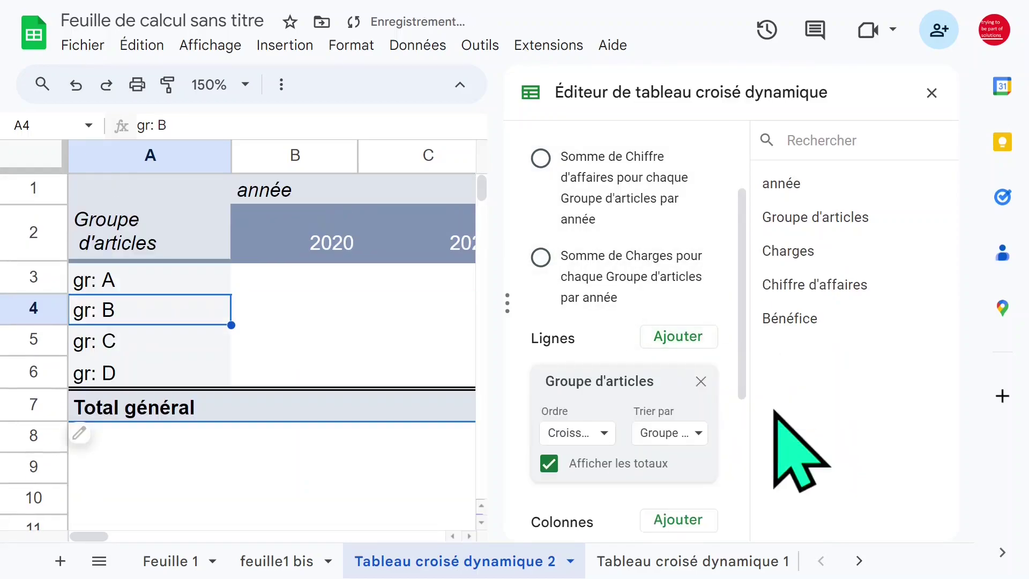
Add Chiffre d'affaires as the pivot table's summed values and close the editor.
{"action": "left_click_drag", "start_coordinate": [745, 296], "coordinate": [746, 420]}
{"action": "left_click", "coordinate": [676, 501]}
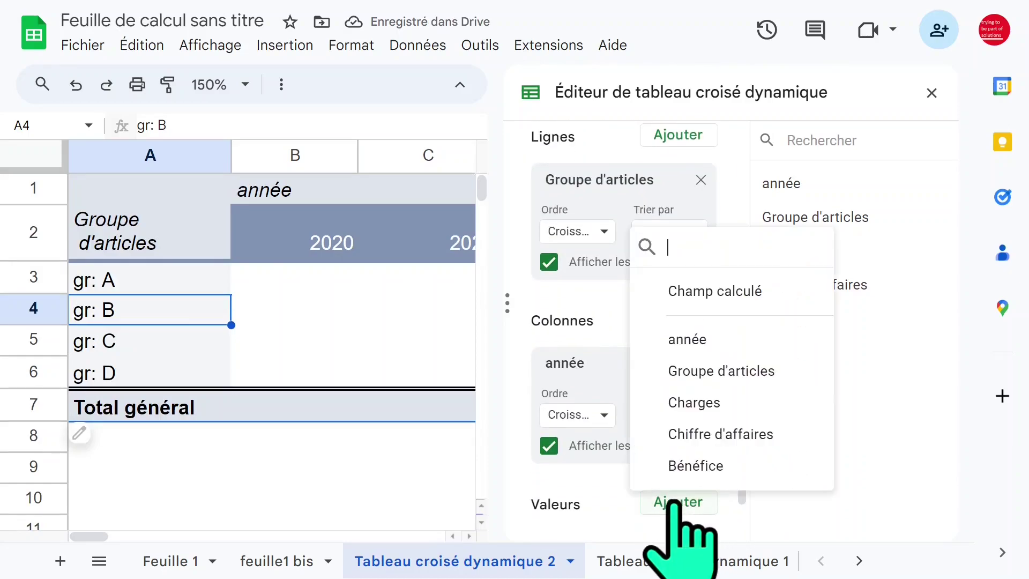
{"action": "left_click", "coordinate": [751, 433]}
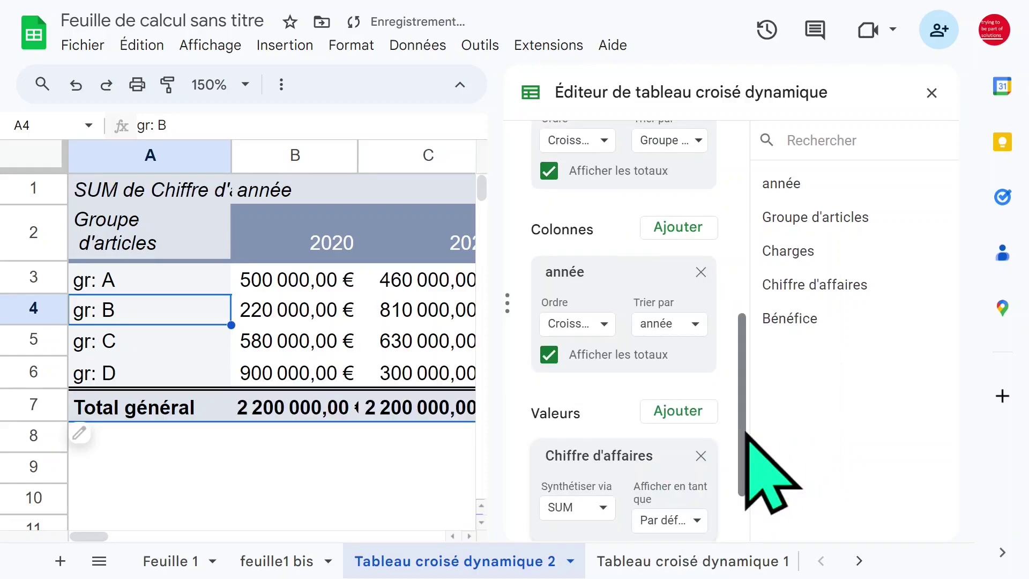
{"action": "left_click", "coordinate": [931, 93]}
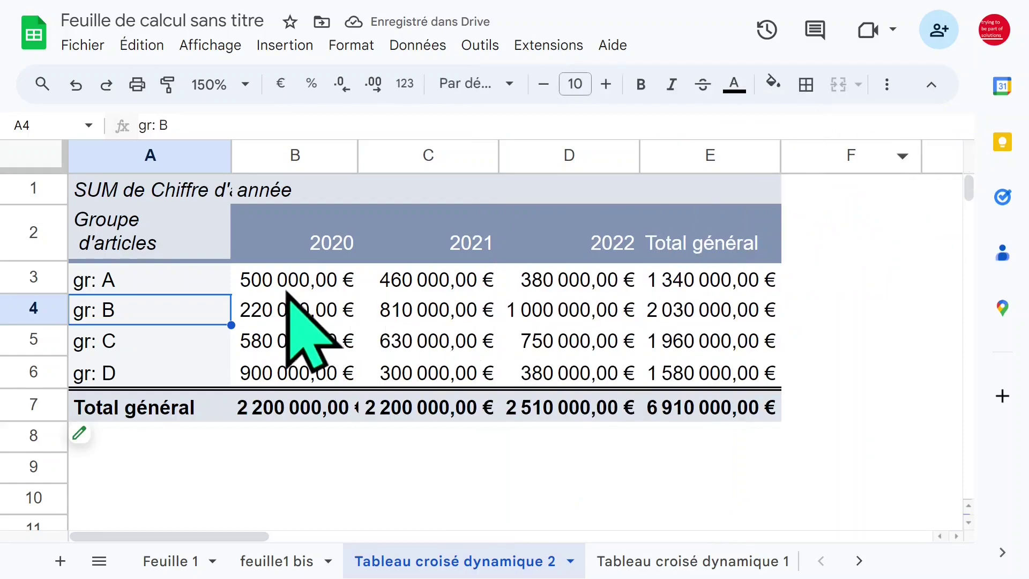
Reopen the pivot table editor, summarise Chiffre d'affaires by MAX and close the editor.
{"action": "left_click", "coordinate": [138, 438]}
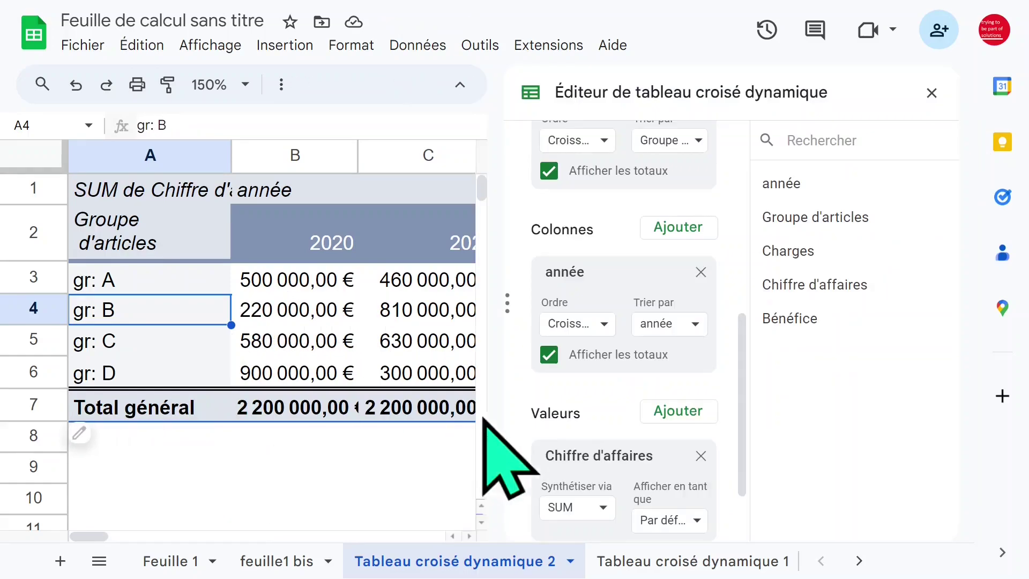
{"action": "left_click", "coordinate": [603, 507]}
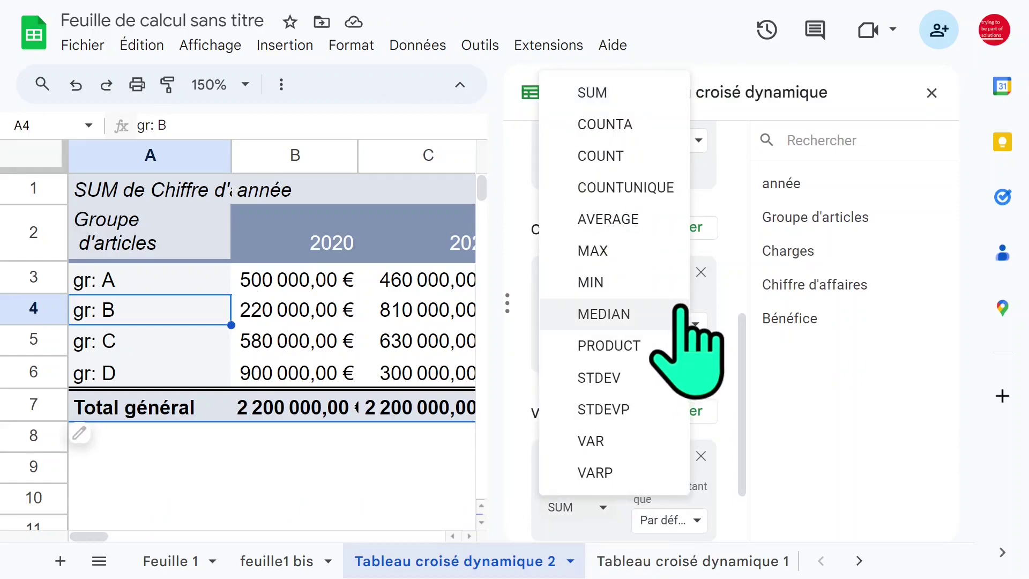
{"action": "left_click", "coordinate": [626, 251]}
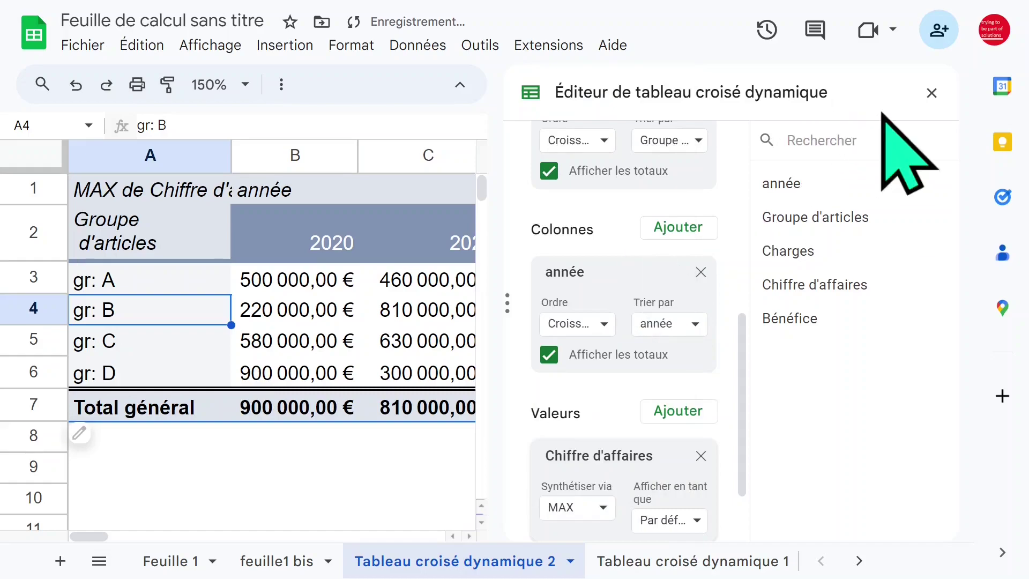
{"action": "left_click", "coordinate": [932, 92]}
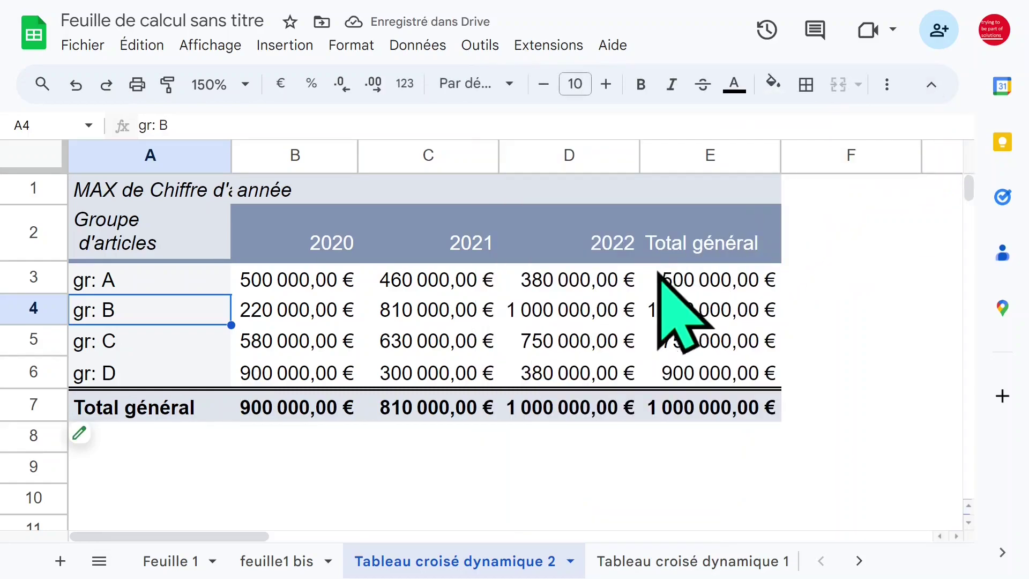
Examine the 2022 revenues to identify the maximum and the article group it belongs to.
{"action": "left_click", "coordinate": [585, 335]}
{"action": "left_click", "coordinate": [634, 370]}
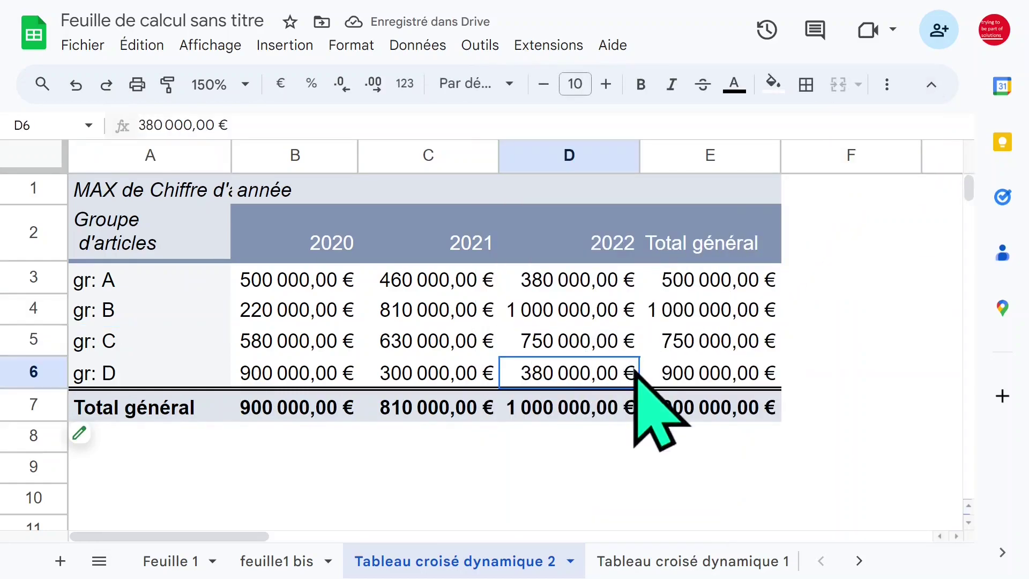
{"action": "left_click", "coordinate": [584, 317]}
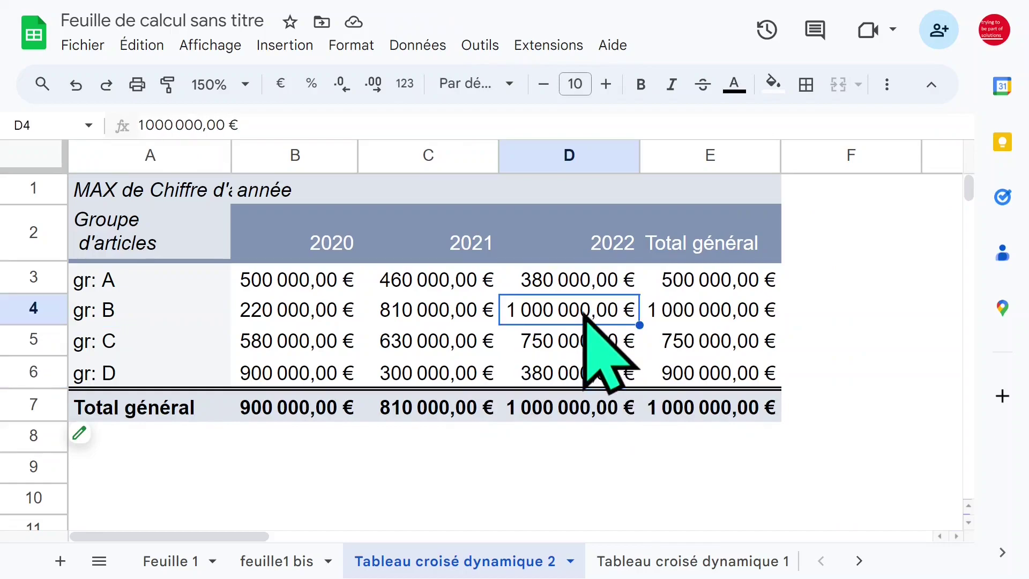
{"action": "left_click", "coordinate": [668, 399]}
{"action": "left_click", "coordinate": [563, 405]}
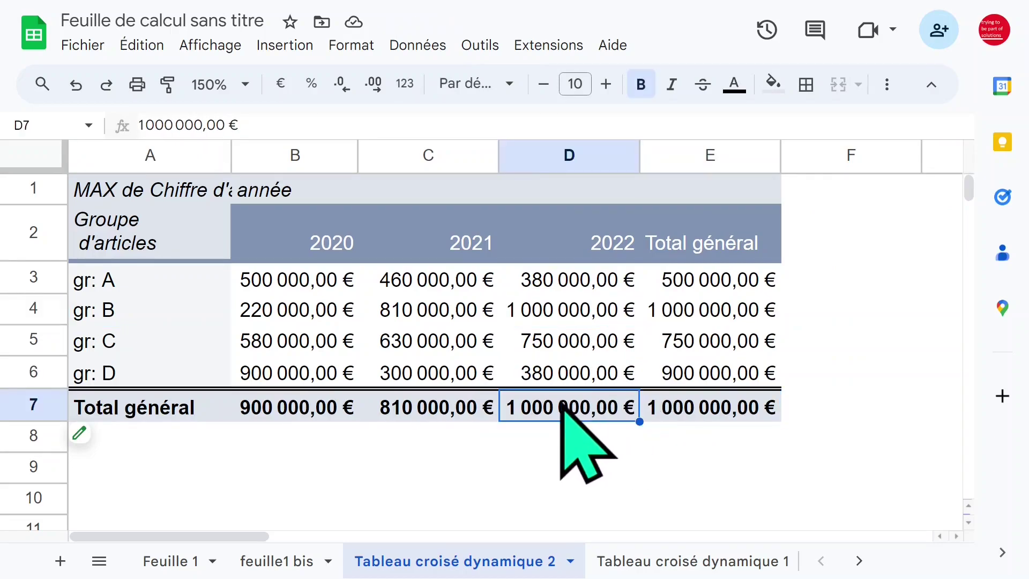
{"action": "left_click", "coordinate": [110, 310]}
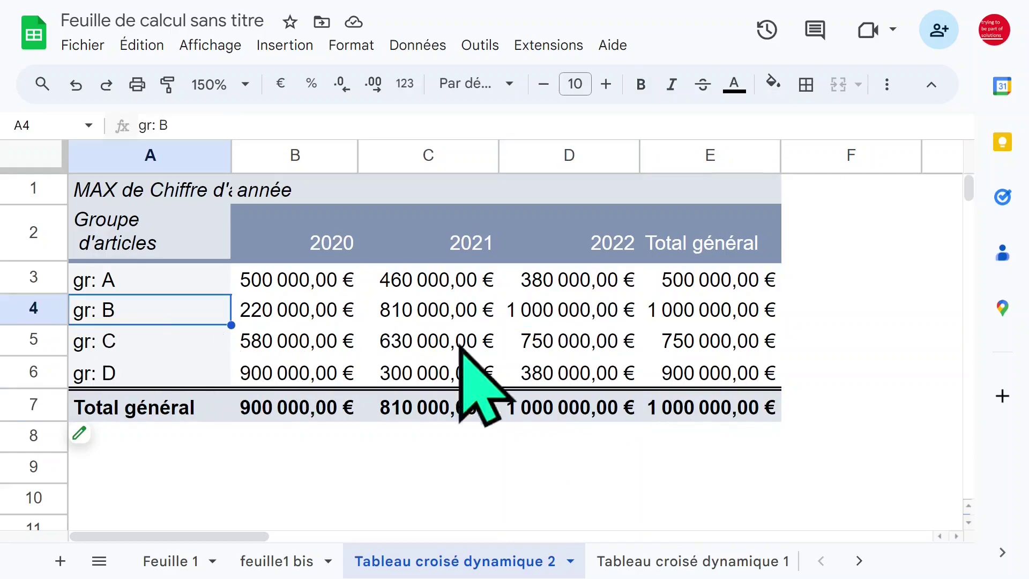
{"action": "left_click", "coordinate": [545, 316]}
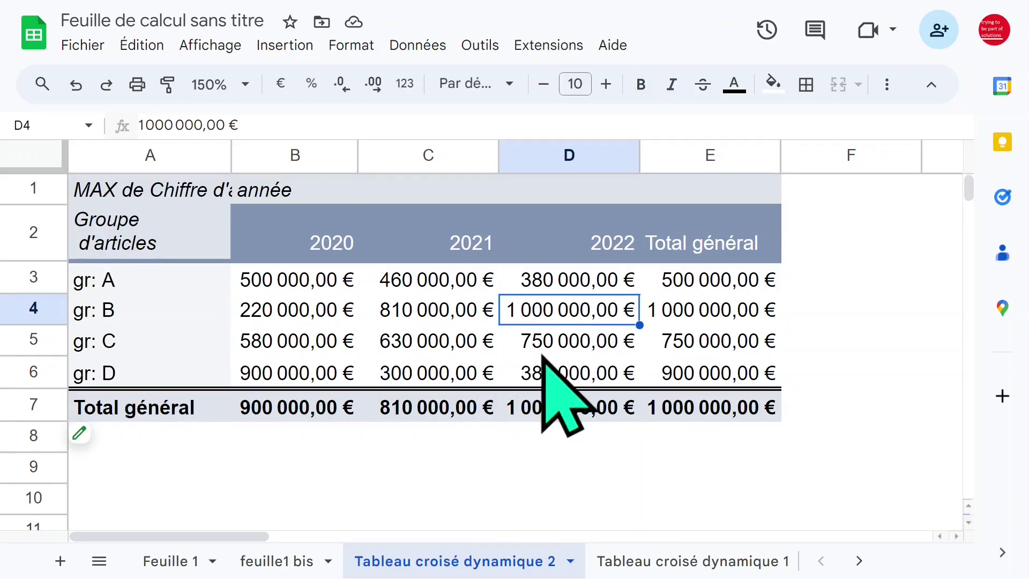
Examine the 2020 and 2021 columns to identify the article group with each year's maximum revenue.
{"action": "left_click", "coordinate": [300, 155]}
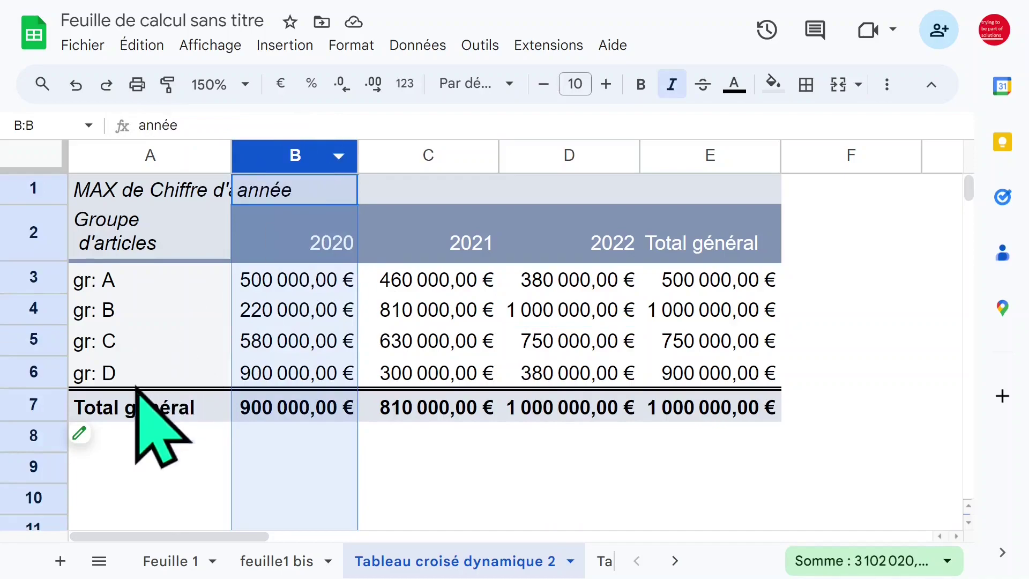
{"action": "left_click", "coordinate": [111, 374]}
{"action": "left_click", "coordinate": [284, 372]}
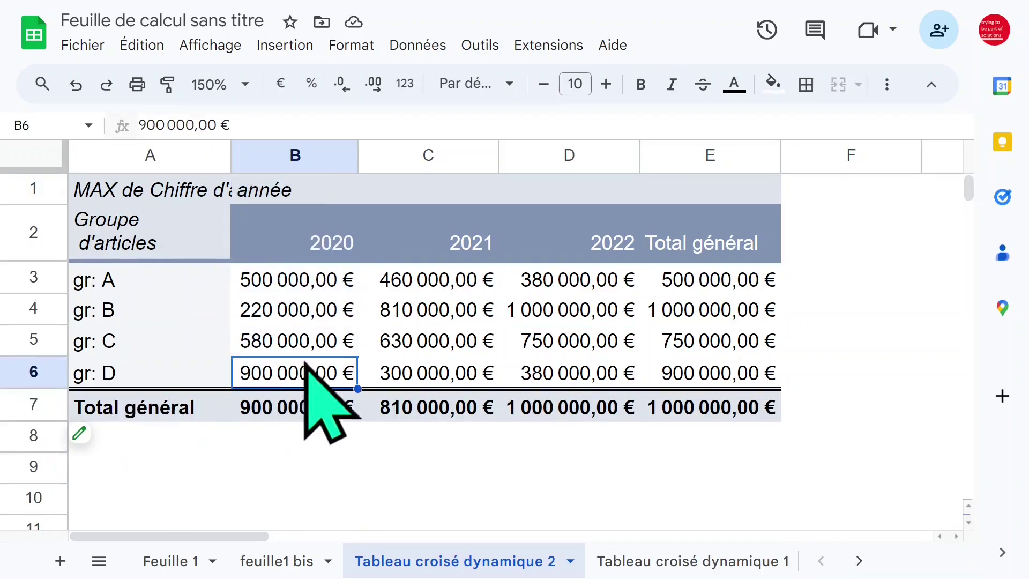
{"action": "left_click", "coordinate": [465, 289]}
{"action": "left_click", "coordinate": [437, 155]}
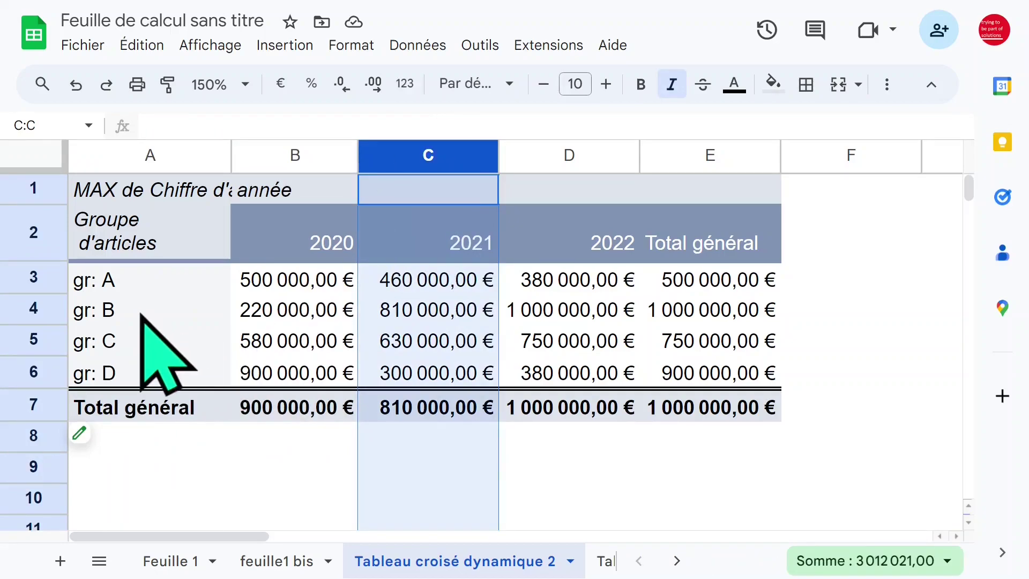
{"action": "left_click", "coordinate": [140, 316]}
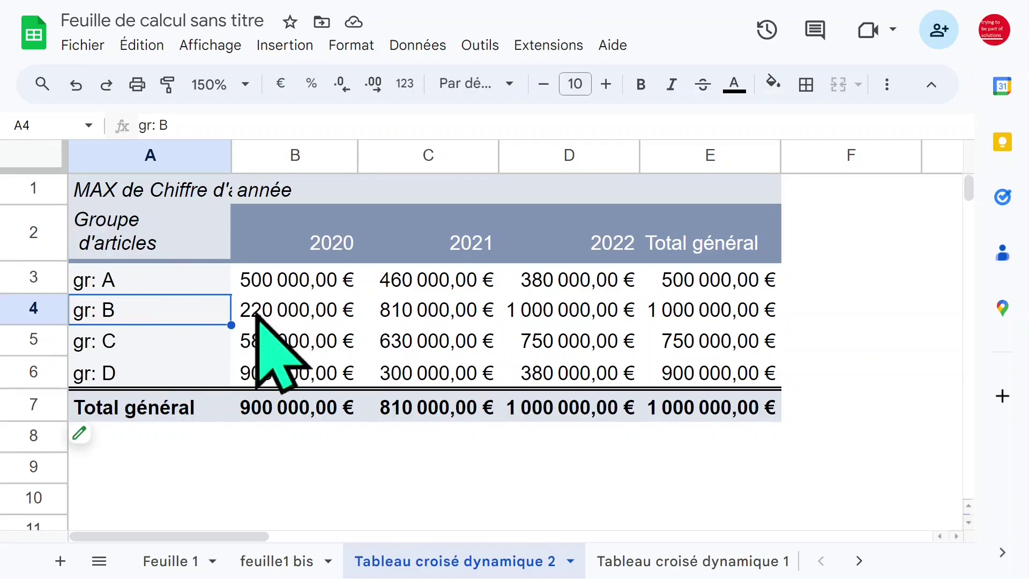
Switch the Chiffre d'affaires summary to MIN, close the editor and check the 2020 minimum among the article groups.
{"action": "left_click", "coordinate": [120, 439]}
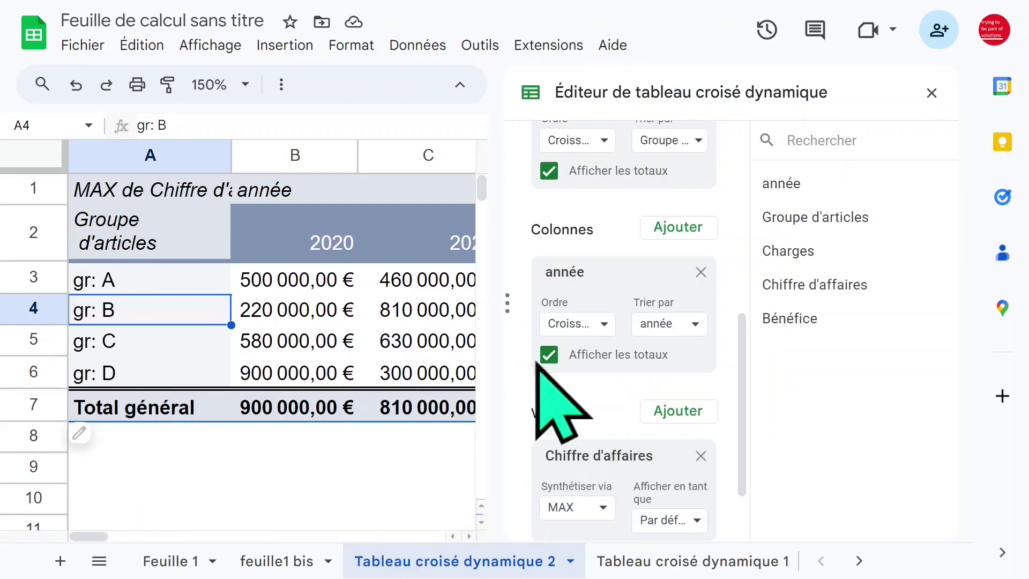
{"action": "left_click", "coordinate": [603, 507]}
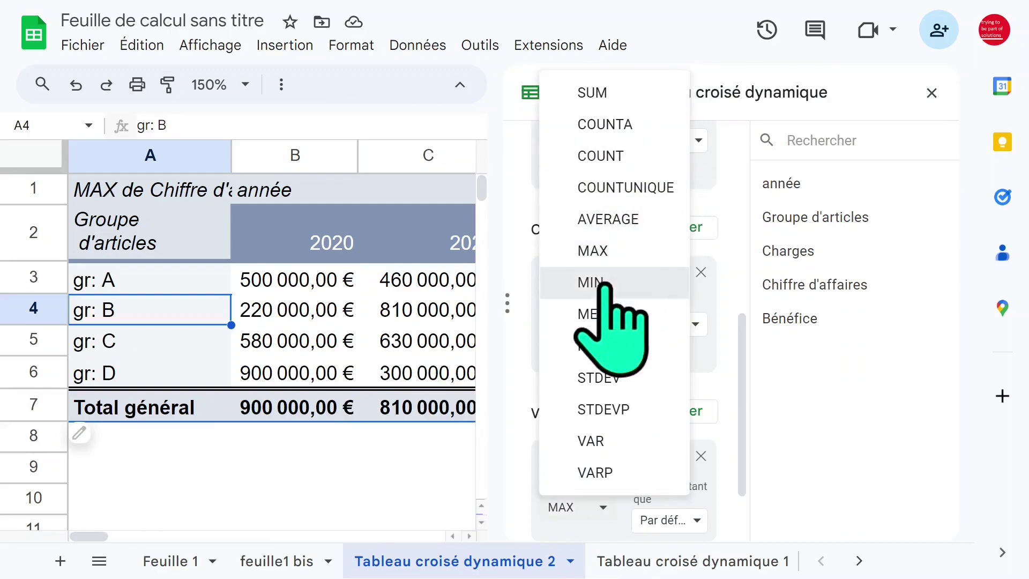
{"action": "left_click", "coordinate": [590, 283]}
{"action": "left_click", "coordinate": [931, 93]}
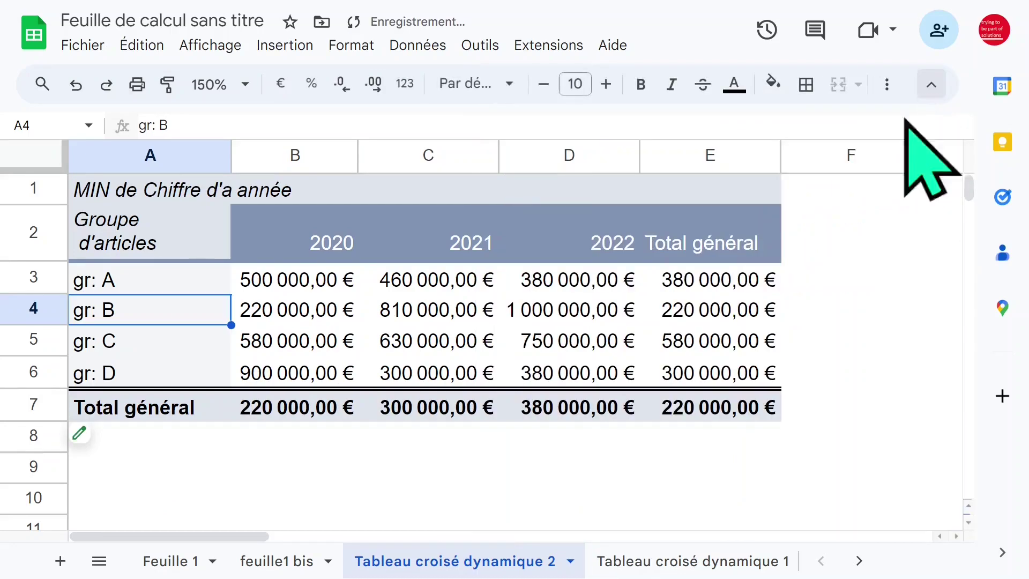
{"action": "left_click", "coordinate": [468, 289]}
{"action": "left_click", "coordinate": [343, 338]}
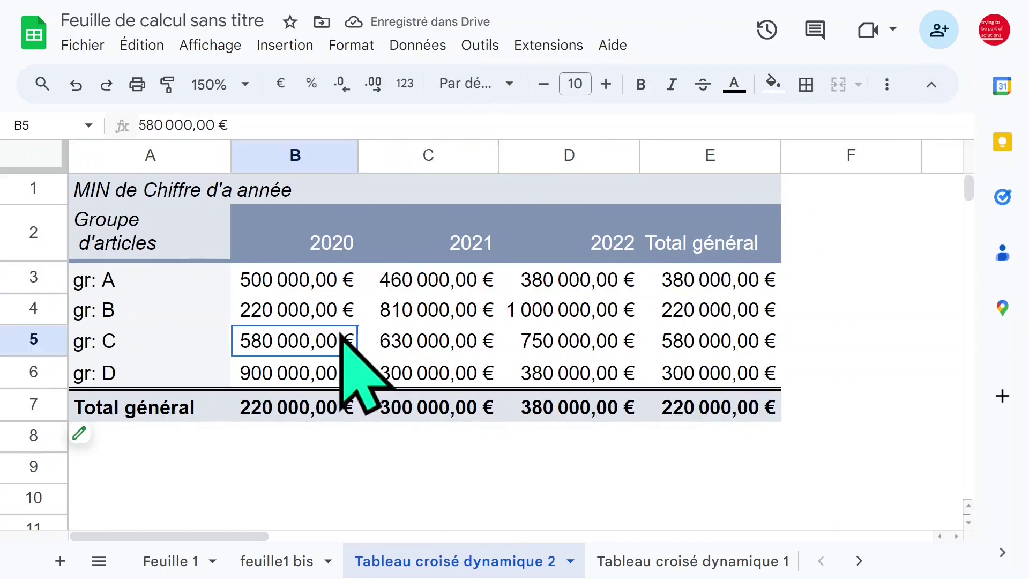
{"action": "left_click", "coordinate": [341, 307]}
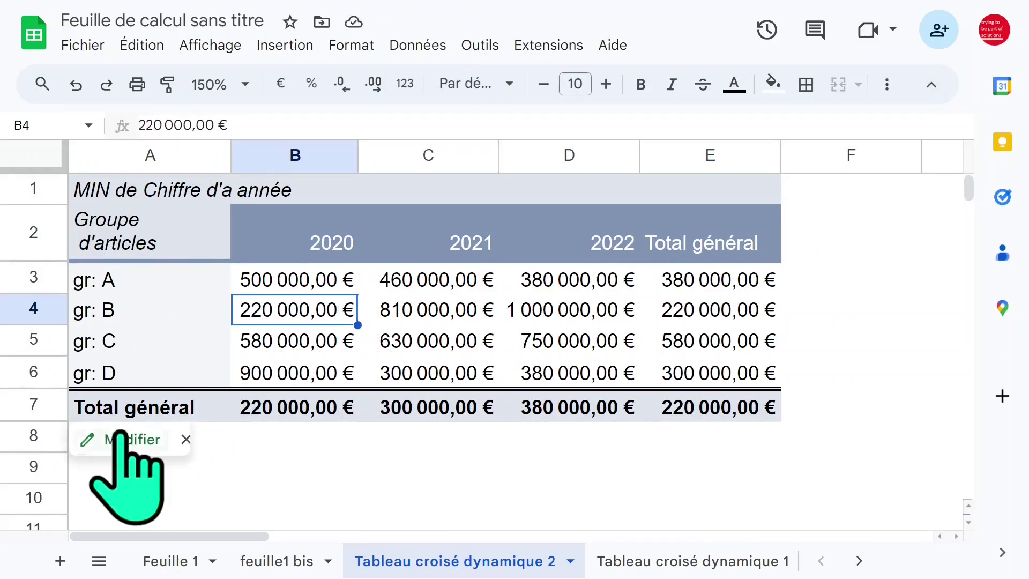
Reopen the pivot table editor and summarise Chiffre d'affaires by AVERAGE.
{"action": "left_click", "coordinate": [123, 436]}
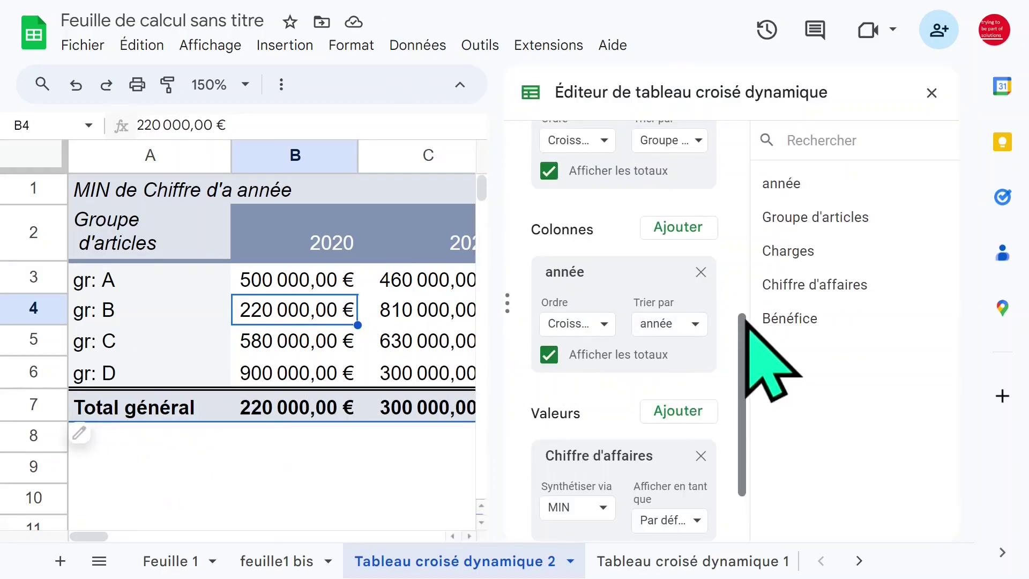
{"action": "left_click_drag", "start_coordinate": [741, 322], "coordinate": [743, 394]}
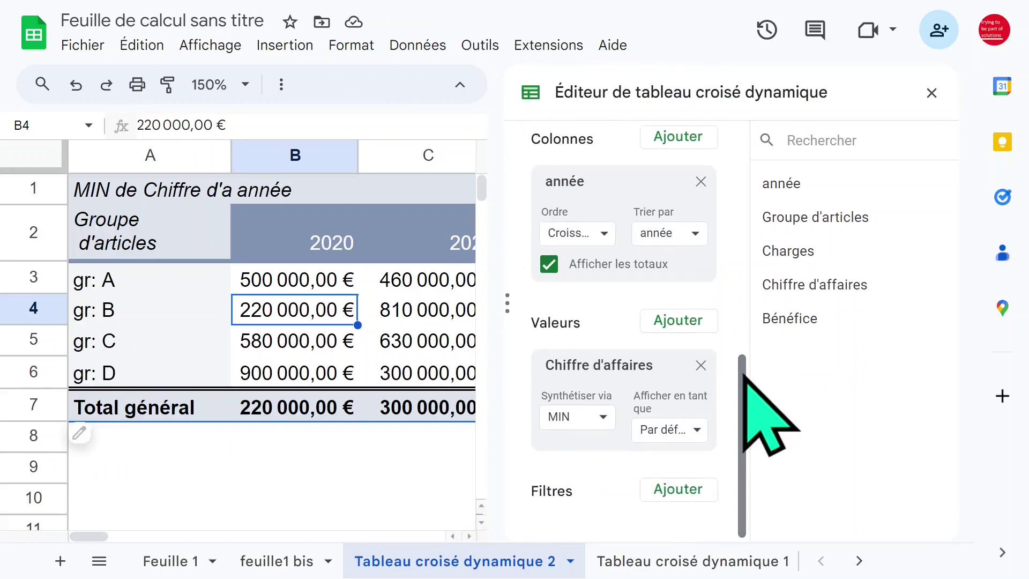
{"action": "left_click", "coordinate": [594, 421]}
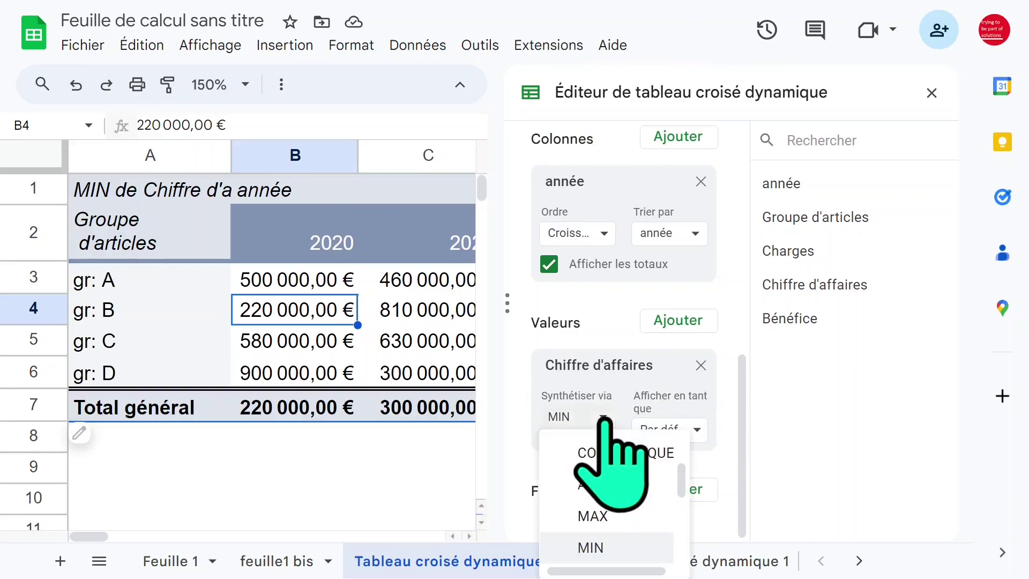
{"action": "left_click", "coordinate": [629, 484]}
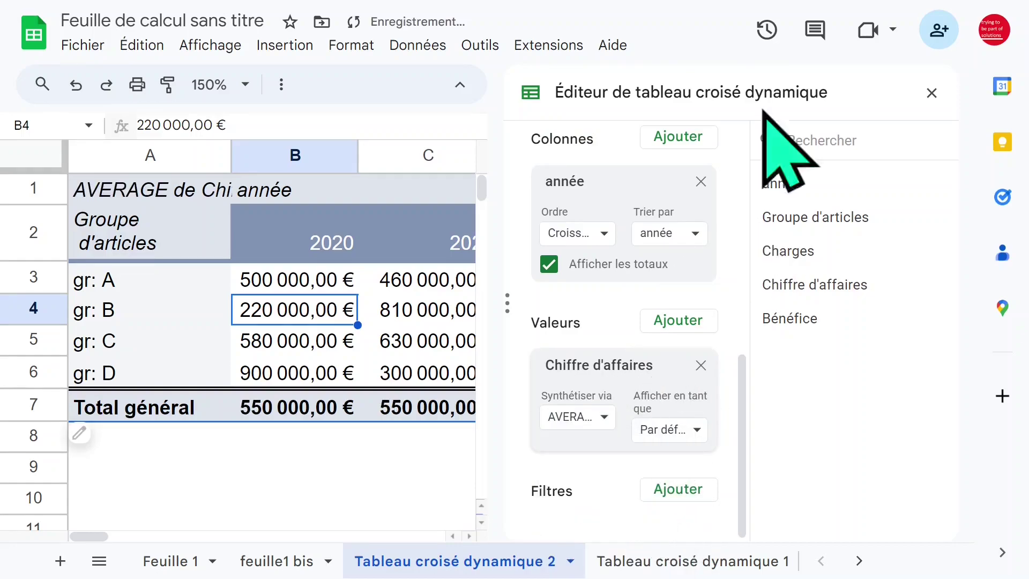
Close the pivot table editor and fit column A's width to its AVERAGE heading.
{"action": "left_click", "coordinate": [931, 92]}
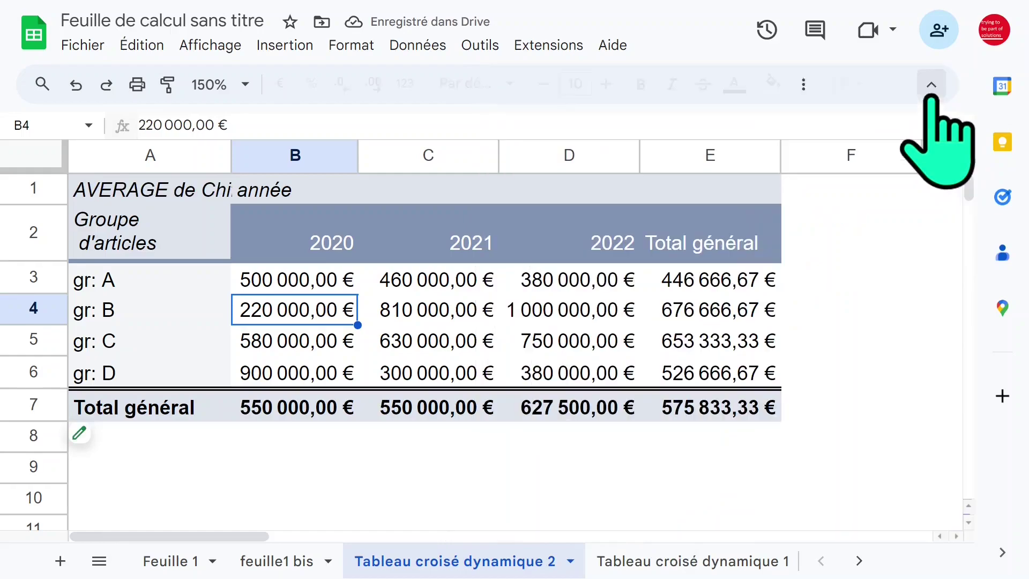
{"action": "left_click", "coordinate": [217, 220]}
{"action": "double_click", "coordinate": [234, 157]}
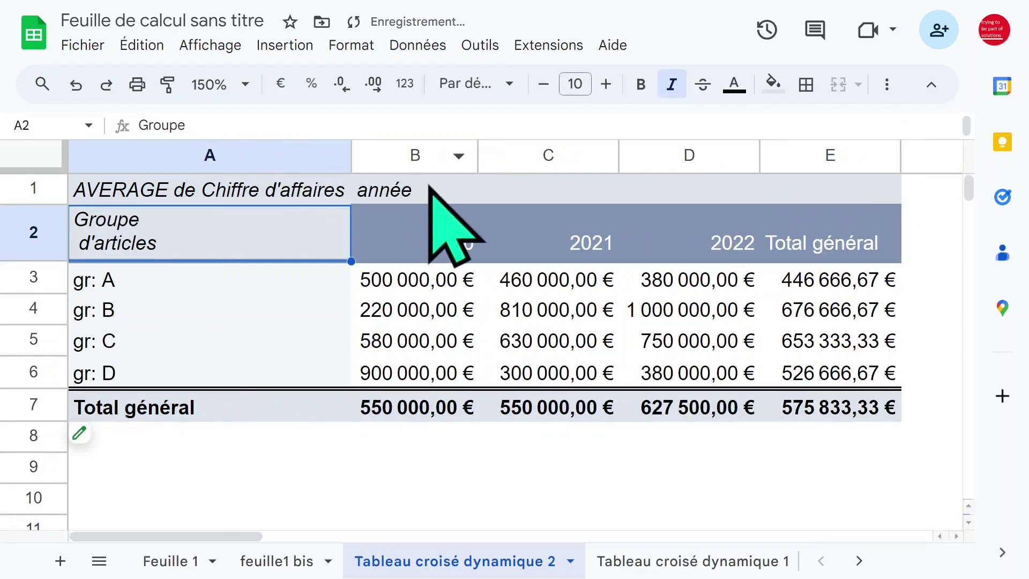
{"action": "left_click", "coordinate": [241, 194]}
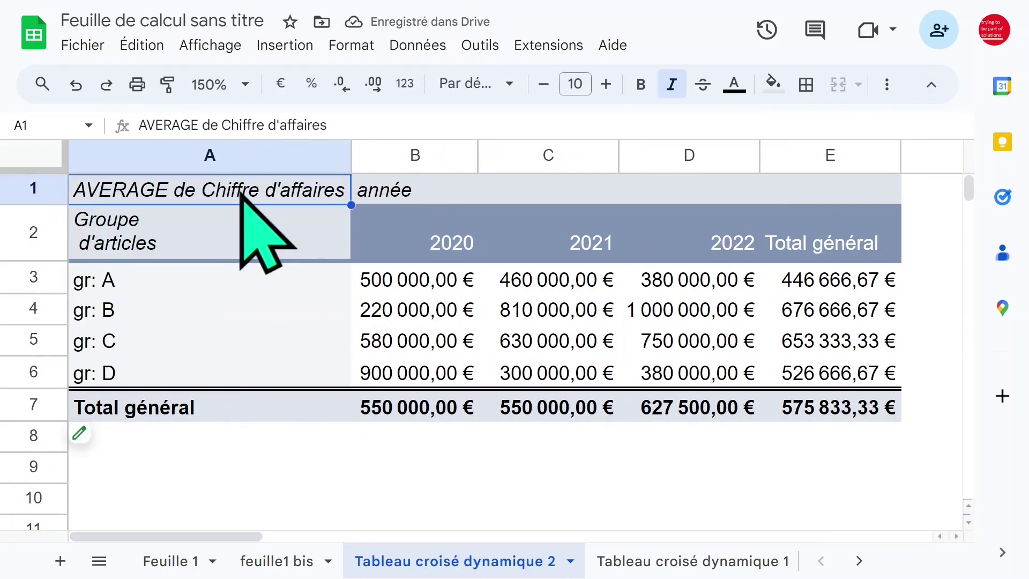
{"action": "right_click", "coordinate": [240, 194]}
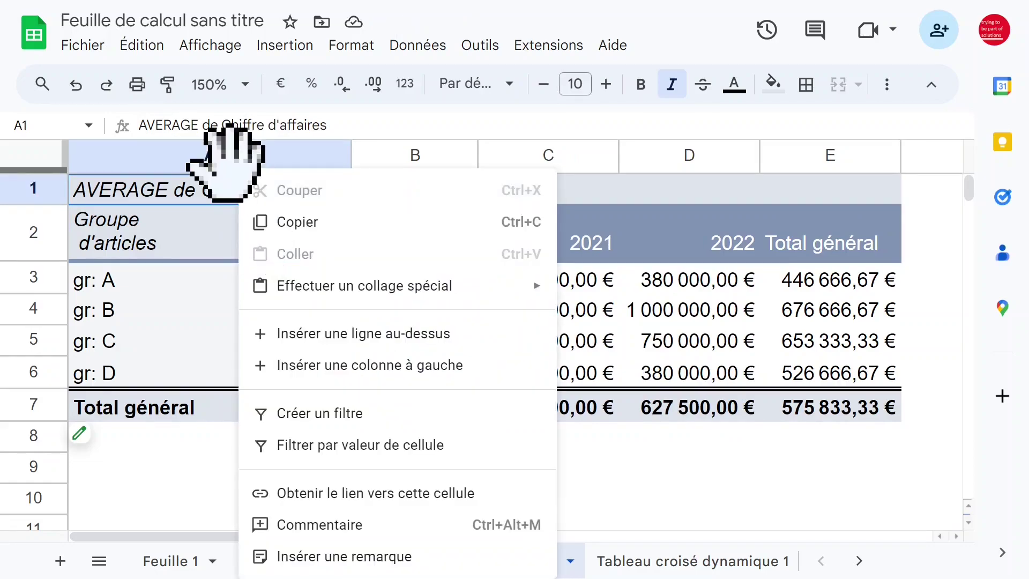
{"action": "left_click", "coordinate": [211, 240]}
Set cell A1 to wrap its text and narrow column A so the heading breaks over two lines.
{"action": "left_click", "coordinate": [216, 183]}
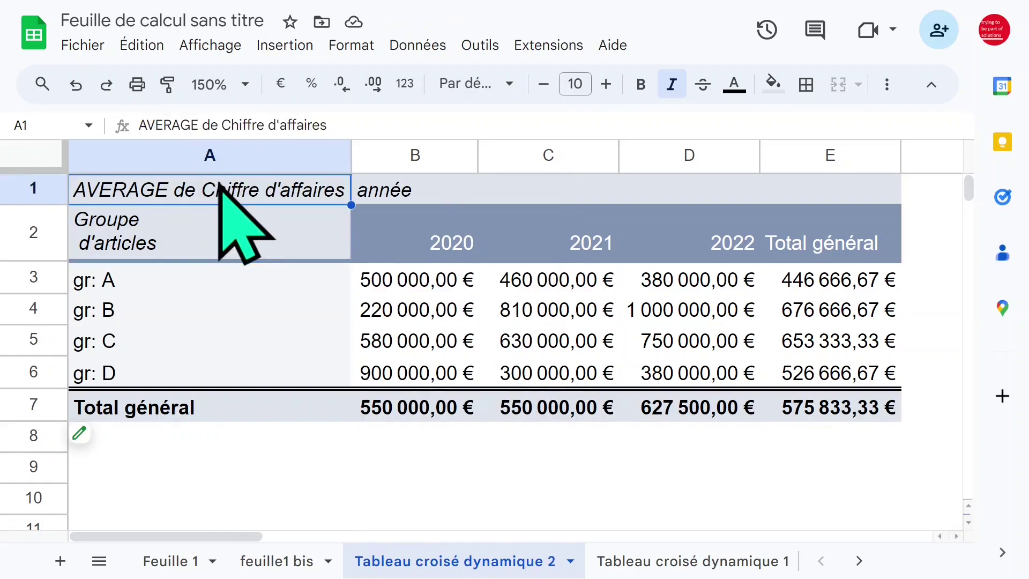
{"action": "left_click", "coordinate": [887, 85]}
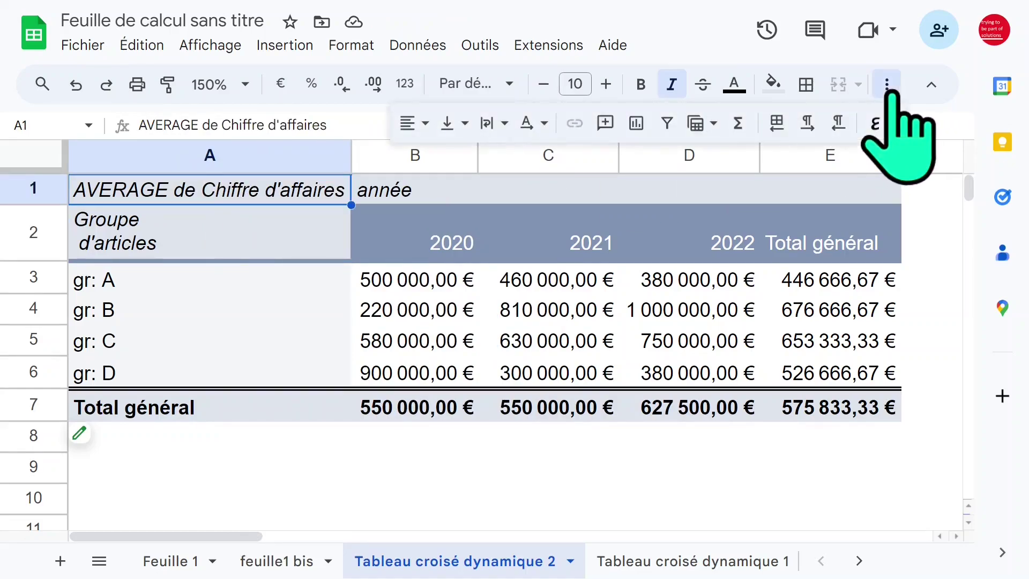
{"action": "left_click", "coordinate": [505, 124]}
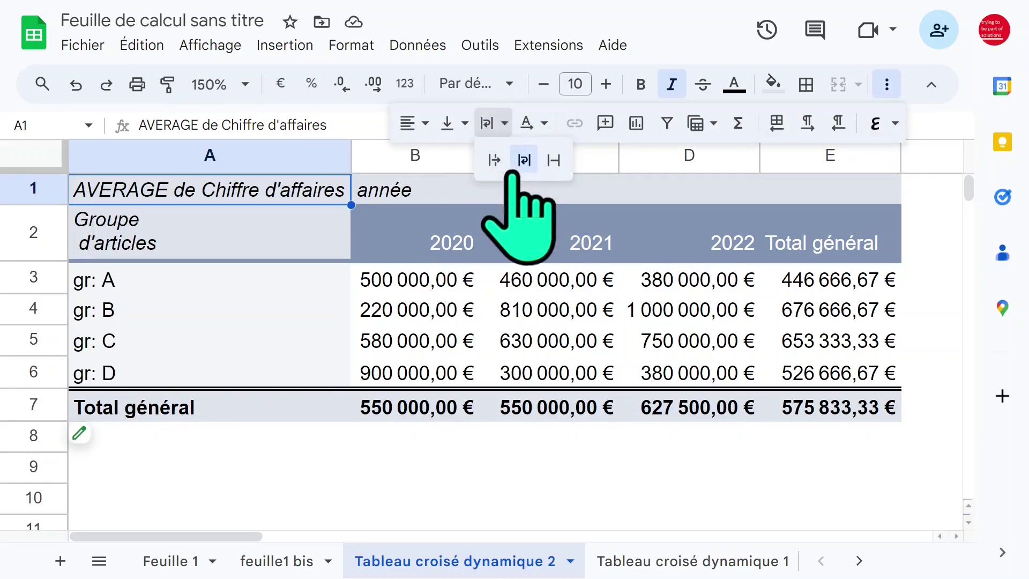
{"action": "left_click", "coordinate": [524, 158]}
{"action": "left_click", "coordinate": [329, 231]}
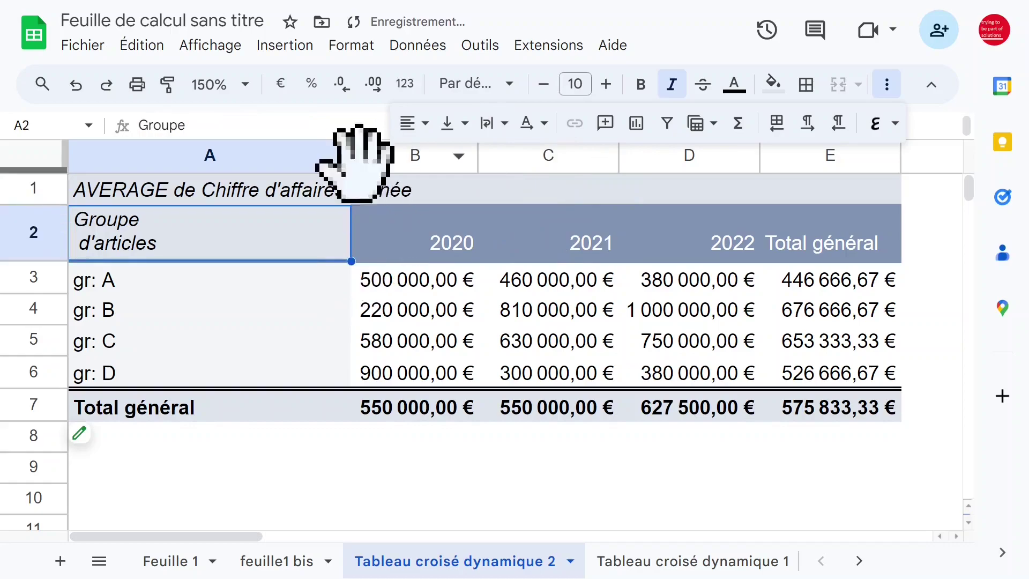
{"action": "left_click_drag", "start_coordinate": [354, 165], "coordinate": [259, 156]}
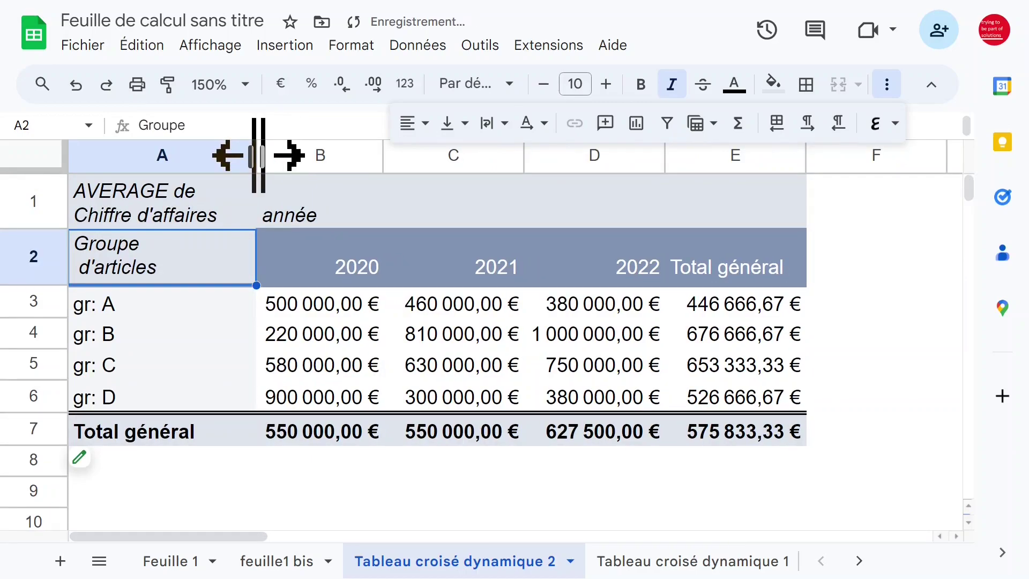
{"action": "left_click", "coordinate": [235, 208]}
{"action": "left_click", "coordinate": [336, 220]}
{"action": "left_click", "coordinate": [432, 276]}
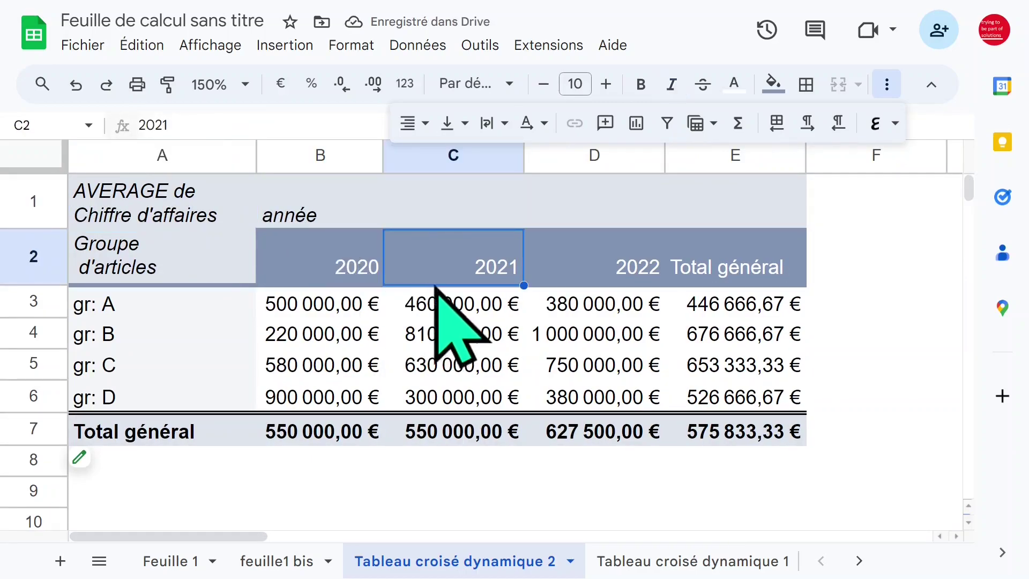
{"action": "left_click", "coordinate": [565, 358]}
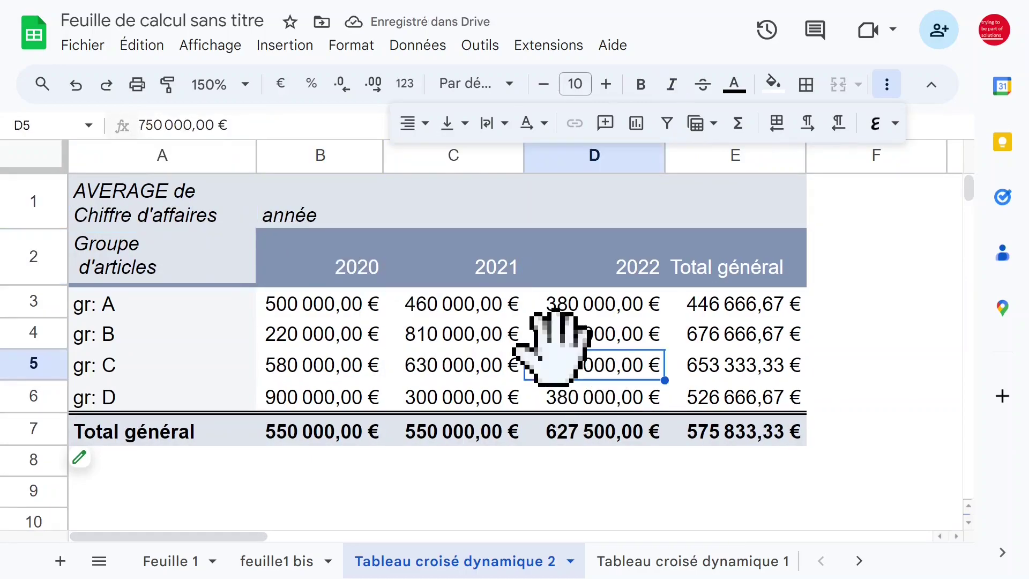
Rename the pivot table heading in A1 as "moyenne des ca".
{"action": "left_click", "coordinate": [158, 225]}
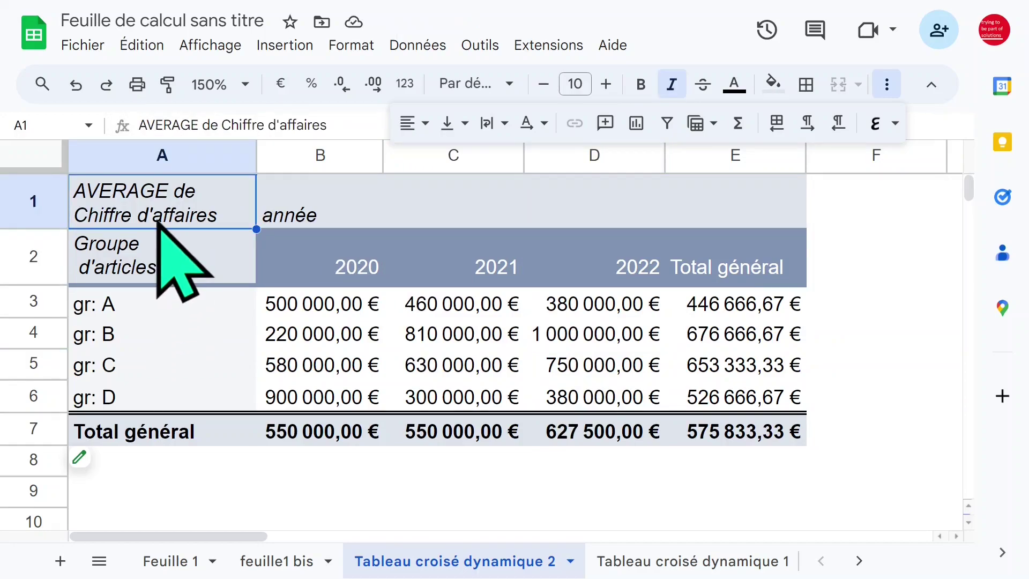
{"action": "type", "text": "moyeen des ca"}
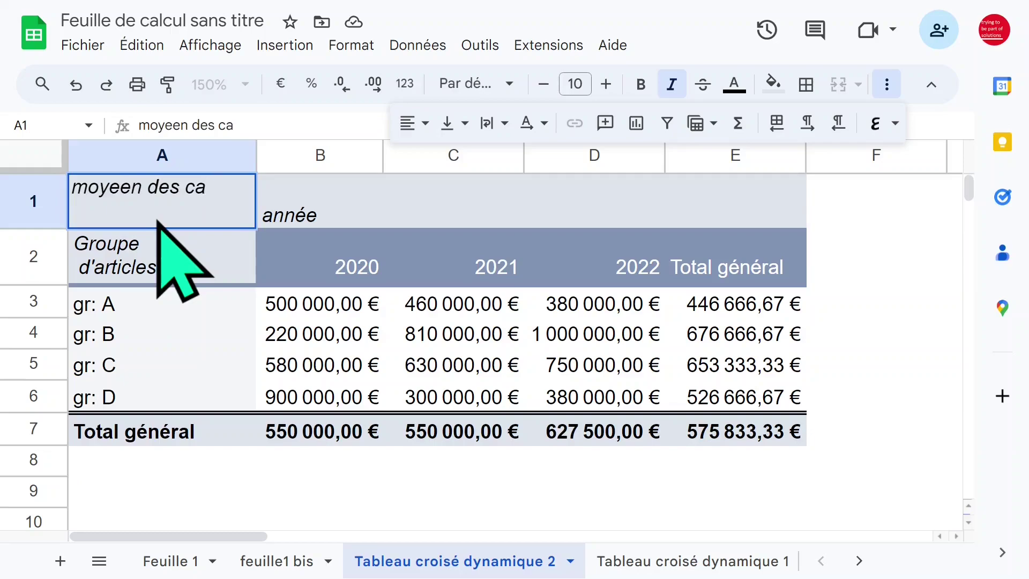
{"action": "left_click", "coordinate": [121, 186]}
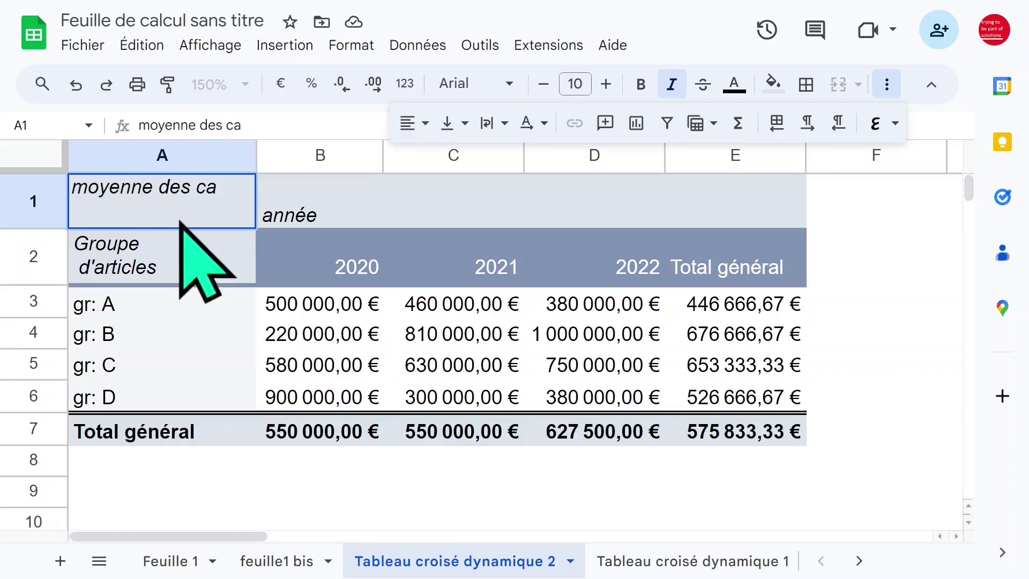
{"action": "key", "text": "Return"}
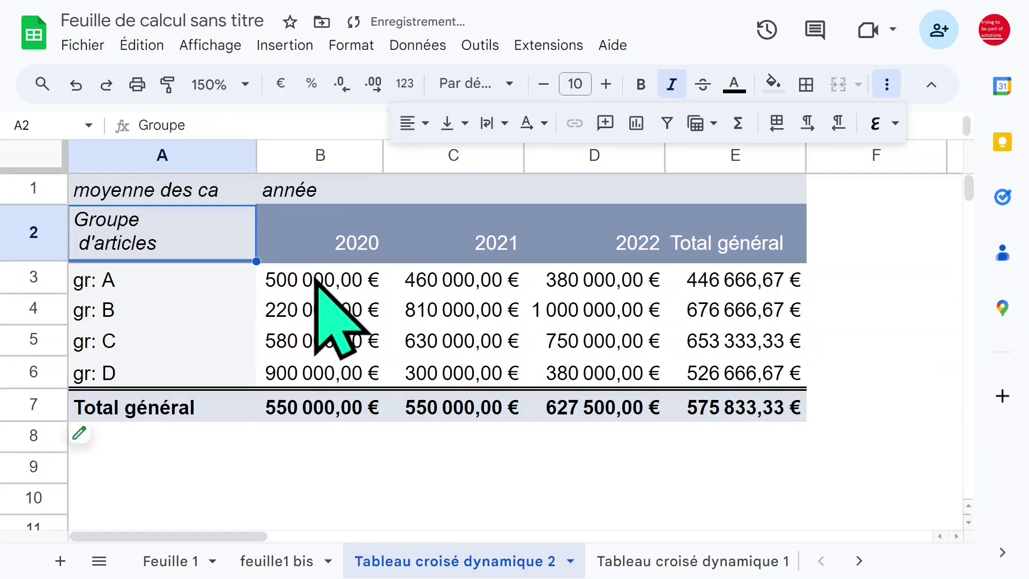
{"action": "left_click", "coordinate": [333, 286]}
{"action": "left_click", "coordinate": [402, 288]}
{"action": "left_click", "coordinate": [322, 288]}
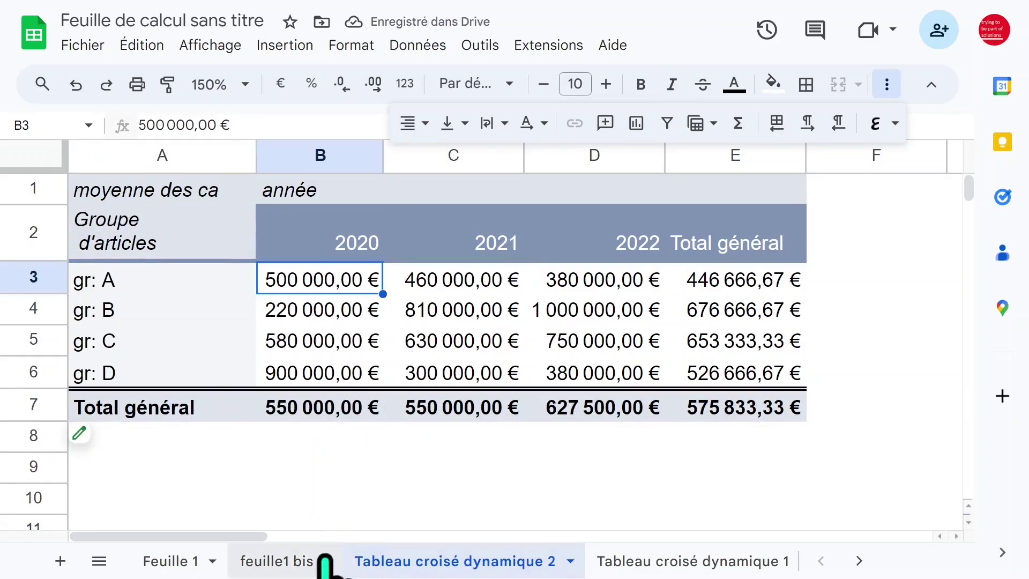
Go to the feuille1 bis sheet, look through its data rows and set the zoom to 90%.
{"action": "left_click", "coordinate": [297, 562]}
{"action": "left_click", "coordinate": [434, 344]}
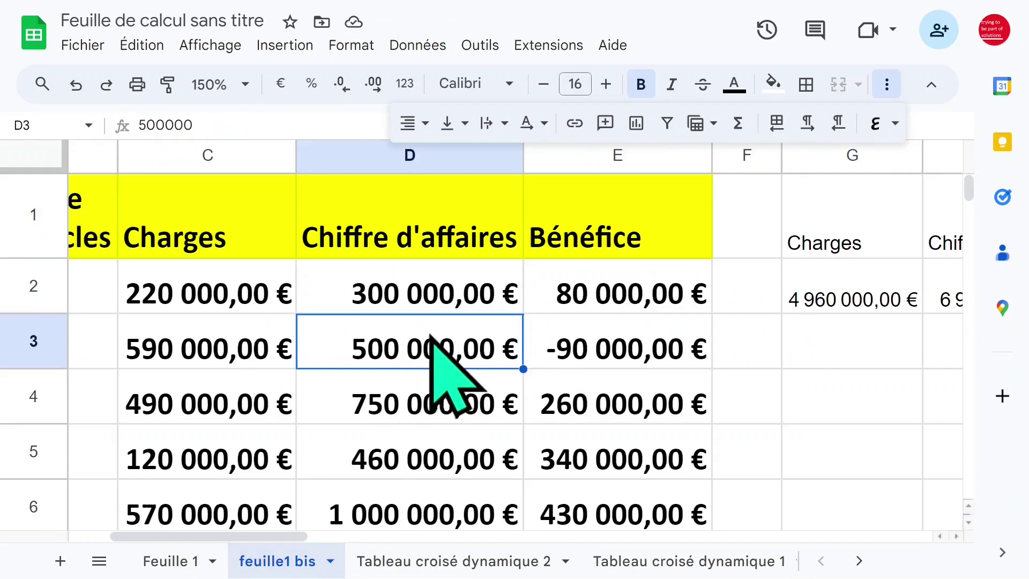
{"action": "scroll", "coordinate": [399, 343], "scroll_direction": "down", "scroll_amount": 2}
{"action": "scroll", "coordinate": [397, 343], "scroll_direction": "down", "scroll_amount": 1}
{"action": "scroll", "coordinate": [399, 346], "scroll_direction": "up", "scroll_amount": 3}
{"action": "scroll", "coordinate": [399, 343], "scroll_direction": "down", "scroll_amount": 5}
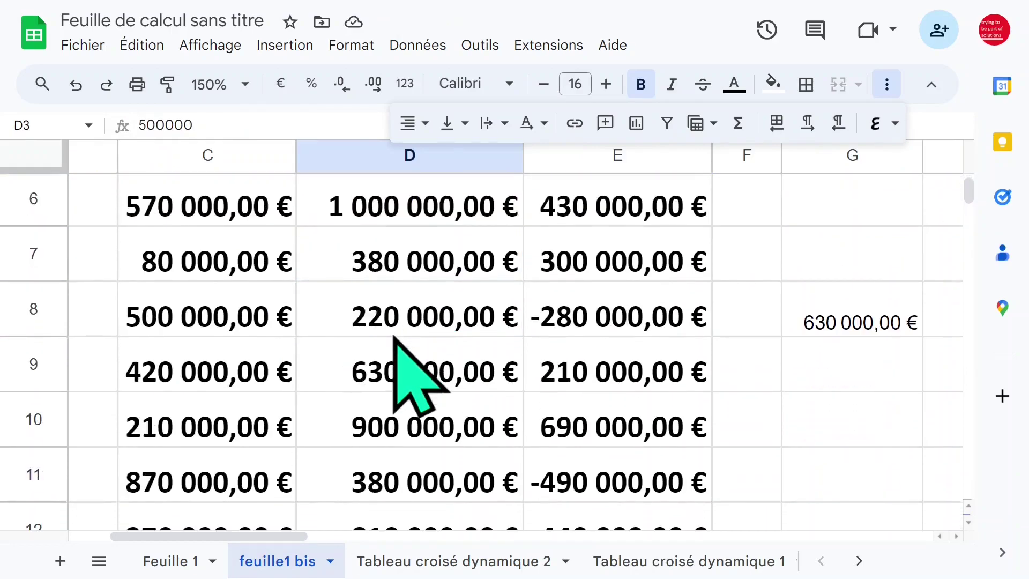
{"action": "left_click", "coordinate": [244, 85]}
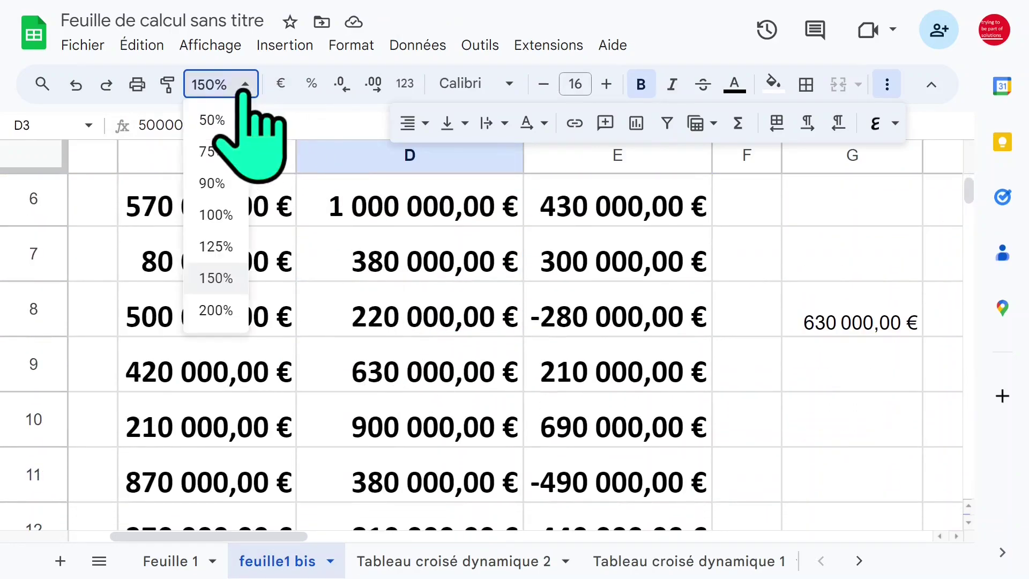
{"action": "left_click", "coordinate": [214, 184]}
{"action": "left_click", "coordinate": [300, 276]}
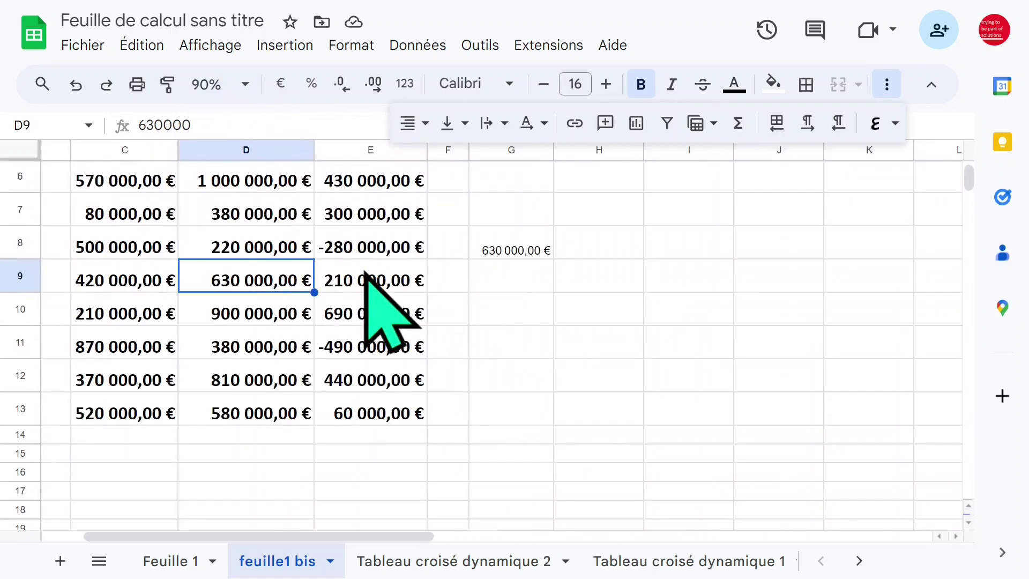
Create a pivot table from the range 'feuille1 bis'!A1:E13 in a new sheet.
{"action": "scroll", "coordinate": [358, 268], "scroll_direction": "up", "scroll_amount": 3}
{"action": "left_click", "coordinate": [385, 239]}
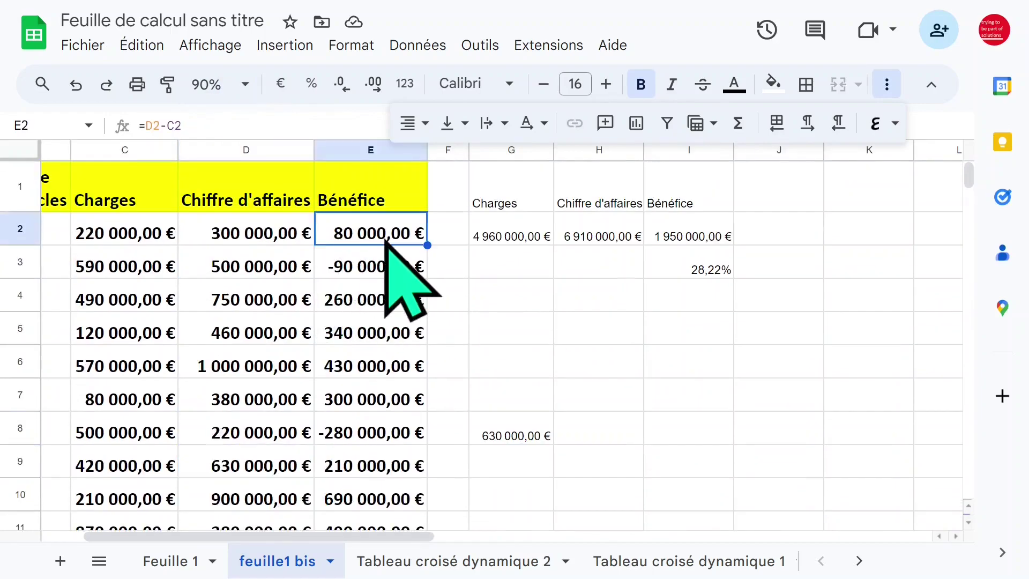
{"action": "key", "text": "Left"}
{"action": "key", "text": "Left"}
{"action": "key", "text": "Left"}
{"action": "key", "text": "Left"}
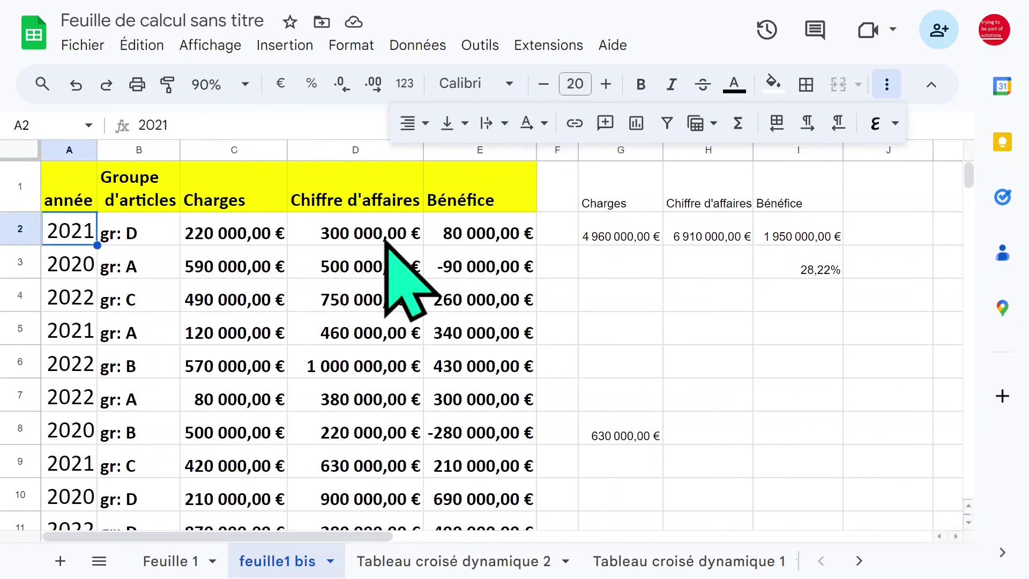
{"action": "left_click", "coordinate": [442, 260]}
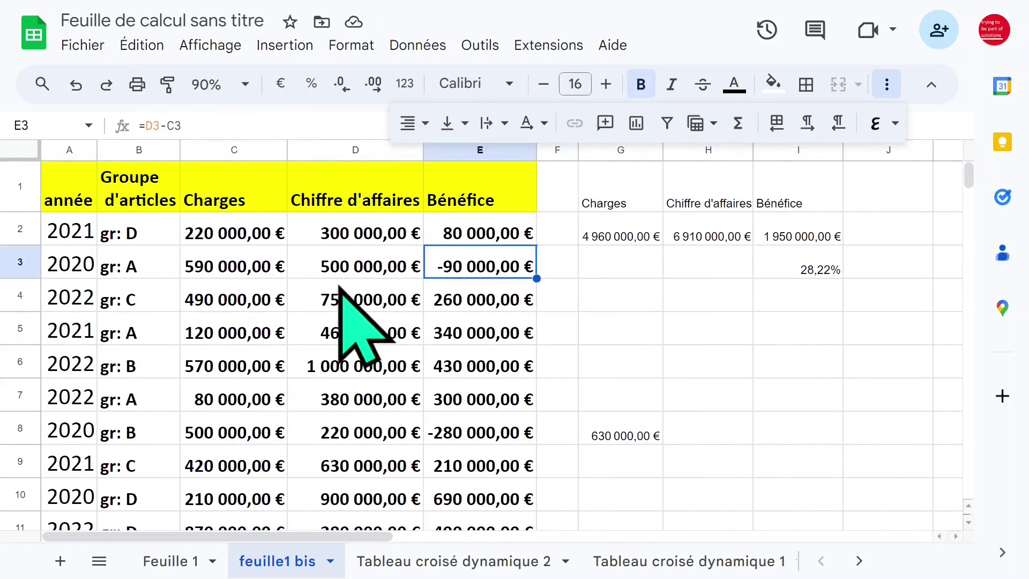
{"action": "left_click", "coordinate": [338, 295]}
{"action": "left_click", "coordinate": [284, 45]}
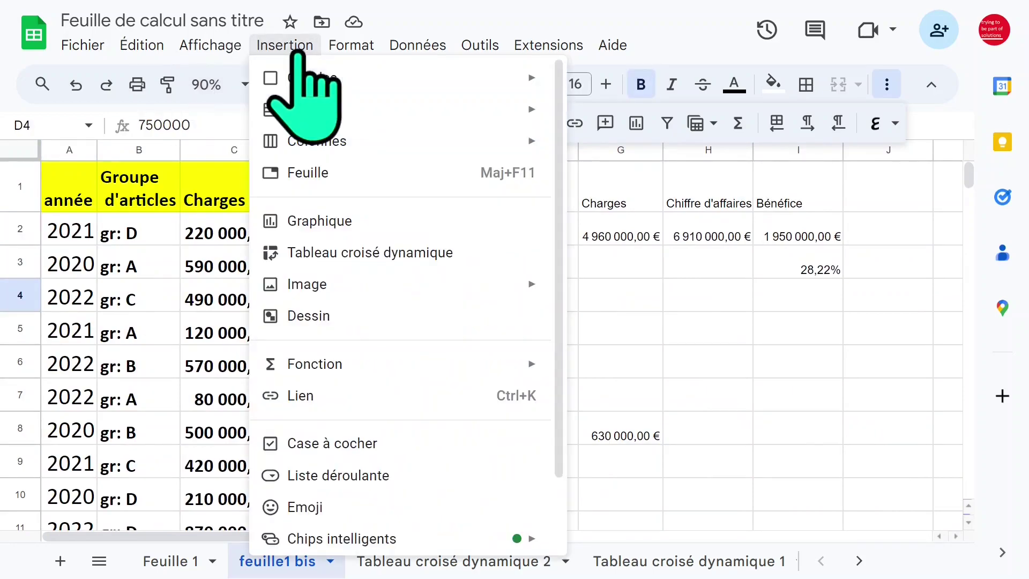
{"action": "left_click", "coordinate": [408, 252]}
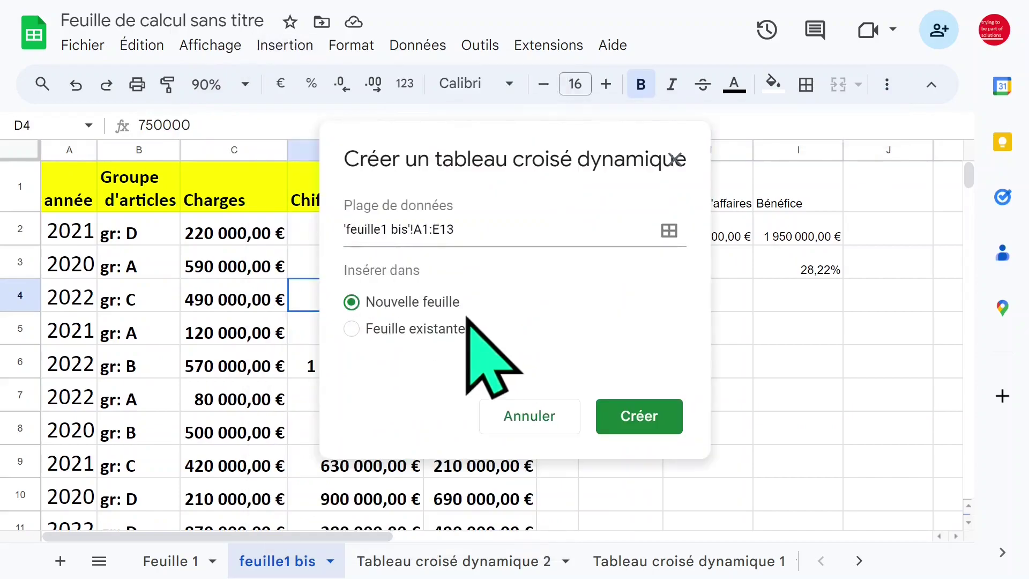
{"action": "left_click", "coordinate": [633, 411]}
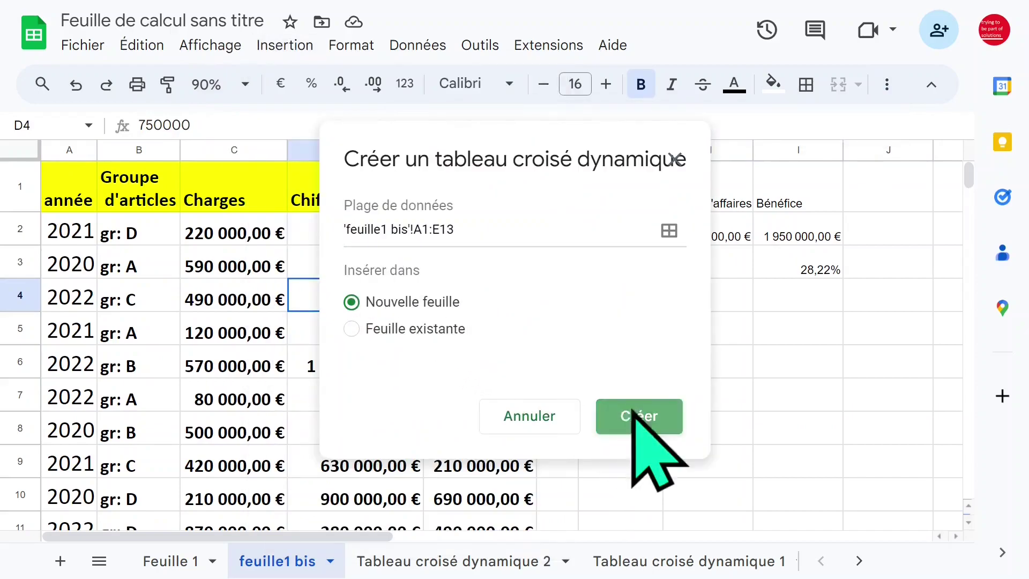
Add année as the pivot table's rows and Groupe d'articles as its columns.
{"action": "left_click", "coordinate": [671, 341]}
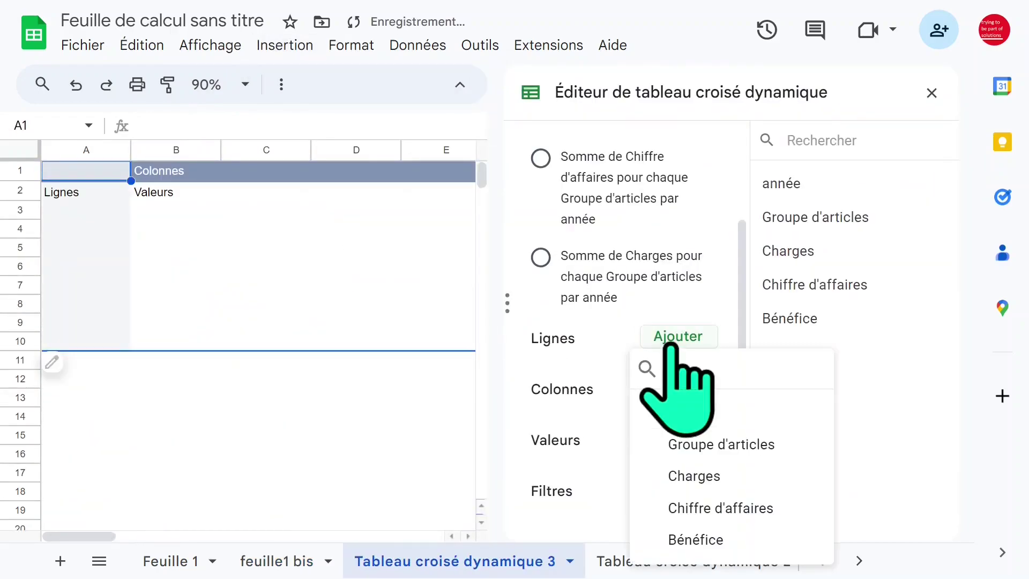
{"action": "left_click", "coordinate": [767, 416]}
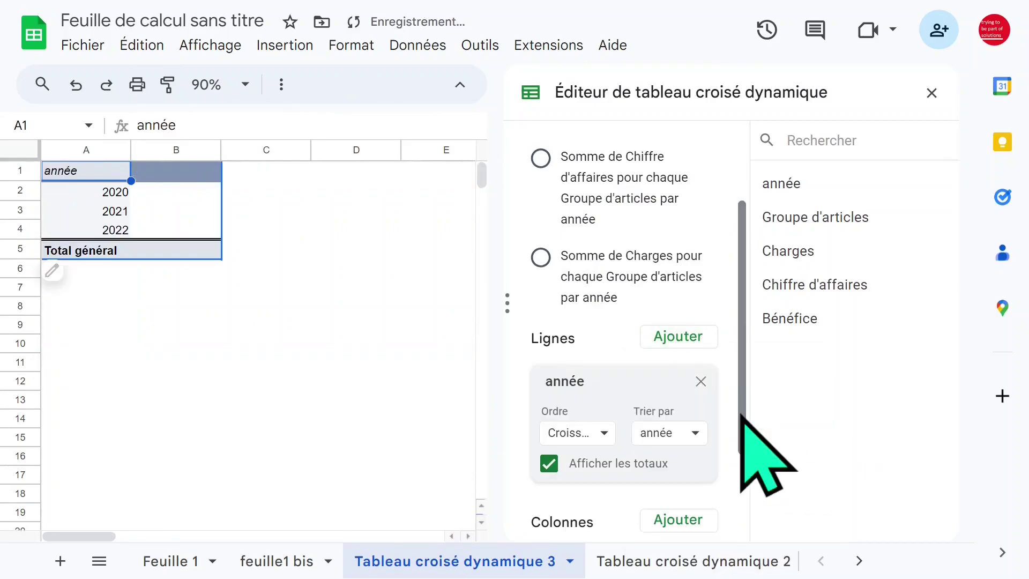
{"action": "left_click_drag", "start_coordinate": [739, 340], "coordinate": [699, 405]}
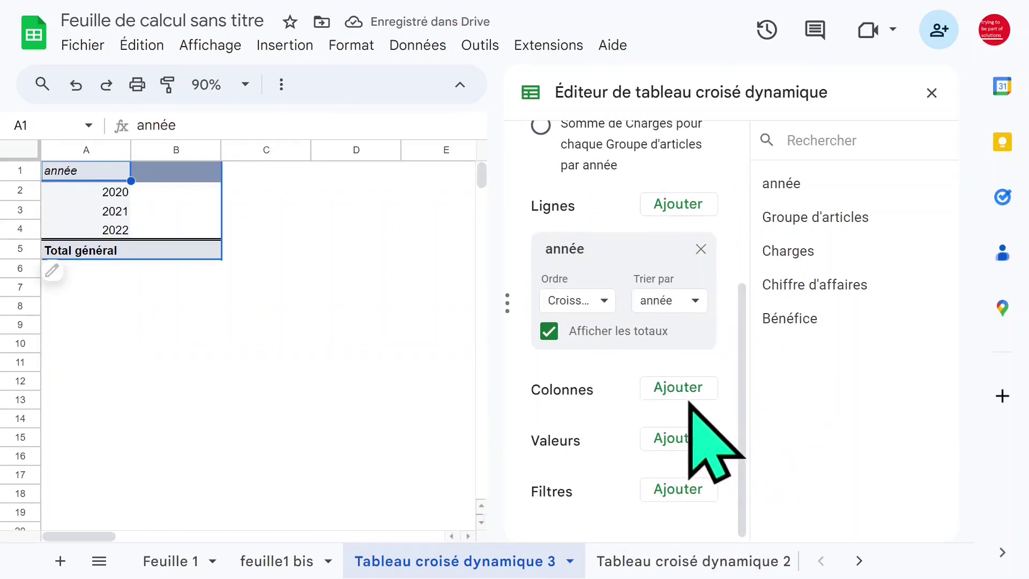
{"action": "left_click", "coordinate": [689, 391]}
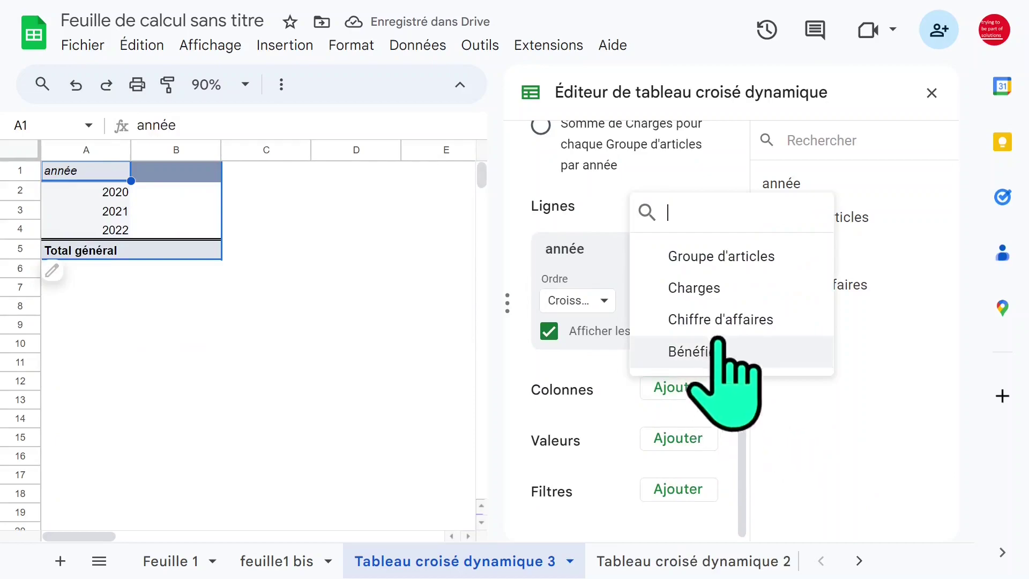
{"action": "left_click", "coordinate": [732, 263]}
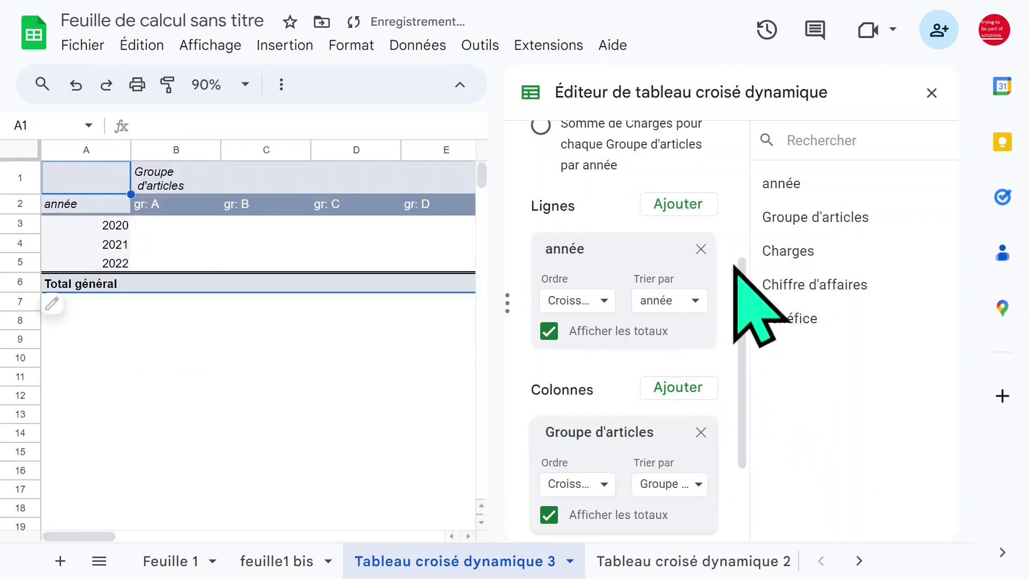
Try Bénéfice as the pivot table's value field and remove it again.
{"action": "scroll", "coordinate": [751, 375], "scroll_direction": "down", "scroll_amount": 3}
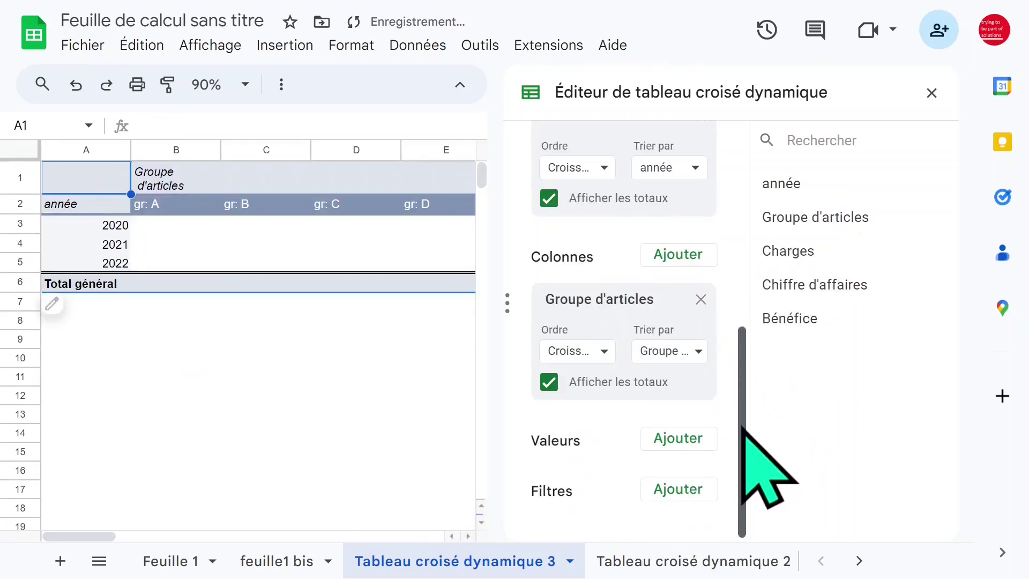
{"action": "left_click", "coordinate": [680, 441]}
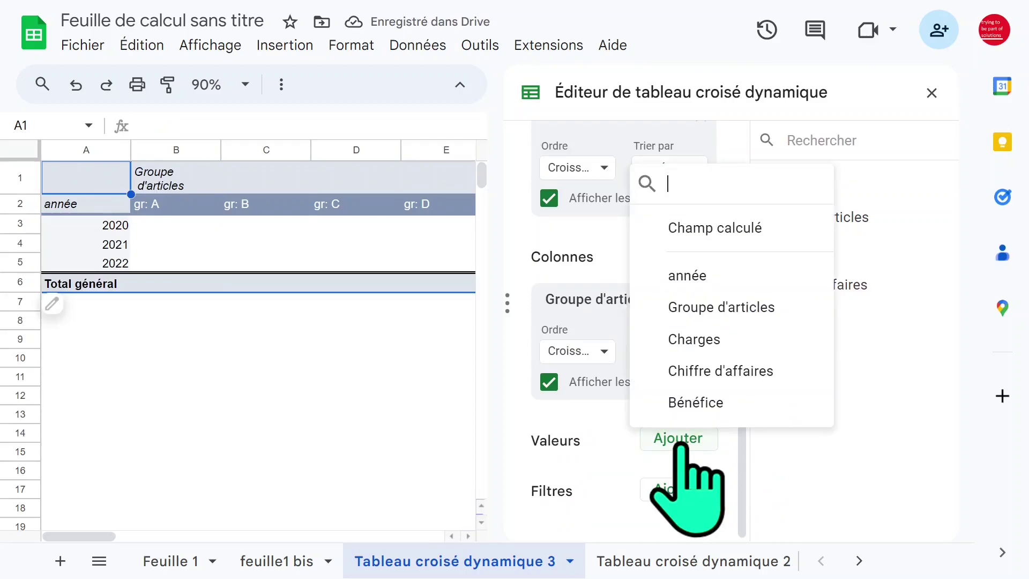
{"action": "left_click", "coordinate": [696, 403]}
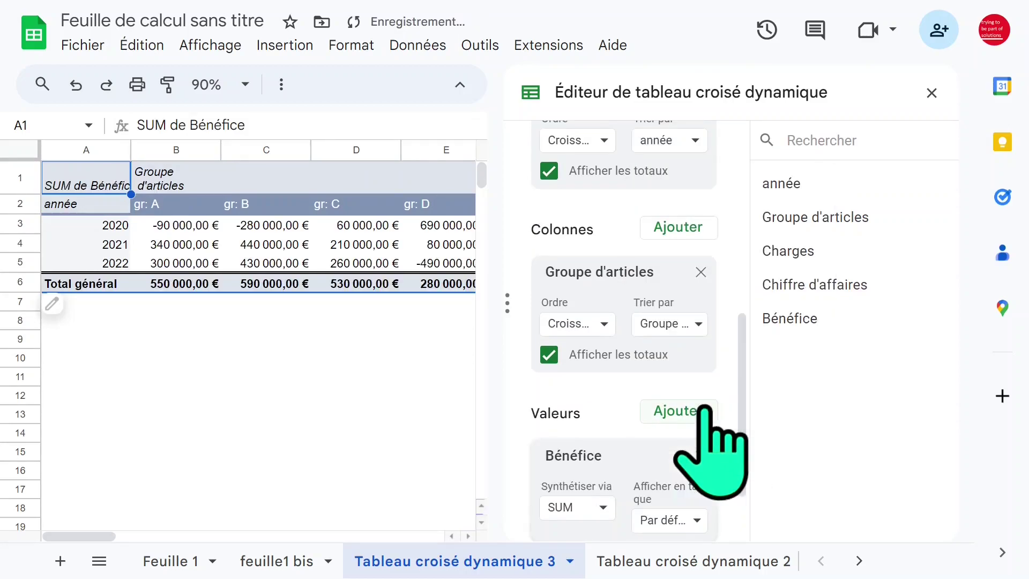
{"action": "left_click", "coordinate": [701, 456]}
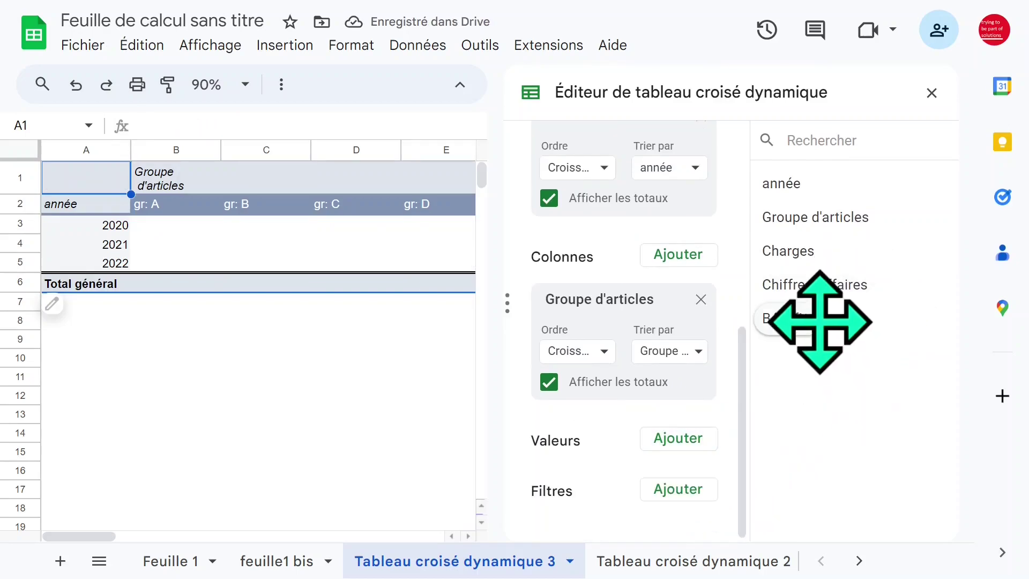
Add Bénéfice as the pivot table's value field, close the pivot table editor and set the zoom to 125%.
{"action": "left_click_drag", "start_coordinate": [815, 320], "coordinate": [588, 478]}
{"action": "left_click", "coordinate": [931, 93]}
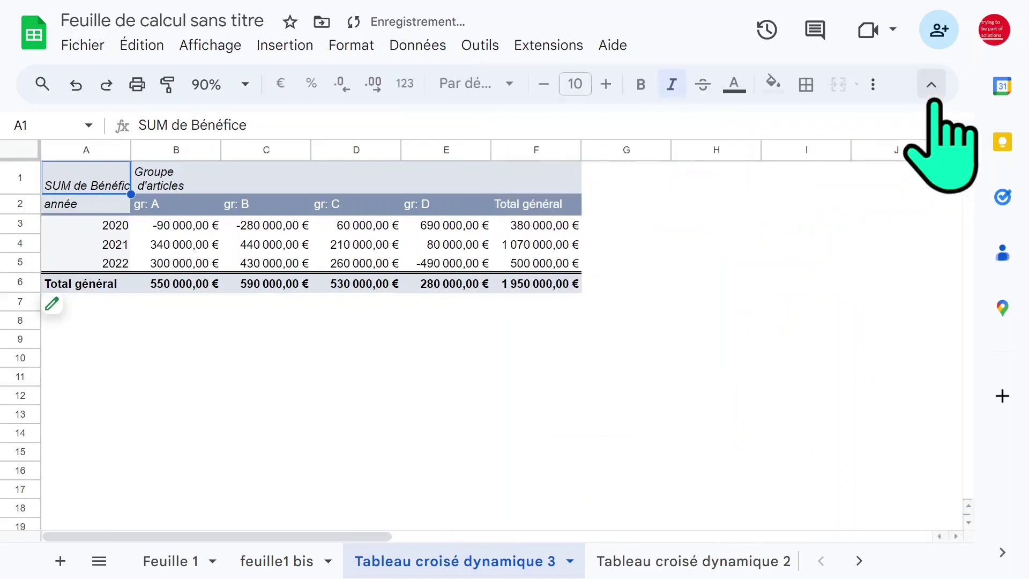
{"action": "left_click", "coordinate": [245, 86]}
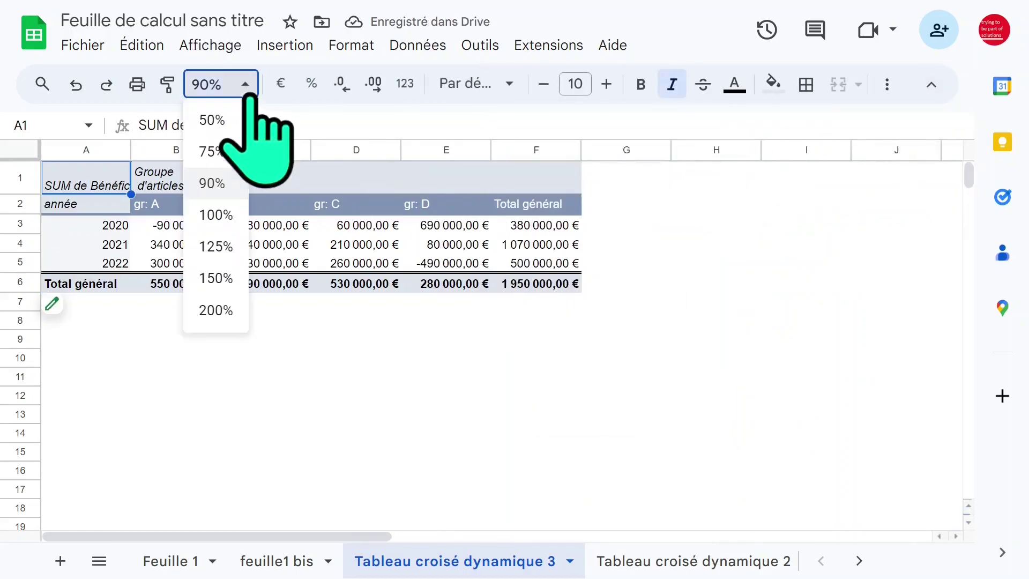
{"action": "left_click", "coordinate": [227, 247]}
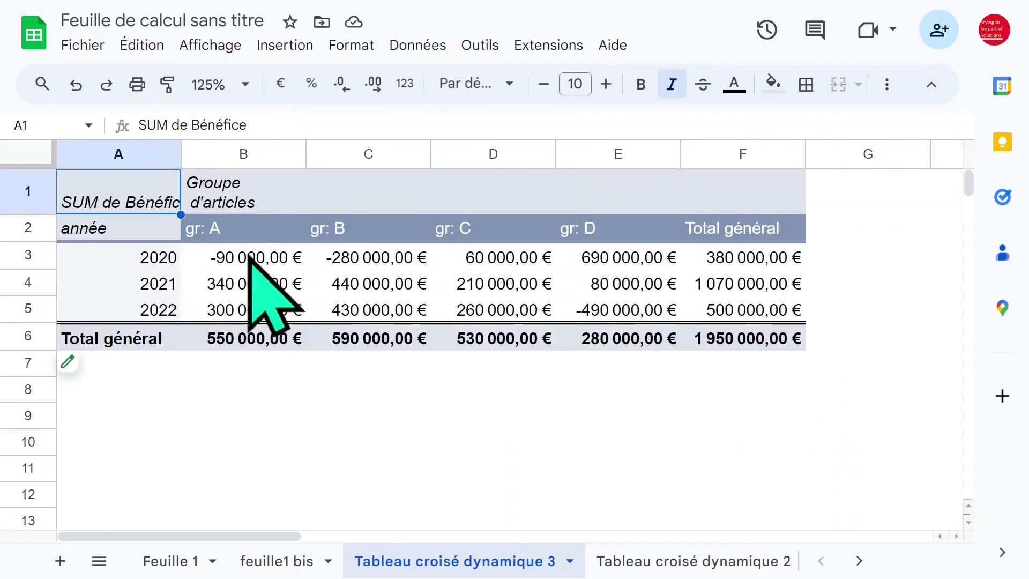
{"action": "left_click", "coordinate": [413, 410]}
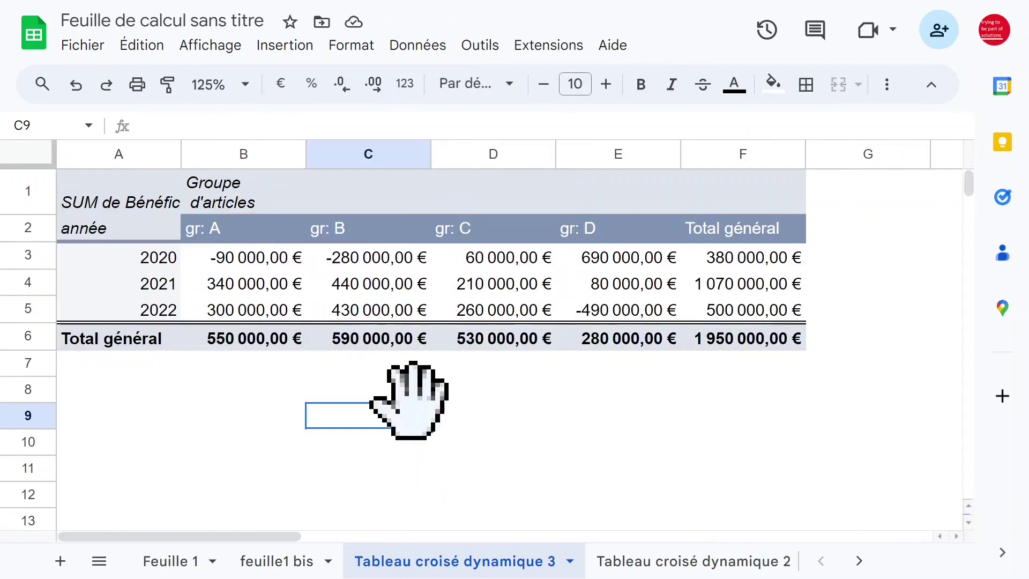
Examine the pivot table's profit figures by article group and year, including the gr: A total, the gr: B column, the 2020 row and B3:E5.
{"action": "left_click", "coordinate": [265, 335]}
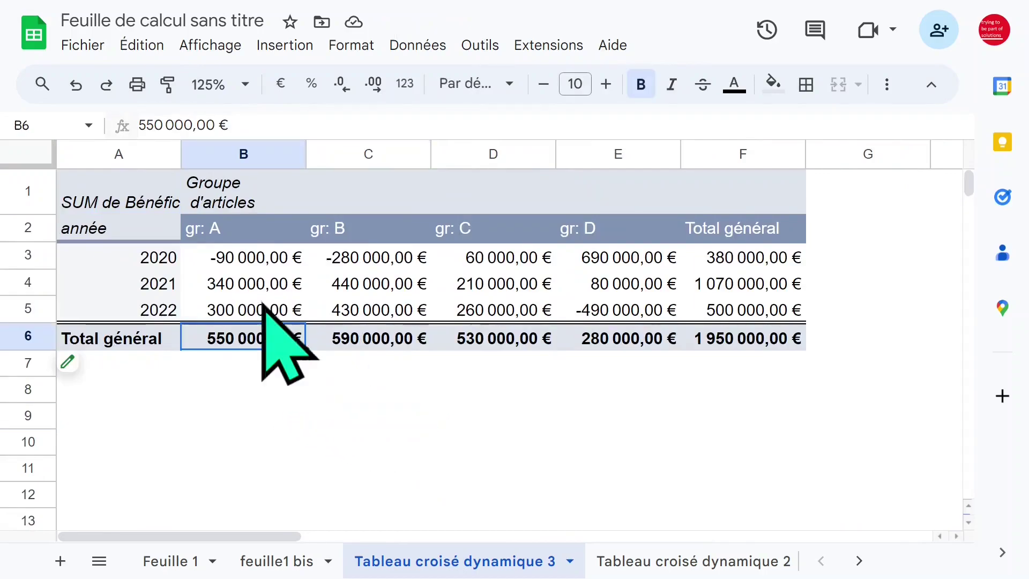
{"action": "left_click", "coordinate": [248, 228]}
{"action": "left_click", "coordinate": [241, 154]}
{"action": "left_click", "coordinate": [381, 154]}
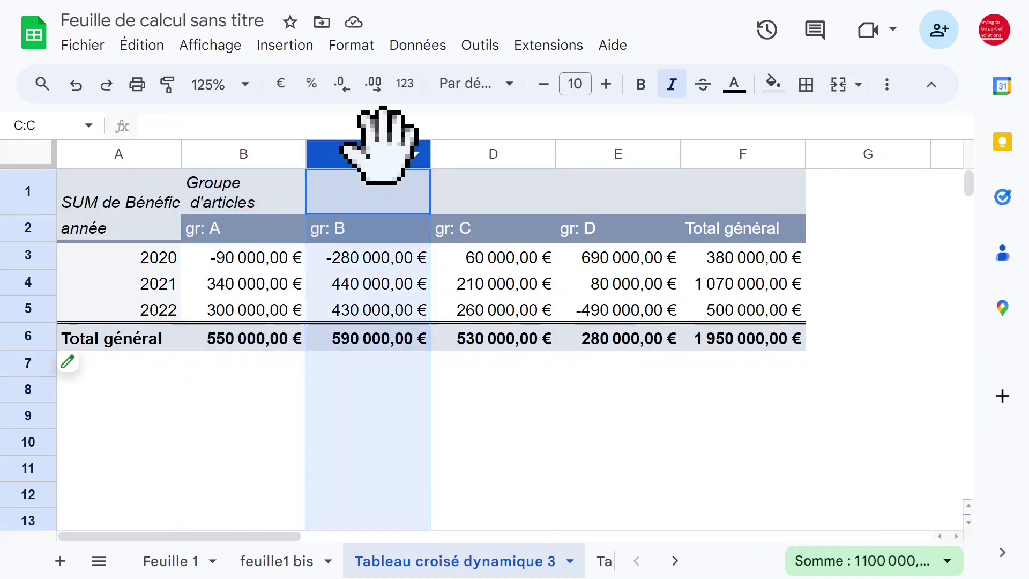
{"action": "left_click", "coordinate": [27, 256]}
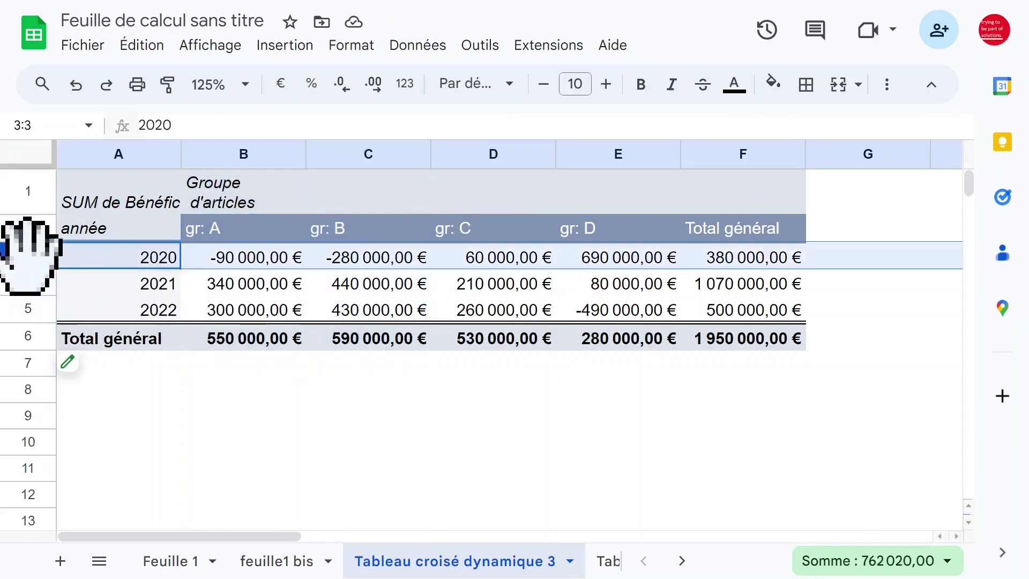
{"action": "left_click", "coordinate": [321, 307]}
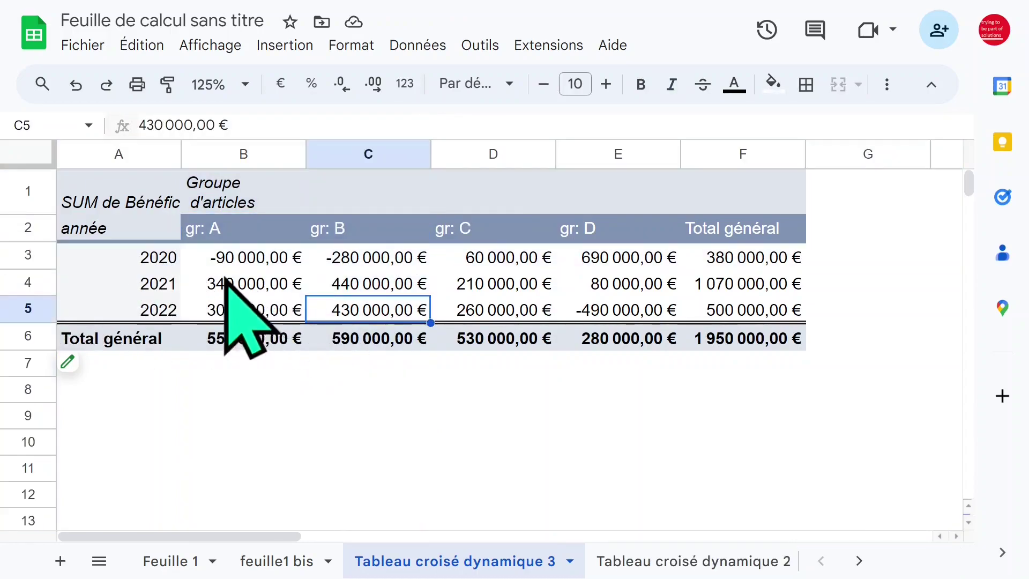
{"action": "left_click_drag", "start_coordinate": [227, 262], "coordinate": [667, 311]}
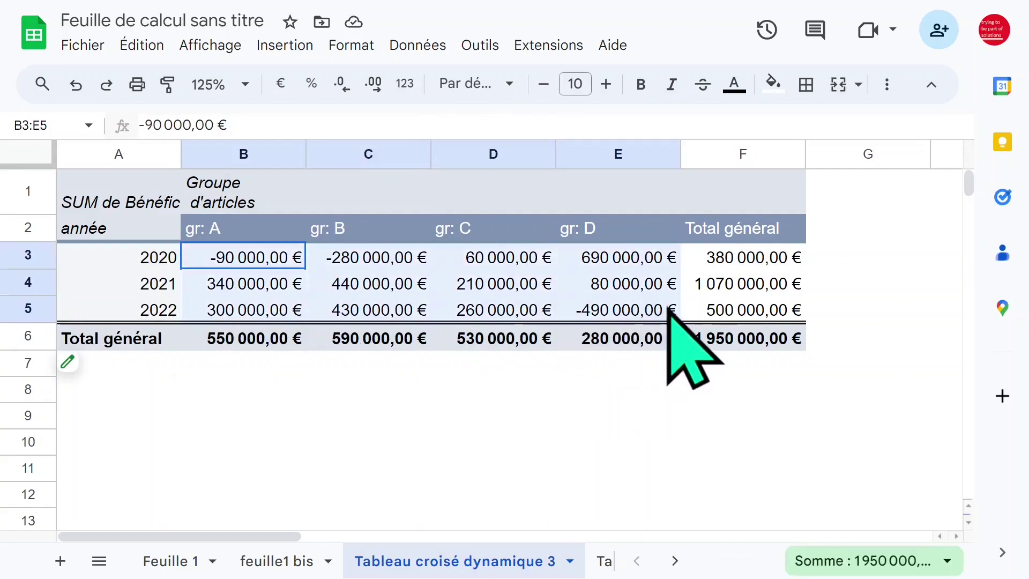
{"action": "left_click", "coordinate": [408, 292]}
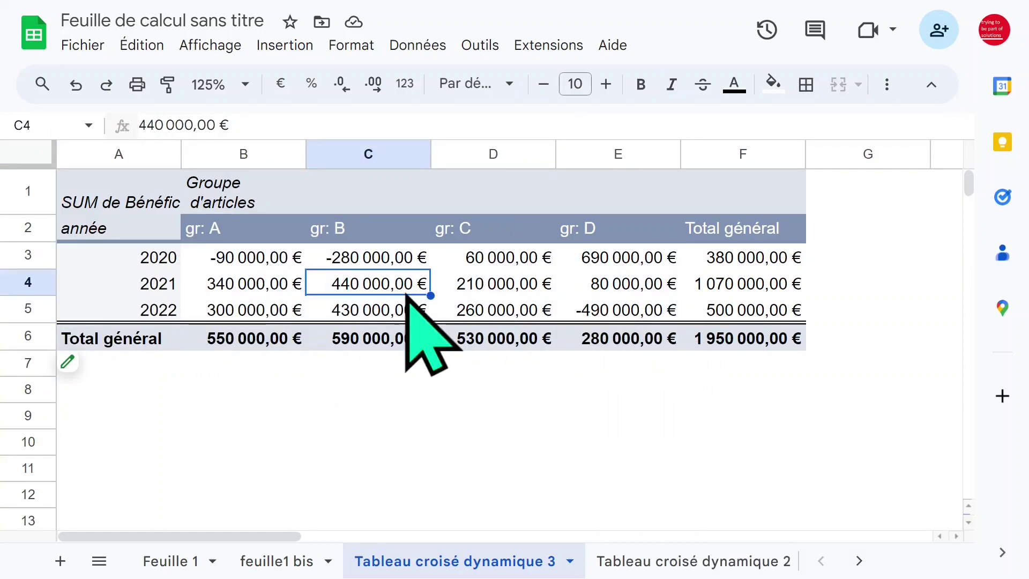